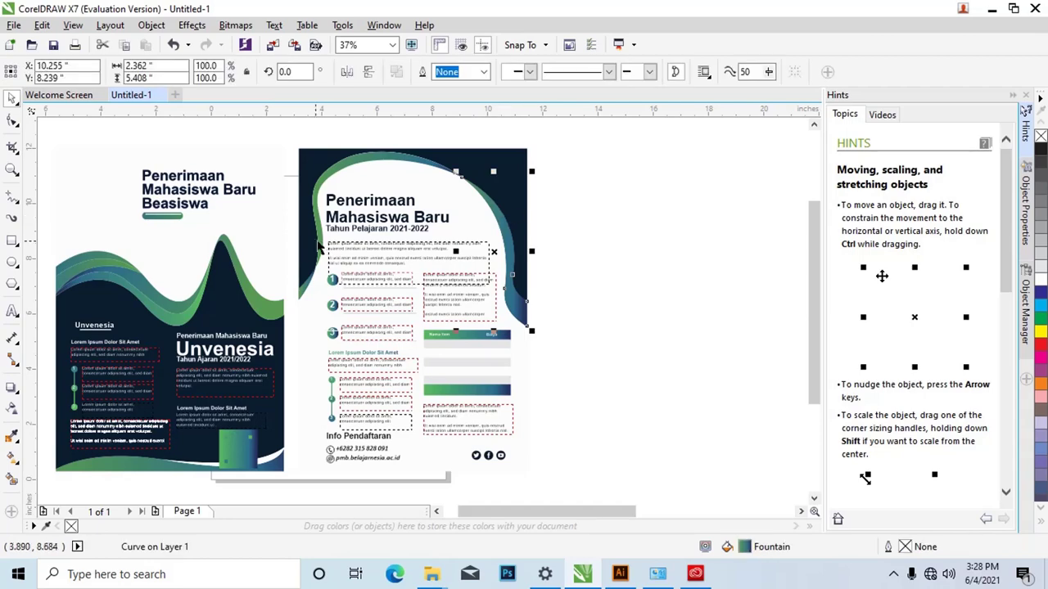
Step: Check whether the introductory paragraph below the "Penerimaan Mahasiswa Baru" heading on the brochure's back page is editable text
left_click(377, 250)
left_click(387, 304)
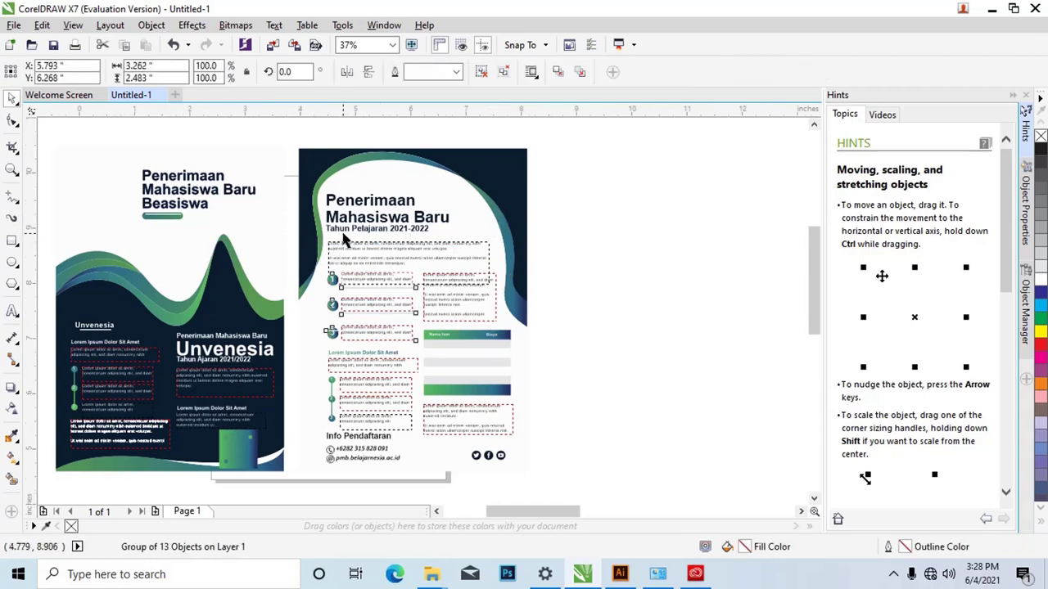
scroll(335, 247, "up", 4)
left_click(362, 276)
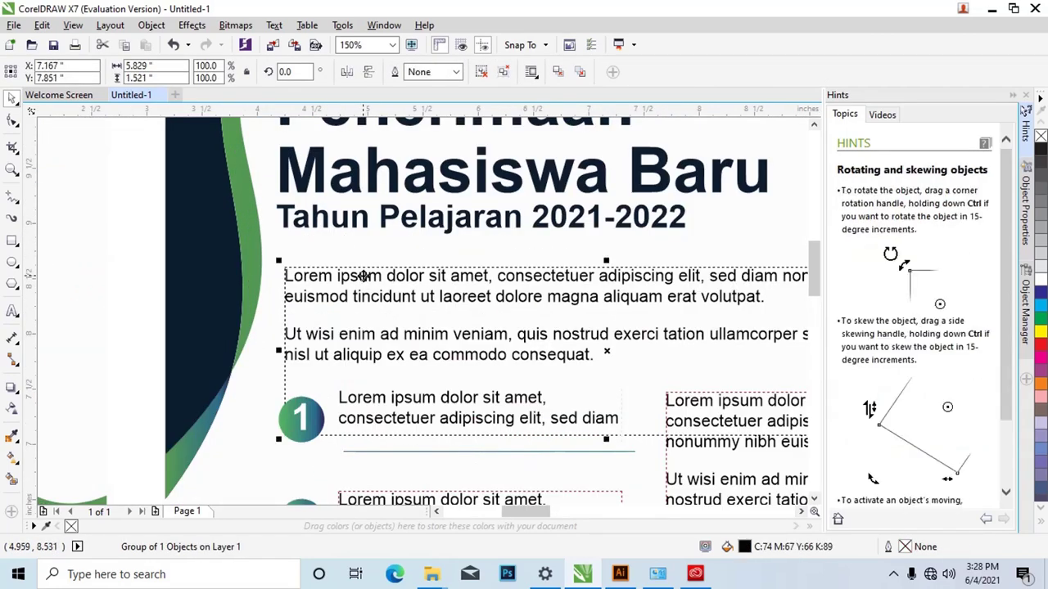
left_click(12, 312)
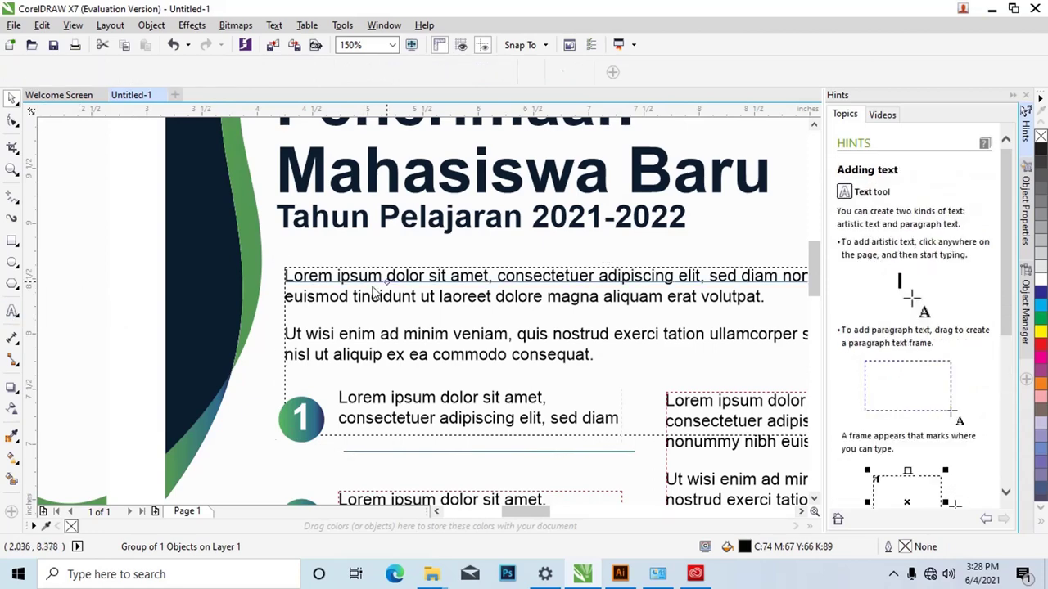
left_click(387, 275)
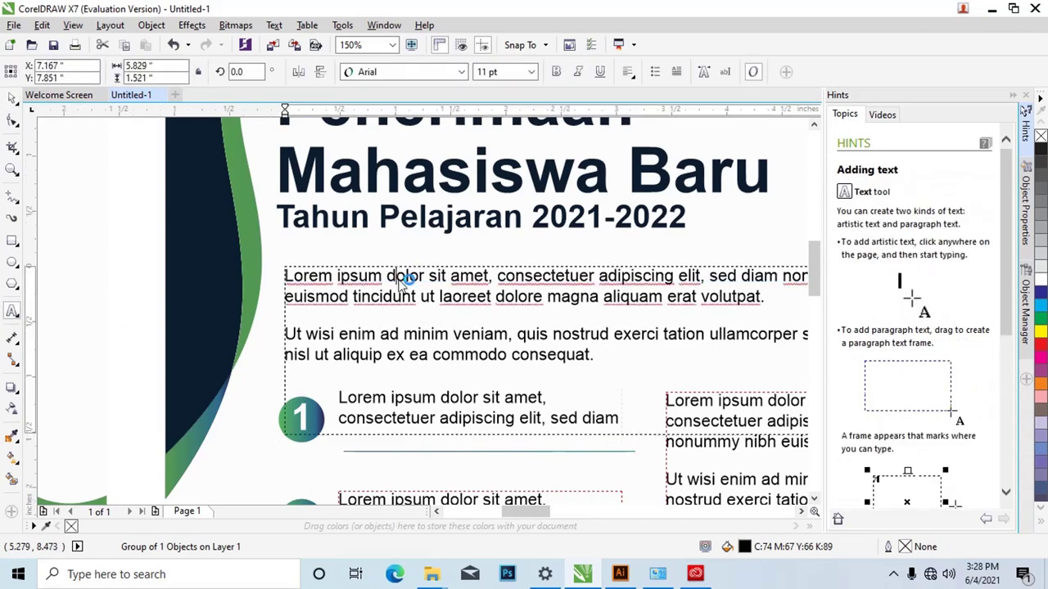
left_click(13, 97)
scroll(429, 262, "down", 2)
scroll(429, 262, "down", 1)
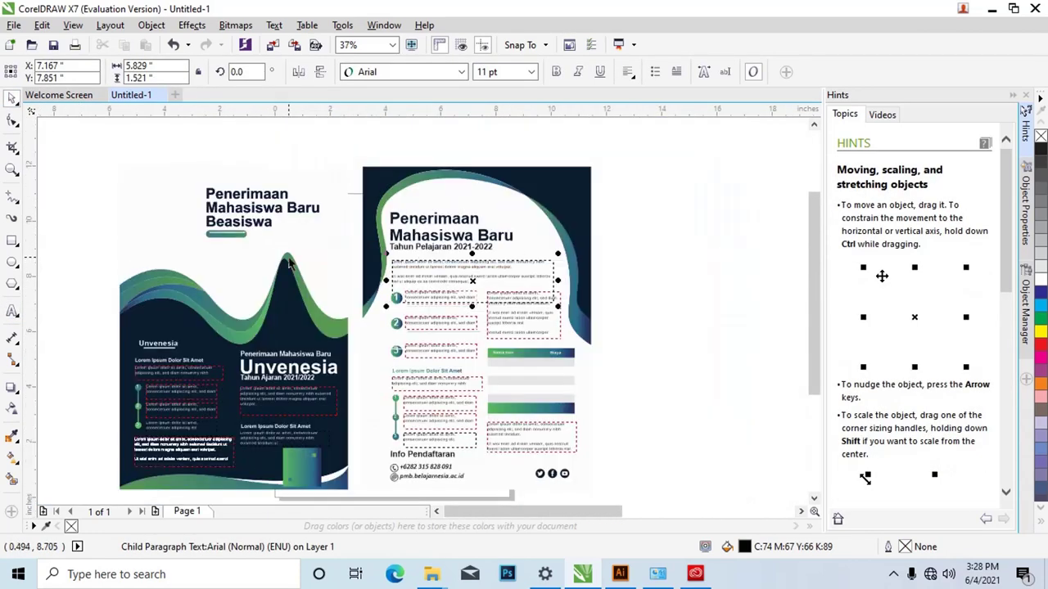
Step: Ungroup all objects in the front cover's "Penerimaan Mahasiswa Baru Beasiswa" heading
left_click(244, 217)
scroll(242, 217, "up", 3)
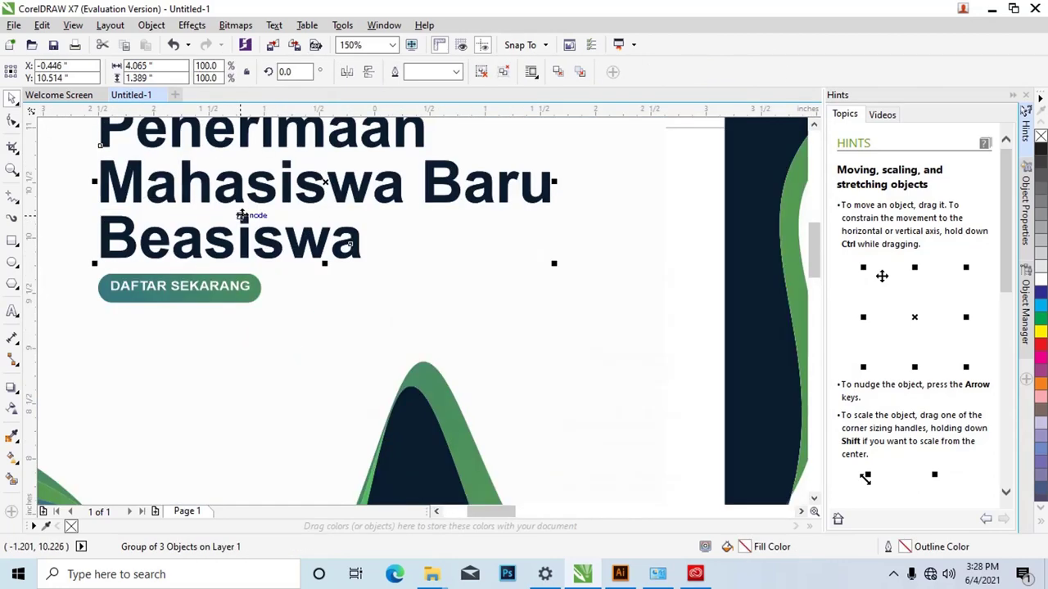
left_click(12, 311)
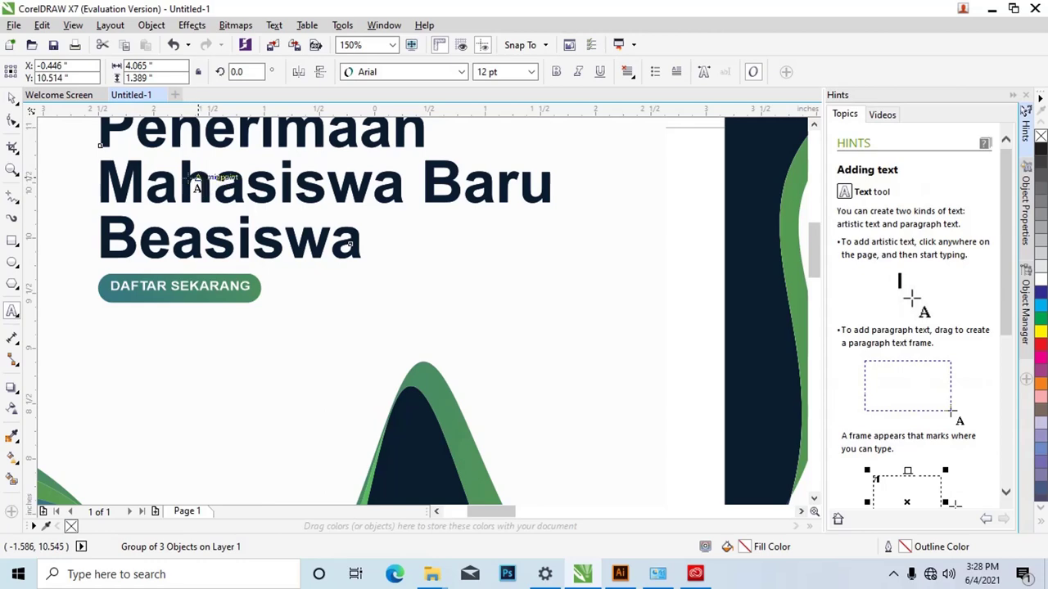
left_click(13, 97)
left_click(164, 194)
right_click(173, 185)
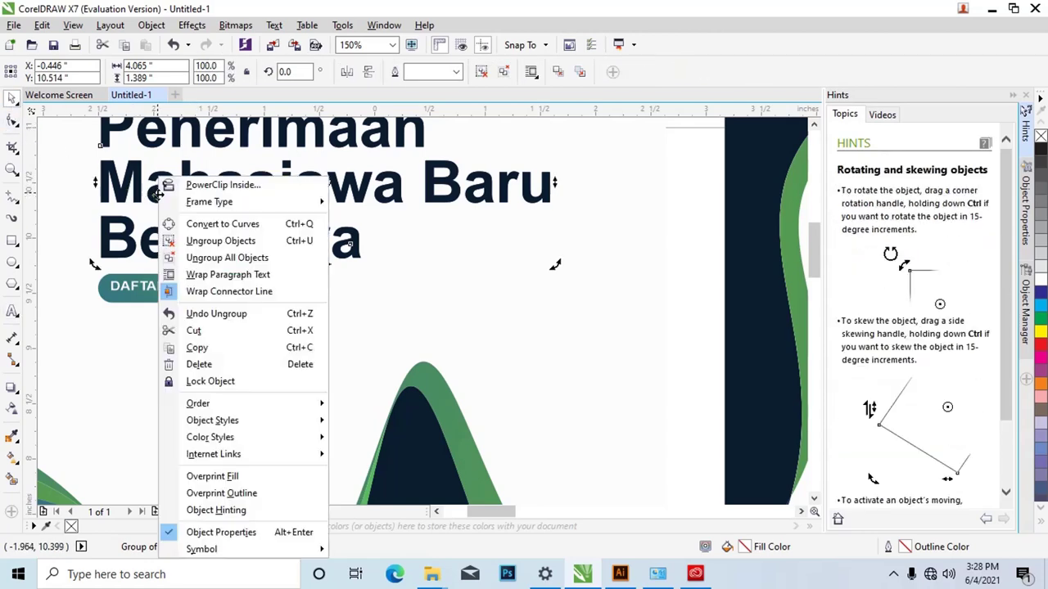
left_click(229, 264)
key("ctrl+a")
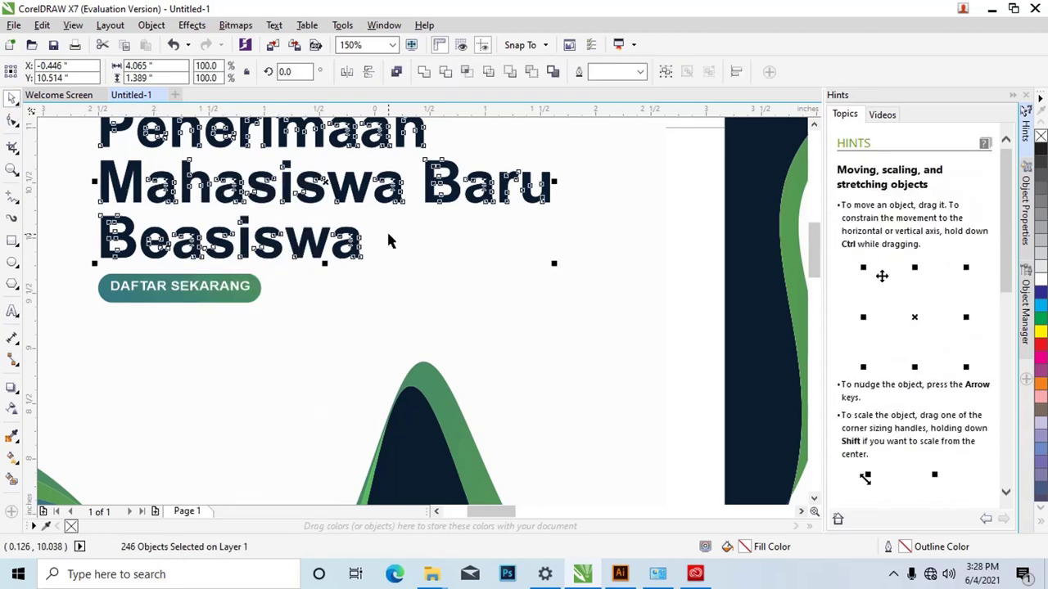
Step: Examine the ungrouped front cover heading up close and in the context of both brochure pages
scroll(279, 218, "down", 1)
scroll(246, 199, "down", 1)
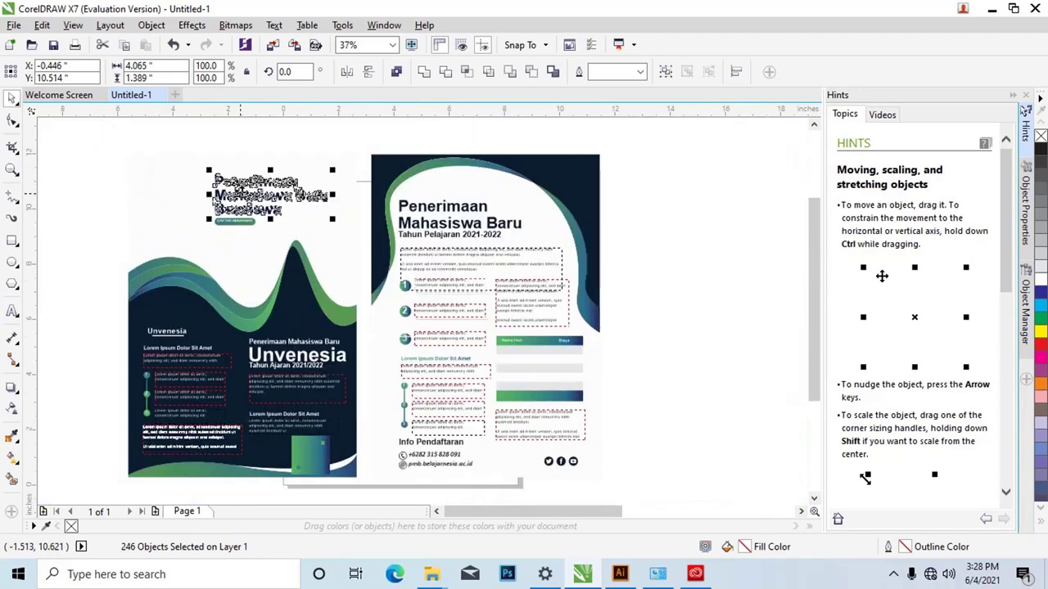
scroll(230, 181, "up", 1)
scroll(230, 181, "up", 1)
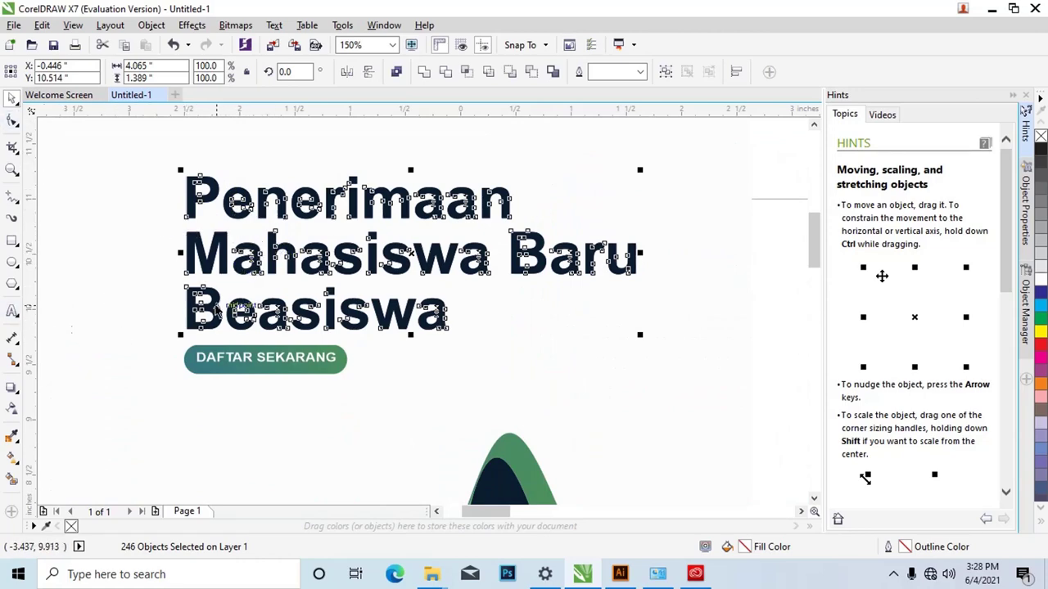
scroll(327, 281, "down", 2)
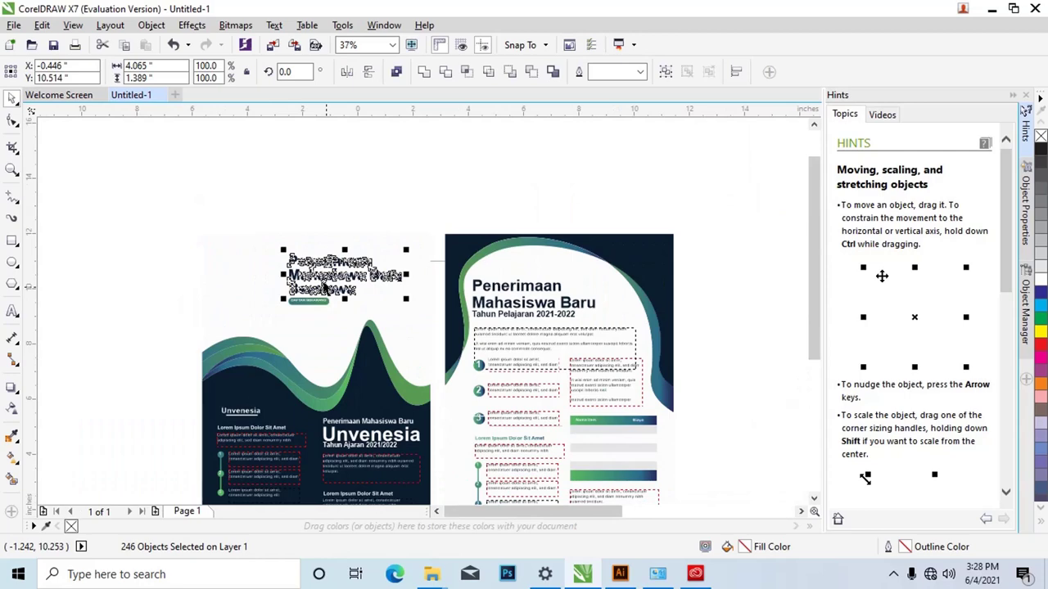
scroll(336, 299, "up", 3)
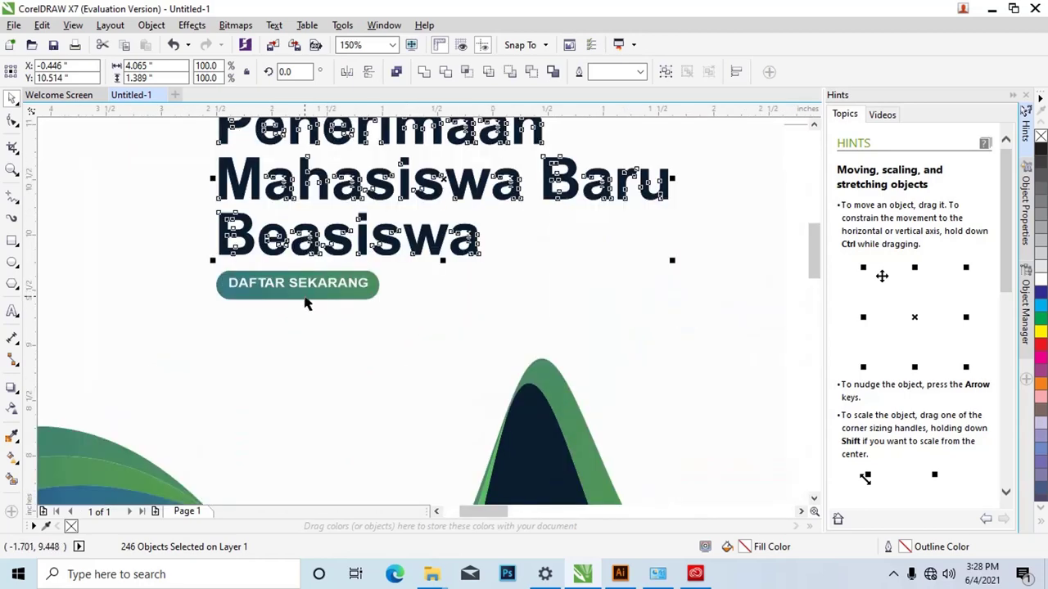
scroll(305, 302, "down", 1)
scroll(321, 299, "down", 2)
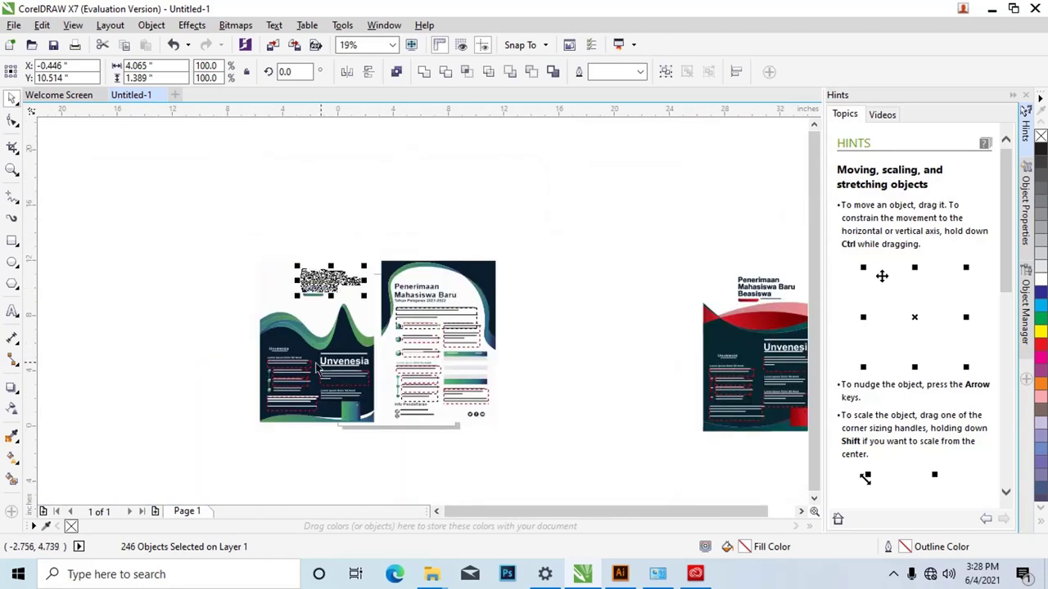
scroll(331, 300, "up", 1)
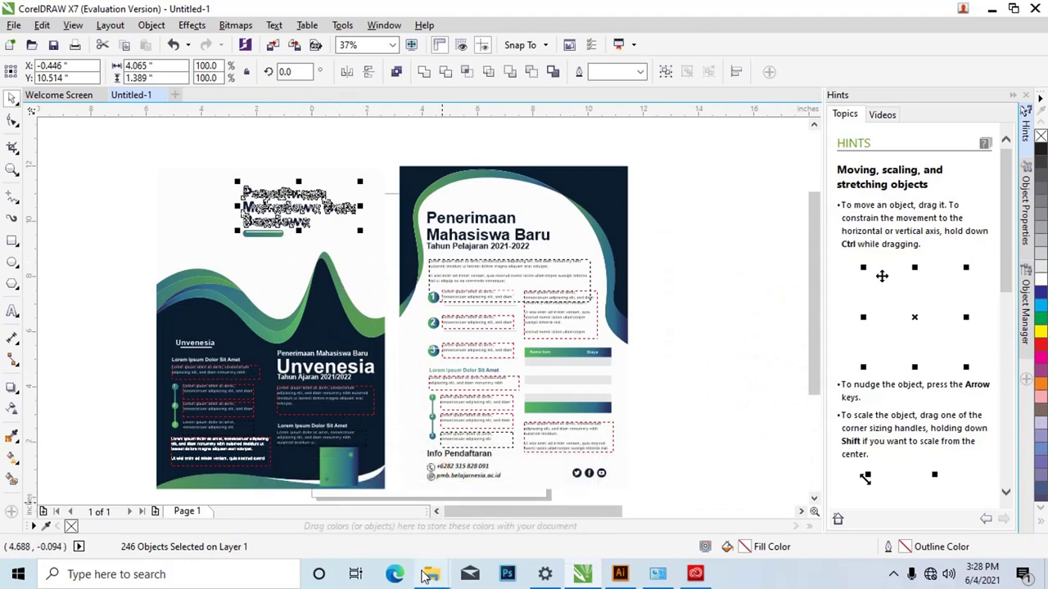
Step: Bring the building photo from the Pictures folder into the CorelDRAW brochure document
mouse_move(431, 576)
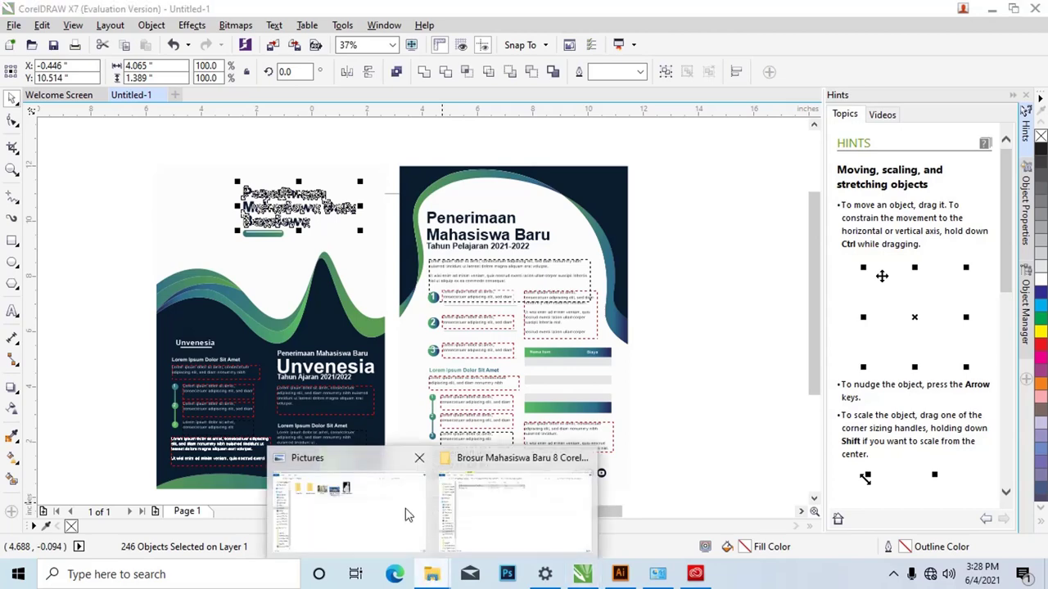
left_click(327, 467)
left_click_drag(593, 184, 458, 164)
left_click_drag(505, 123, 102, 221)
scroll(189, 216, "down", 2)
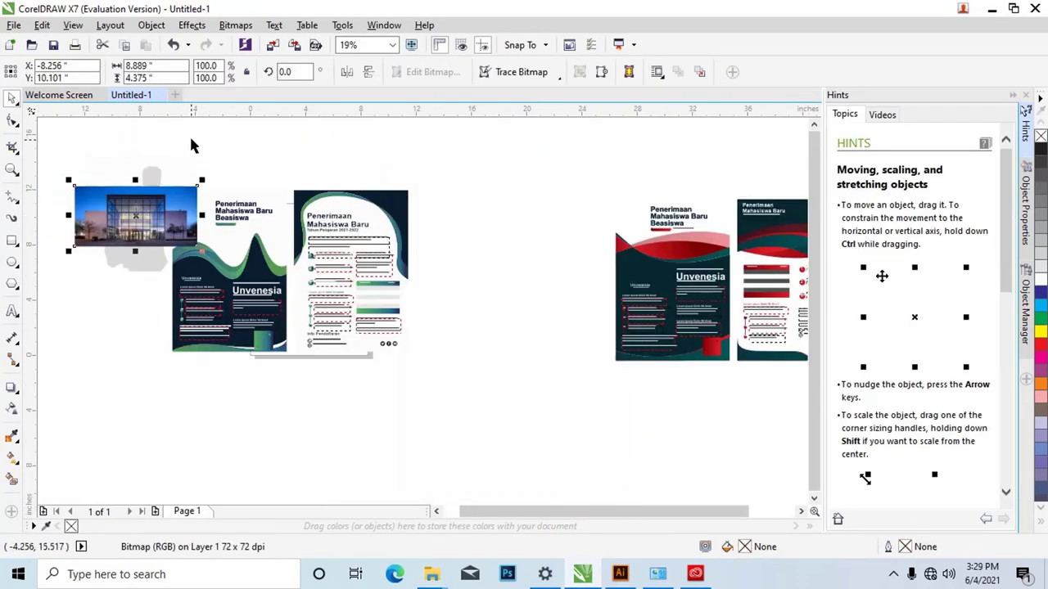
Step: Move the grey person silhouette to the blank area beside the green brochure and place the building photo over the front cover
left_click_drag(171, 206, 527, 169)
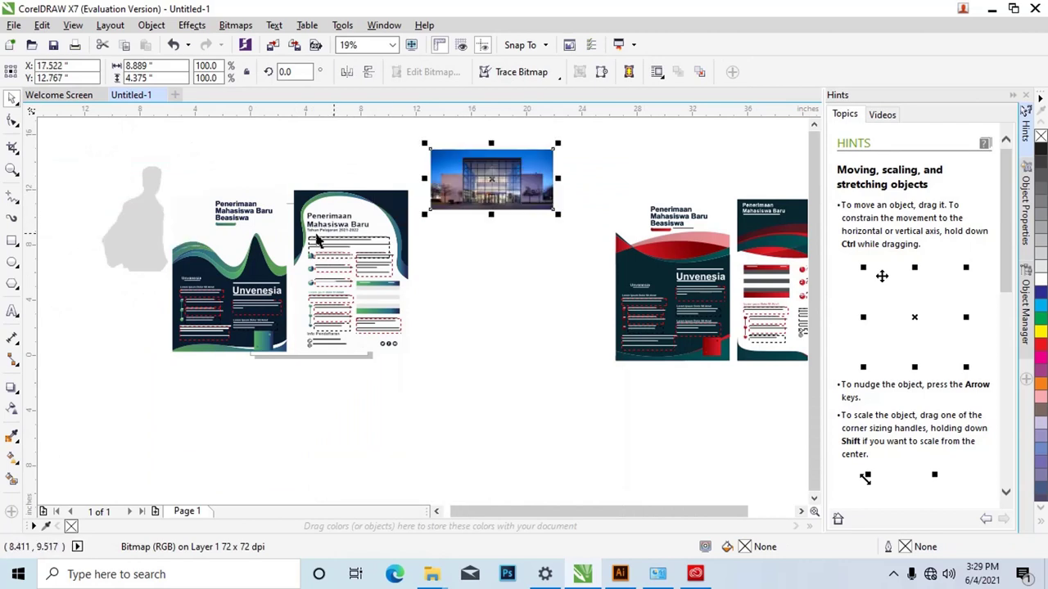
left_click_drag(138, 205, 462, 336)
left_click_drag(484, 198, 217, 267)
Step: Align the building photo with the top and left edges of the front cover's white background shape
left_click(275, 213)
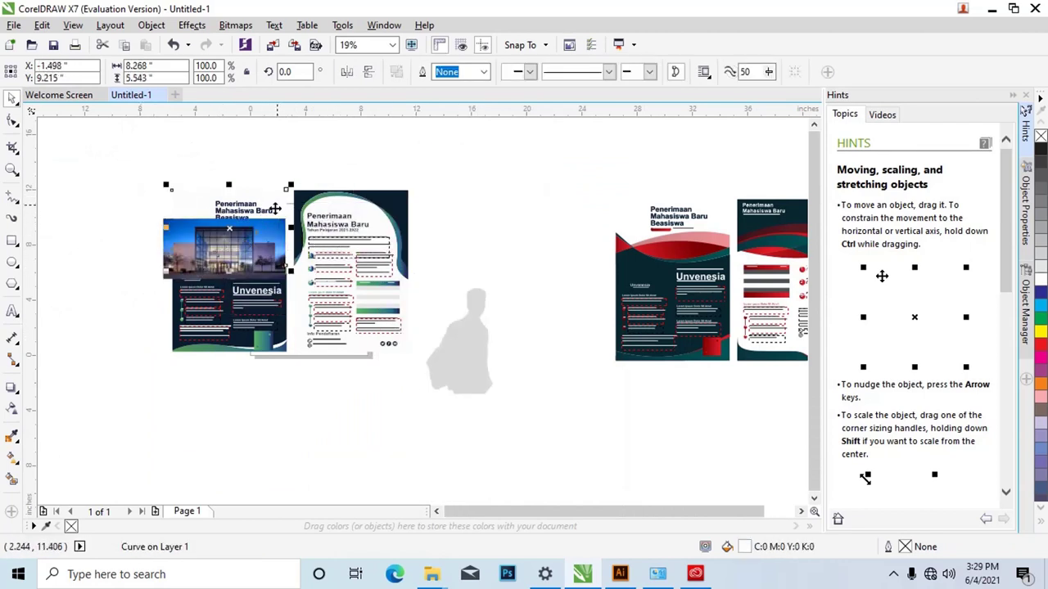
left_click(276, 169)
left_click(244, 239)
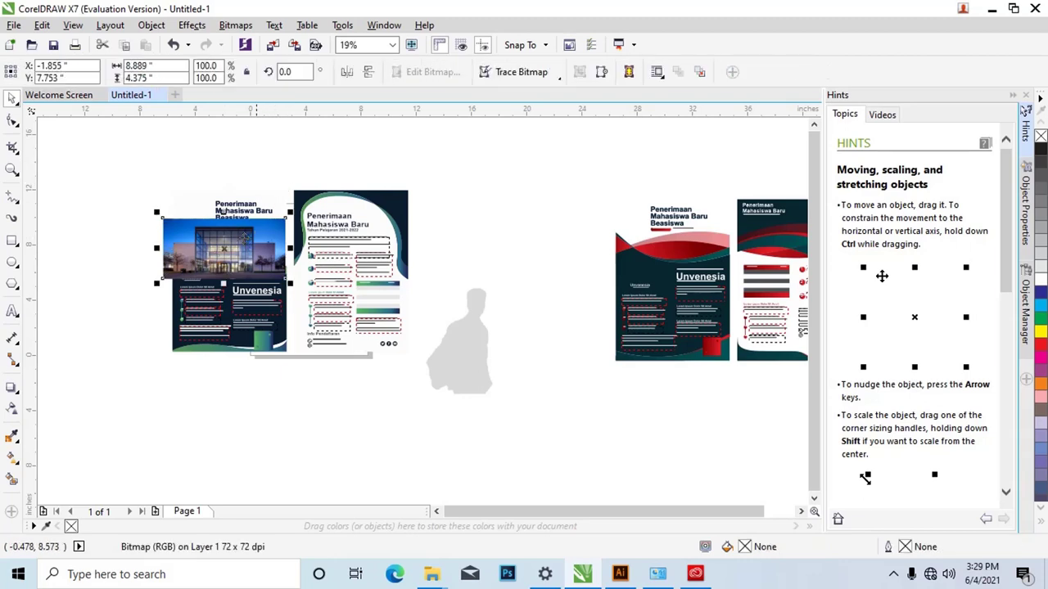
left_click(281, 193, "shift")
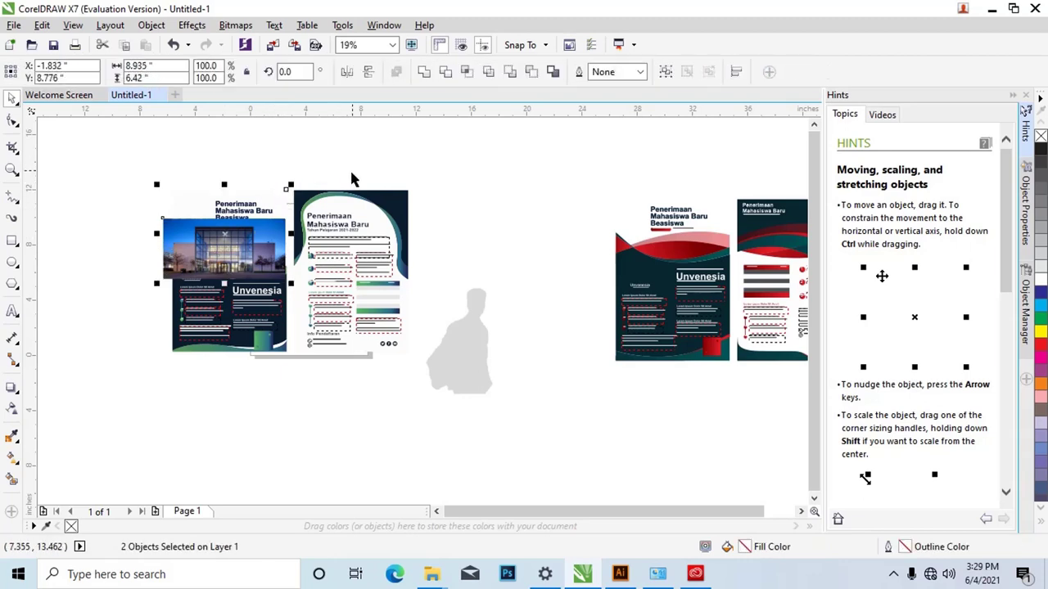
left_click_drag(279, 232, 297, 229)
key("ctrl+z")
key("ctrl+z")
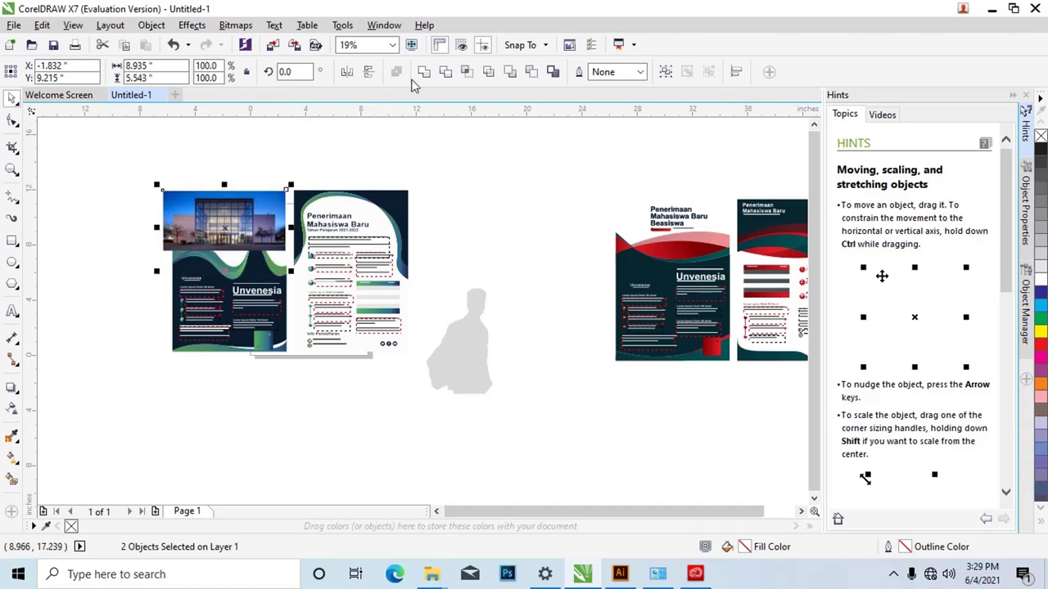
key("ctrl+z")
left_click(279, 173)
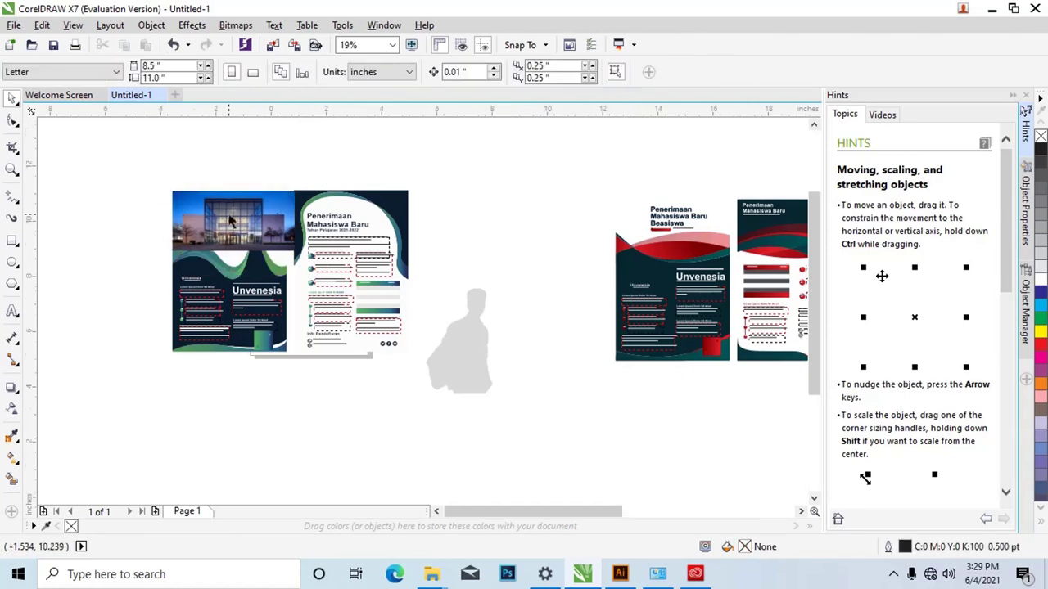
Step: Enlarge the building photo proportionally to about 13.06 × 6.43 inches and shift it so the building sits over the front cover
scroll(229, 216, "up", 2)
left_click(297, 239)
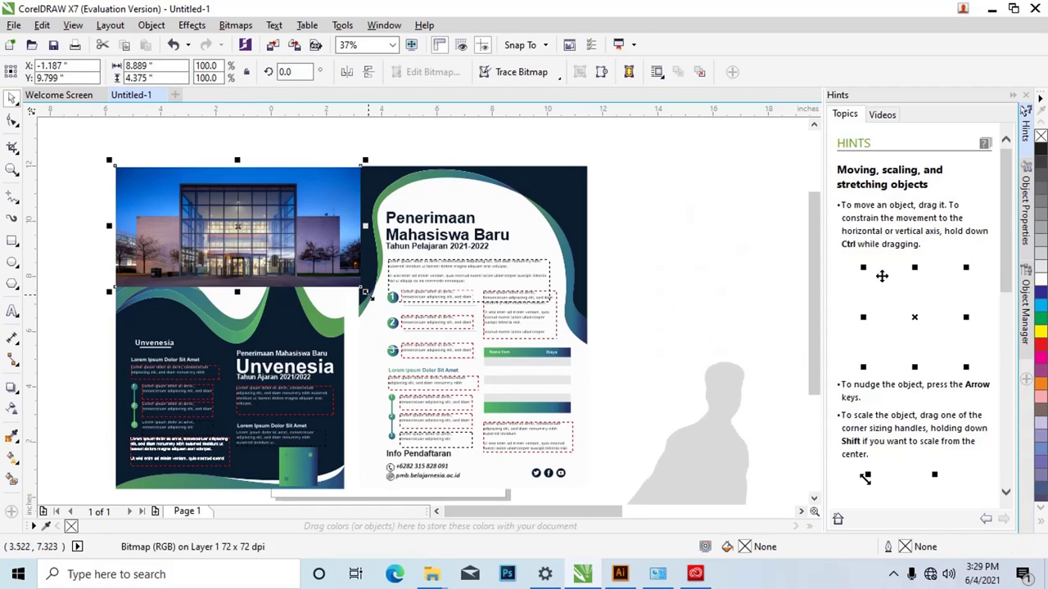
left_click_drag(368, 295, 480, 358)
left_click_drag(305, 247, 266, 243)
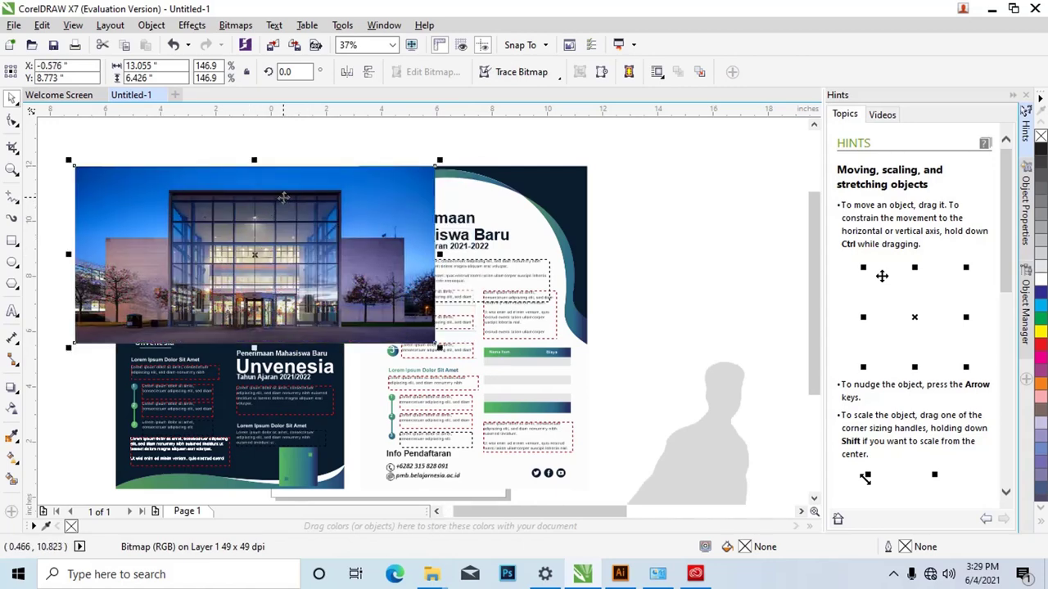
Step: Send the building photo to the back of the page
right_click(284, 196)
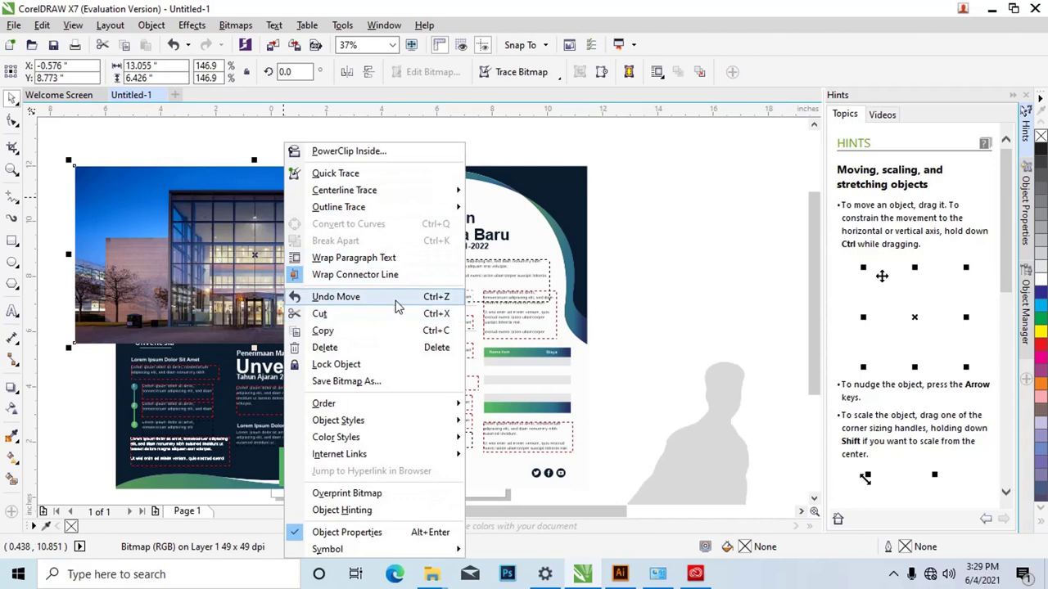
mouse_move(430, 405)
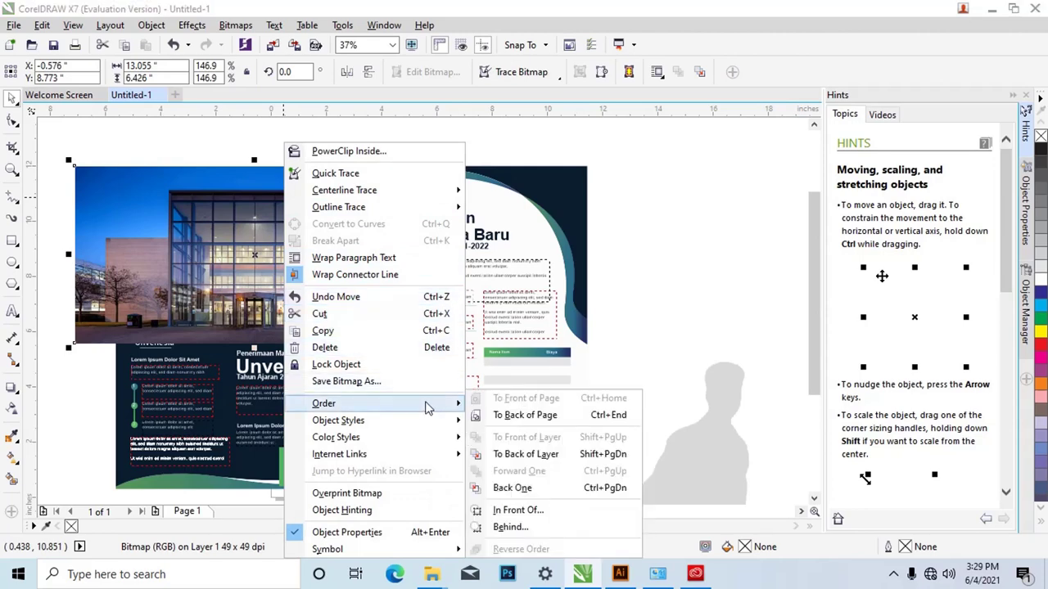
left_click(506, 418)
Step: Remove the fill from the front cover's white background shape and give it a black hairline outline
left_click(315, 179)
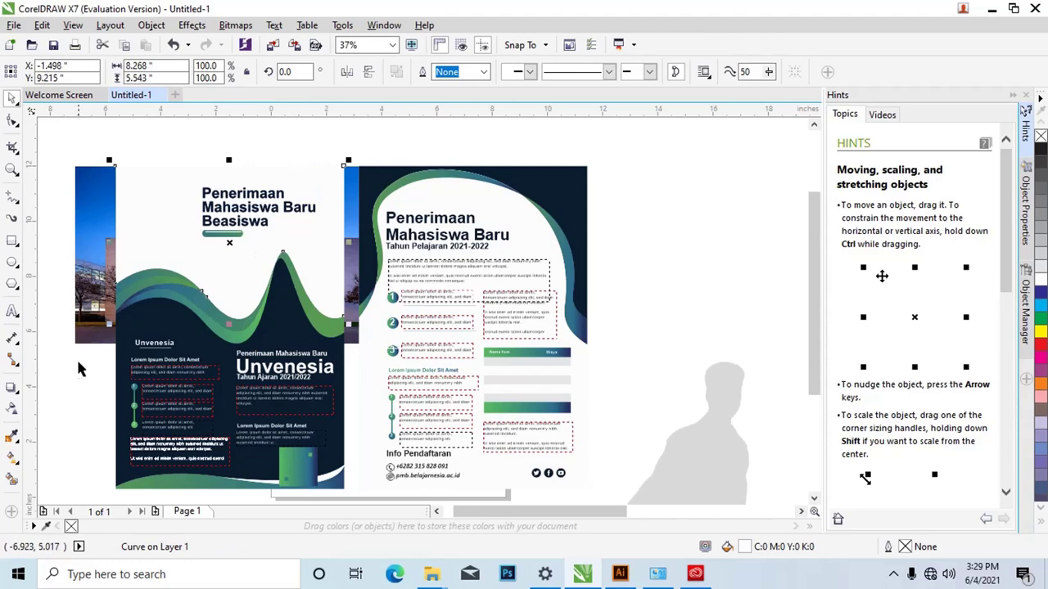
left_click(71, 527)
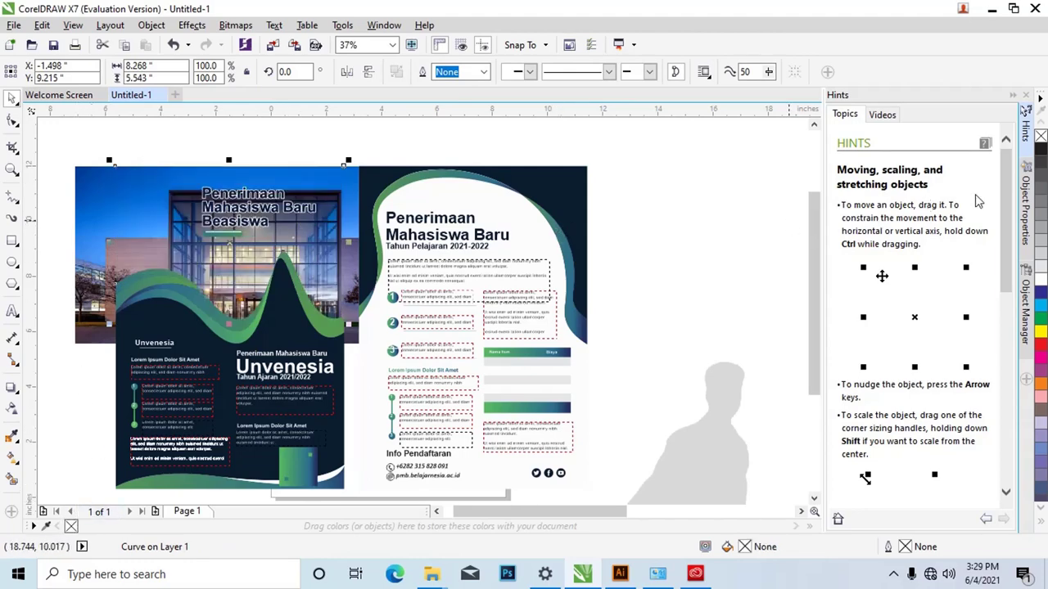
right_click(1038, 152)
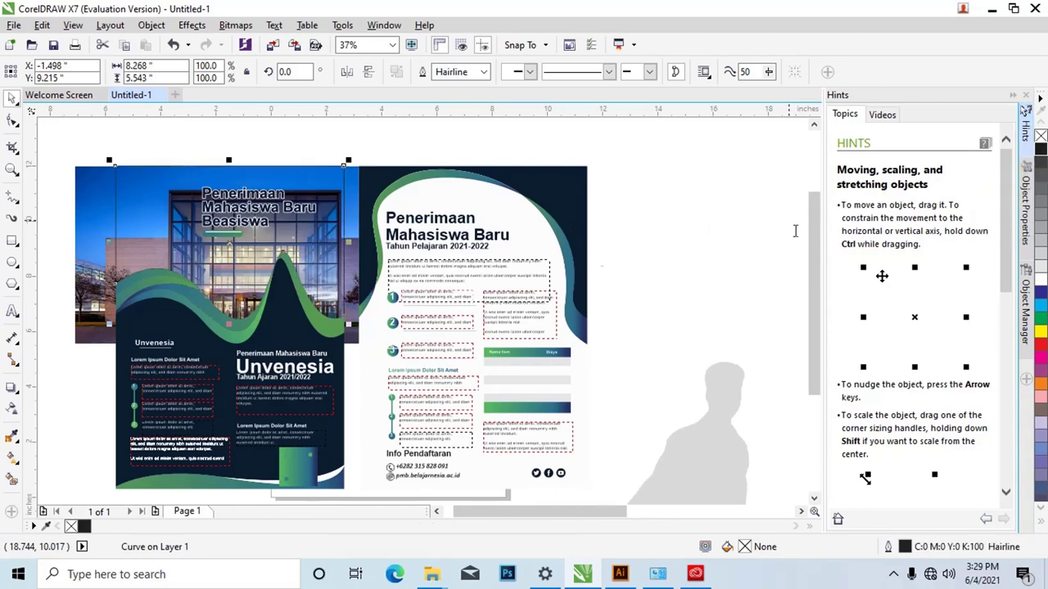
Step: Crop the building photo to the front cover's left and right edges with the Shape tool
scroll(286, 227, "up", 2)
scroll(286, 226, "down", 2)
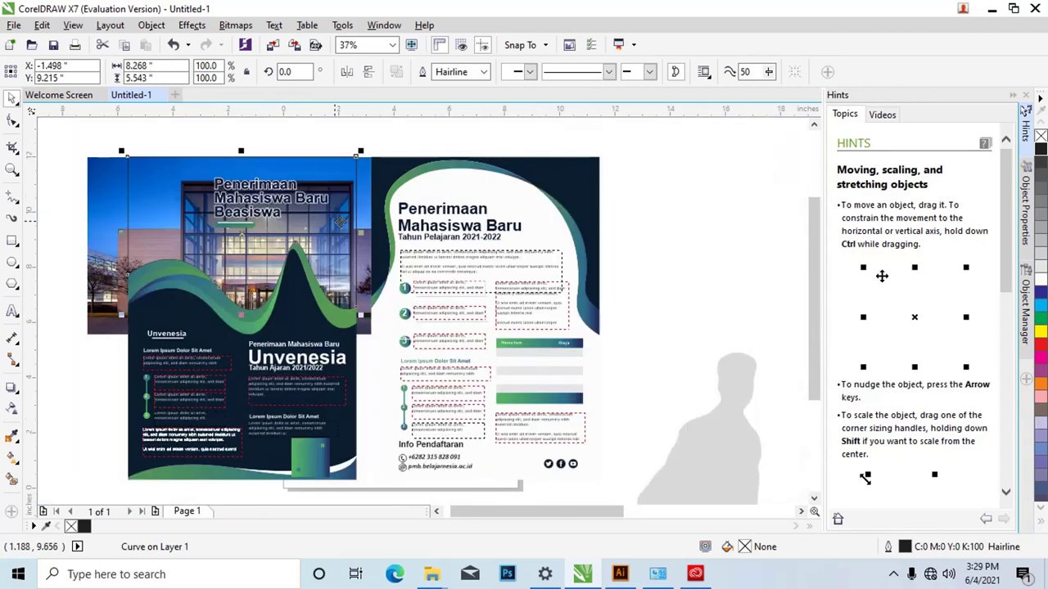
left_click(366, 202)
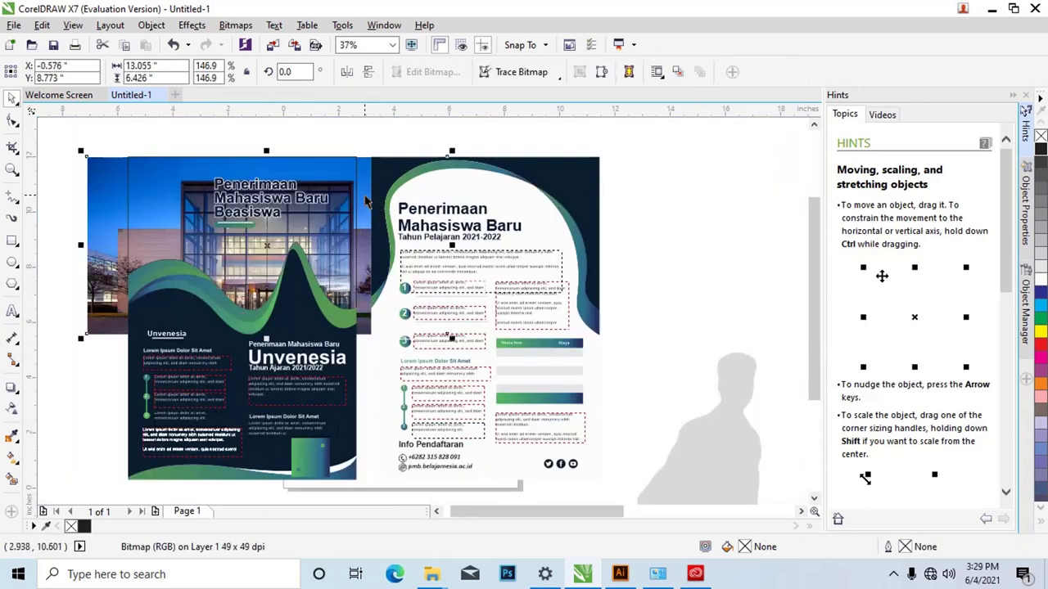
left_click(12, 121)
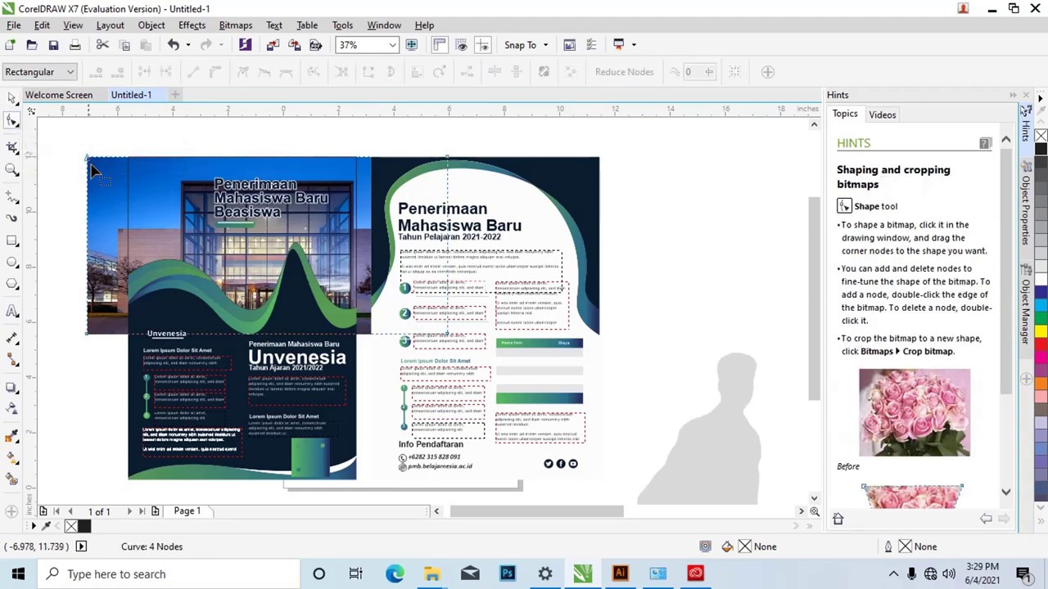
left_click(89, 161)
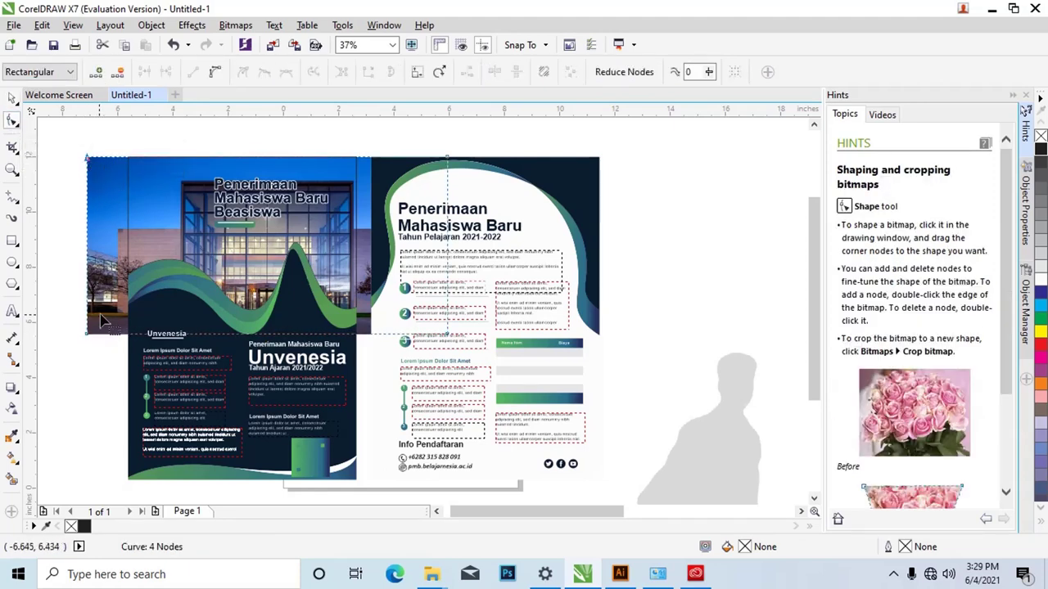
left_click_drag(90, 344, 97, 344)
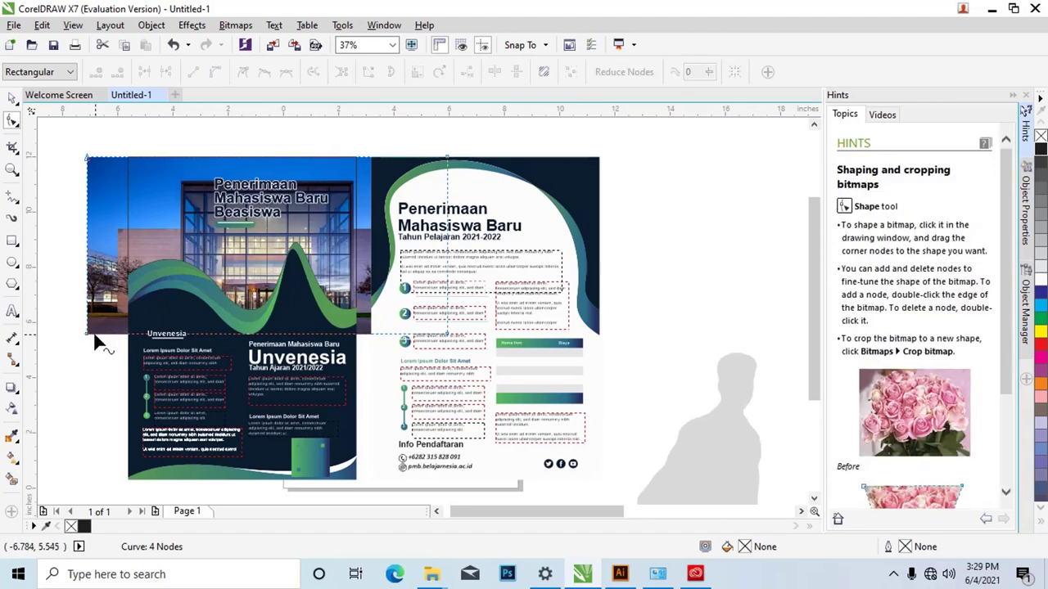
left_click(86, 158)
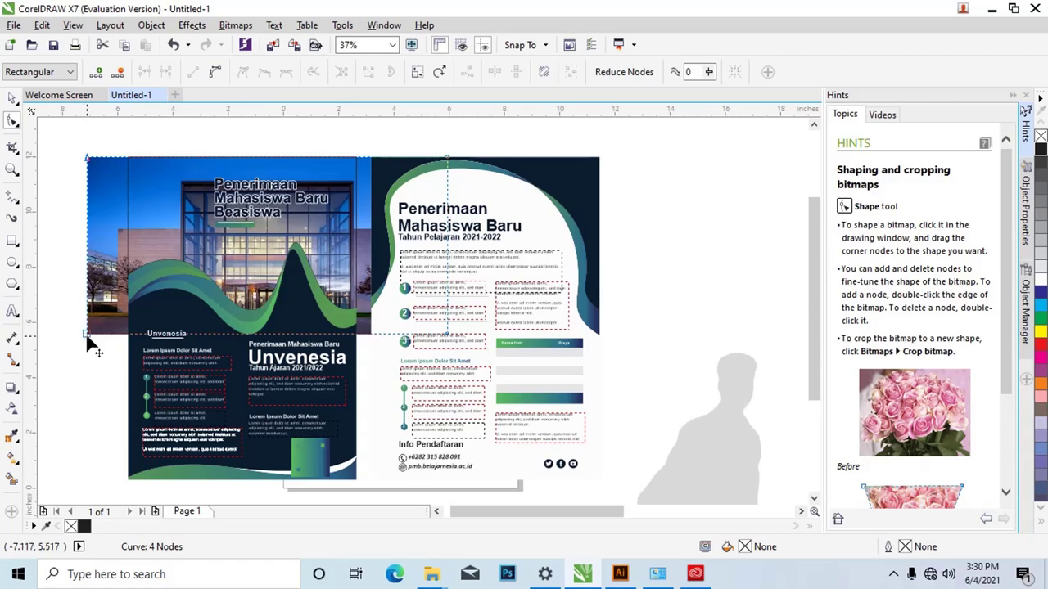
left_click_drag(86, 337, 126, 341)
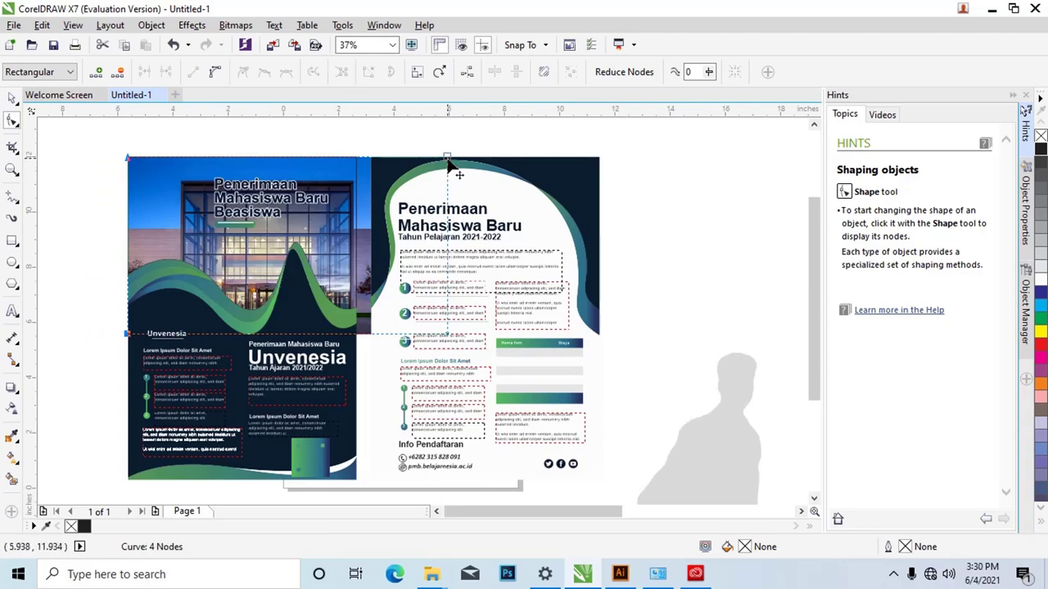
left_click(447, 336)
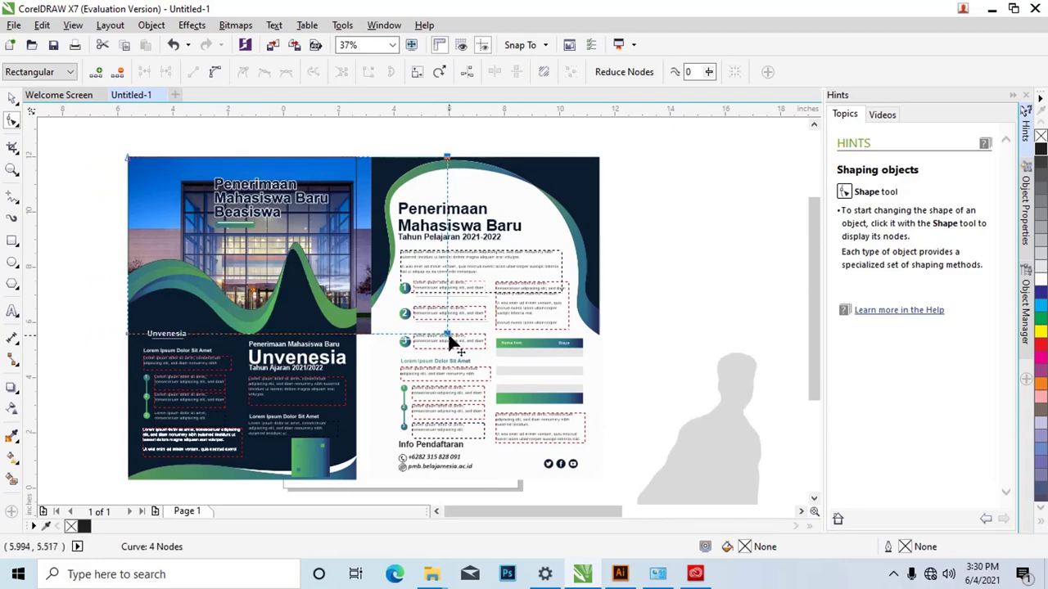
left_click_drag(448, 336, 335, 332)
left_click(12, 97)
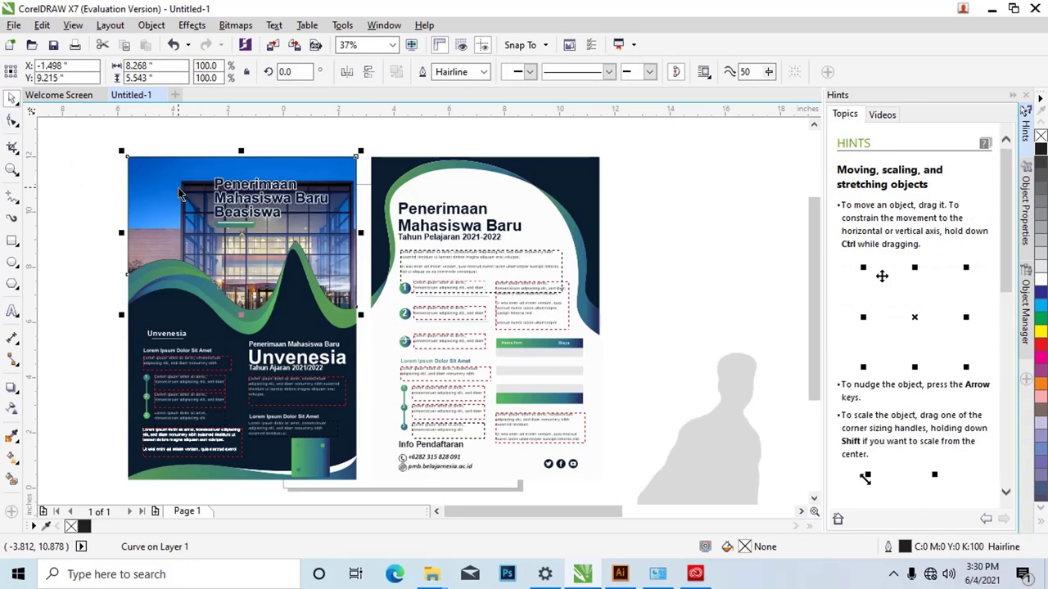
left_click(235, 26)
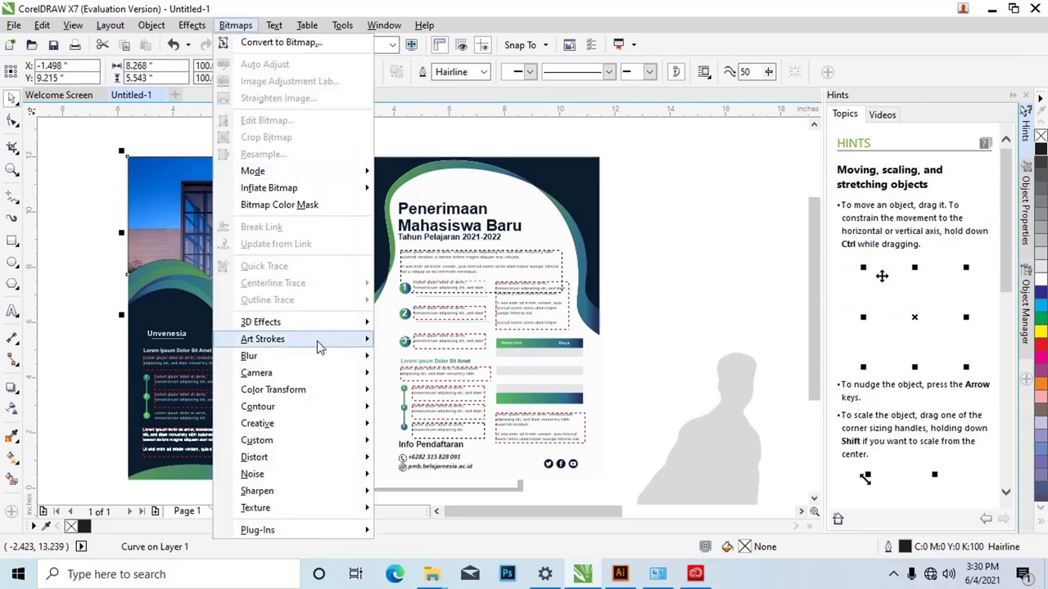
mouse_move(324, 356)
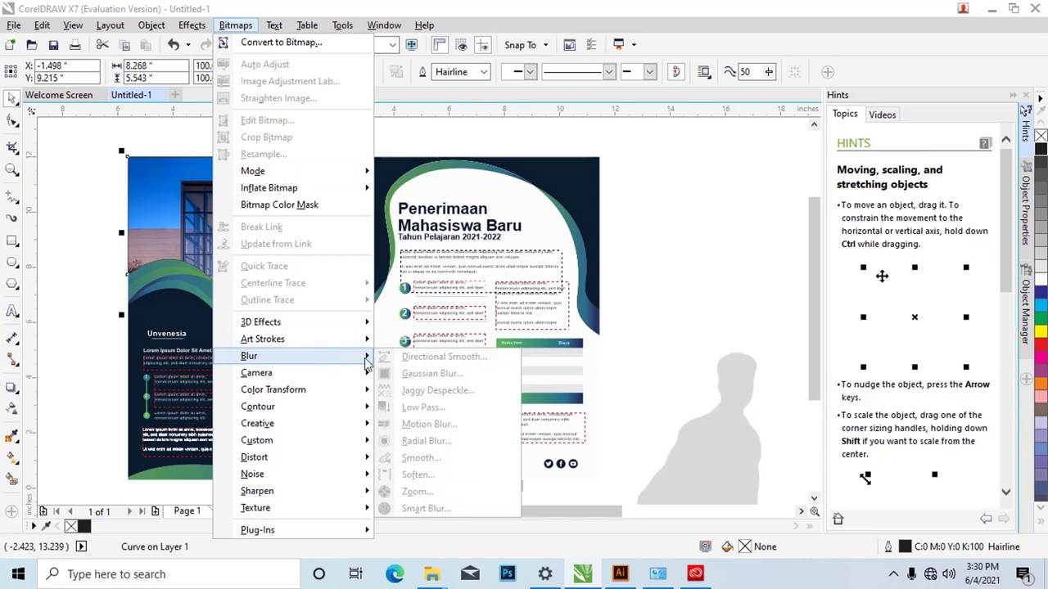
left_click(63, 155)
left_click(63, 156)
Step: Shift the front cover's unfilled background shape aside and apply a Gaussian Blur with a 5-pixel radius to the building photo
left_click(164, 162)
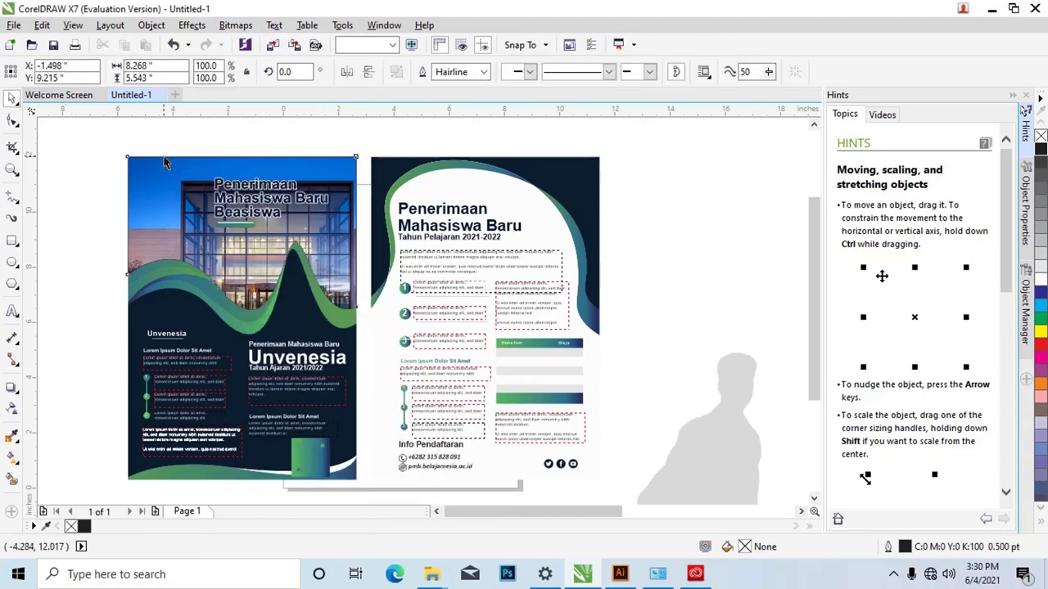
left_click(151, 172)
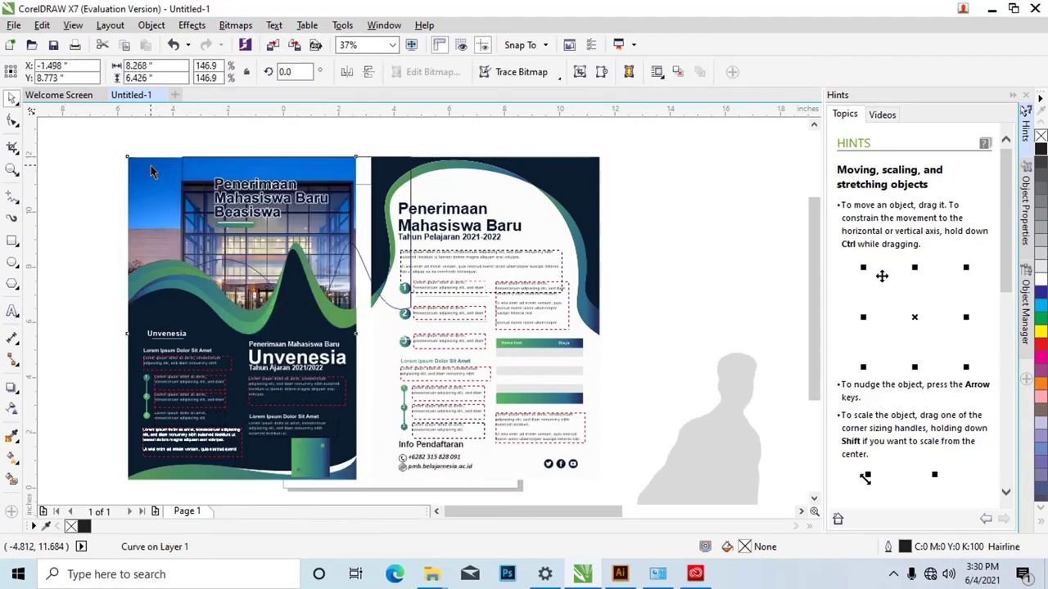
left_click(152, 172)
left_click(235, 25)
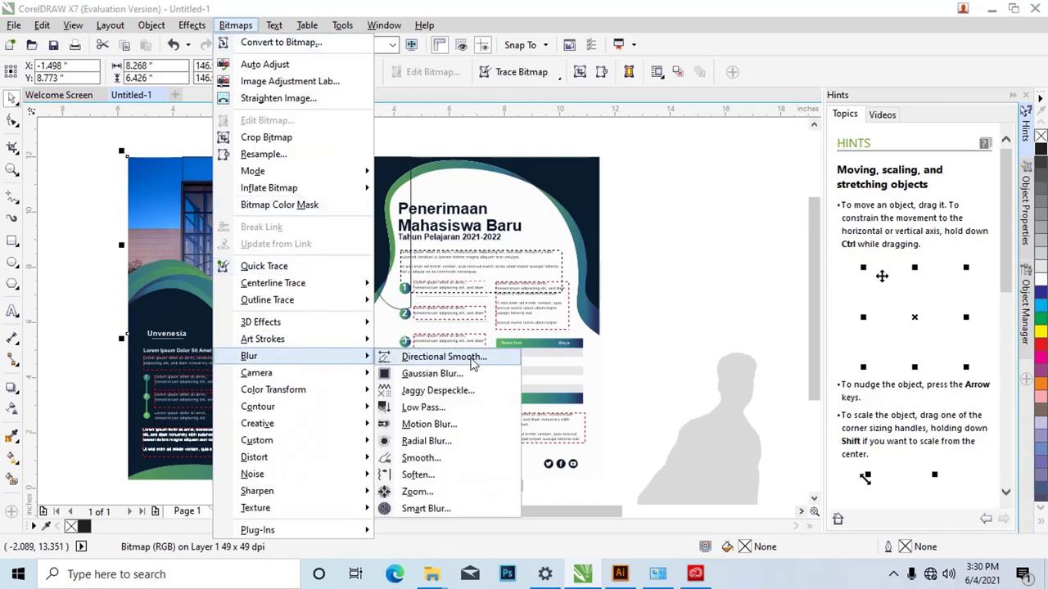
left_click(475, 377)
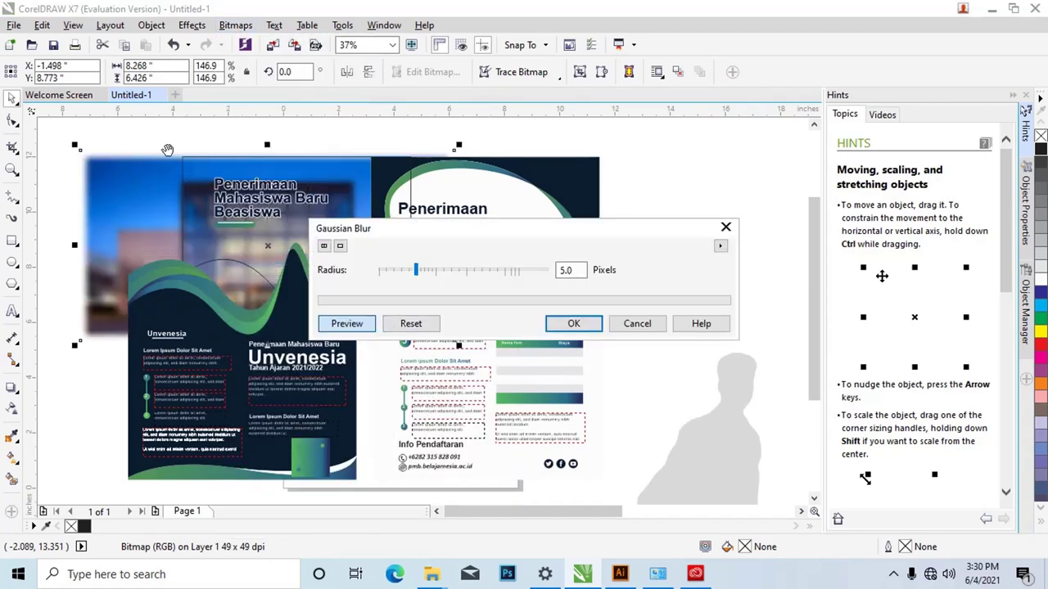
left_click_drag(495, 233, 660, 228)
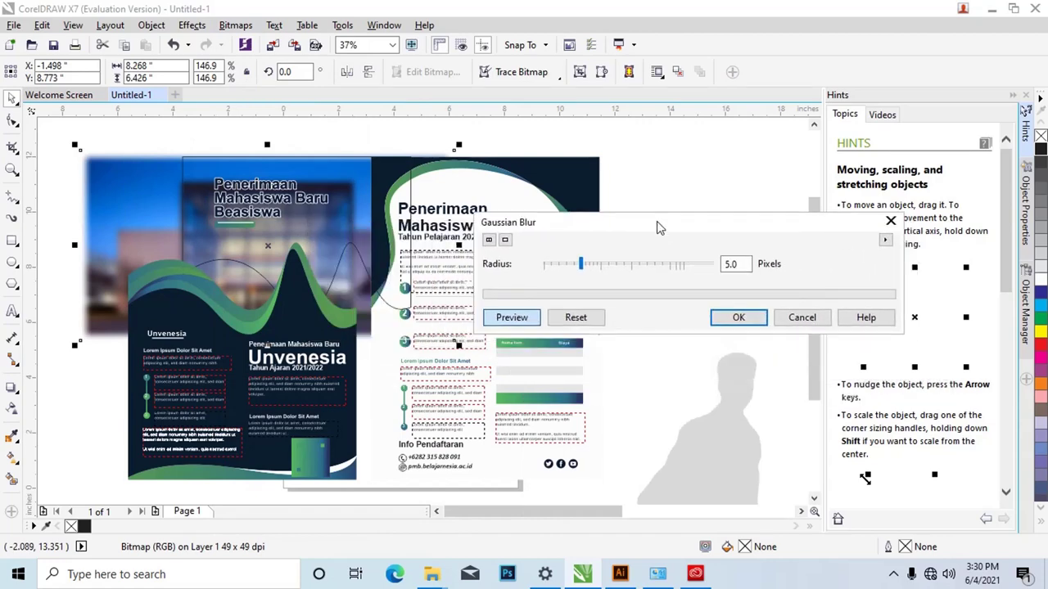
left_click(734, 323)
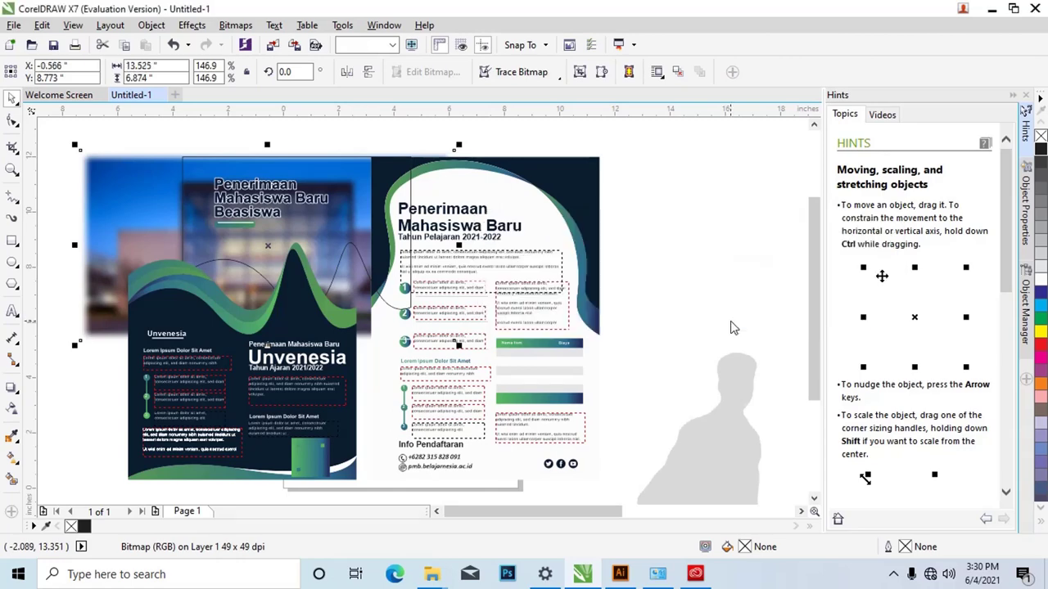
Step: Crop the blurred building photo to the front cover's left and right edges and line up its top with the cover's top edge
left_click(17, 121)
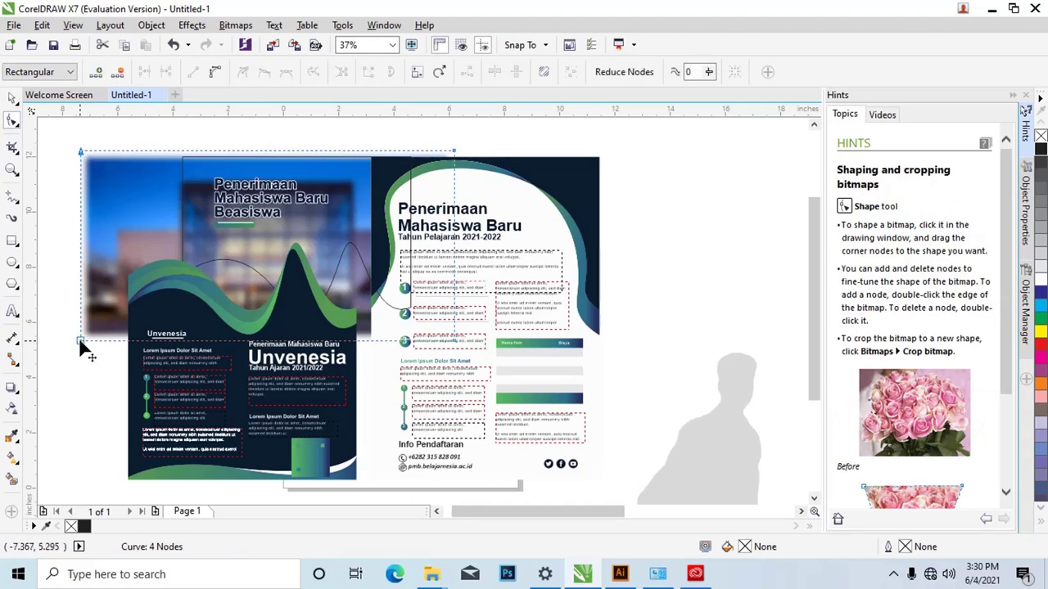
left_click_drag(80, 343, 128, 343)
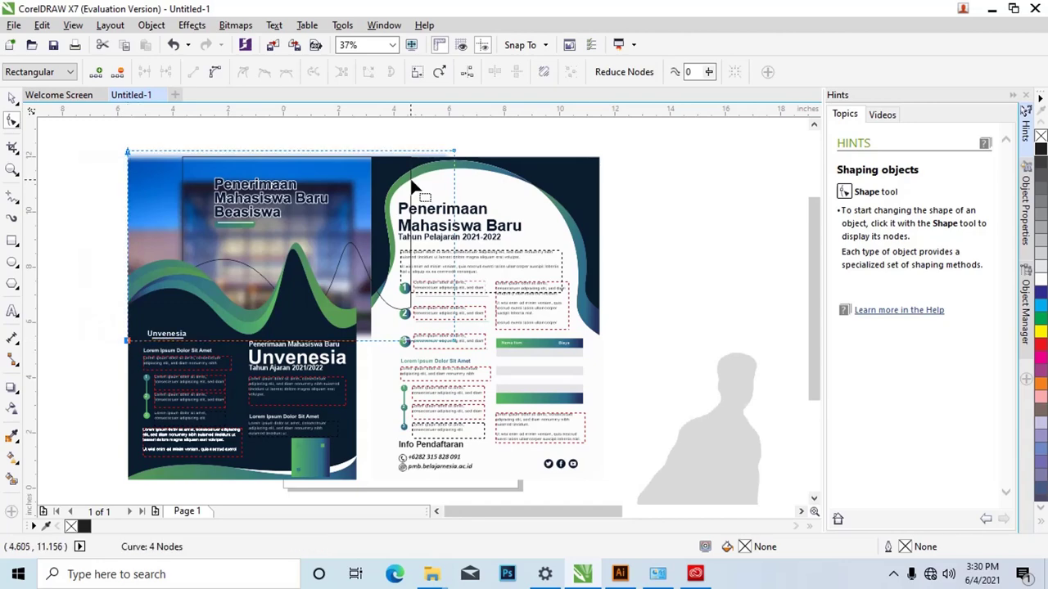
left_click(453, 152)
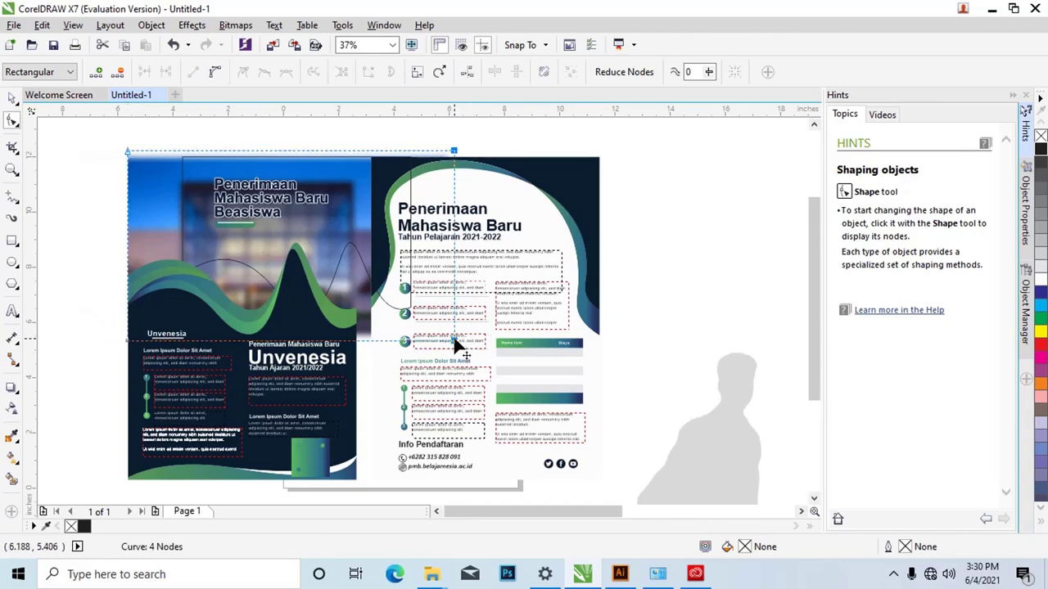
left_click_drag(456, 340, 357, 342)
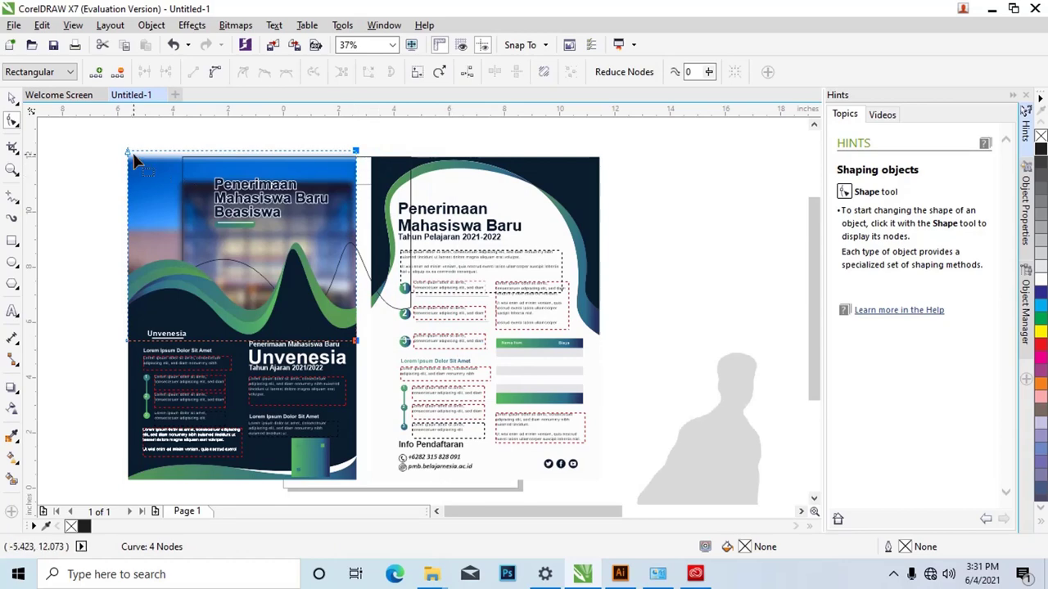
left_click_drag(127, 153, 126, 158)
left_click(14, 99)
key("Escape")
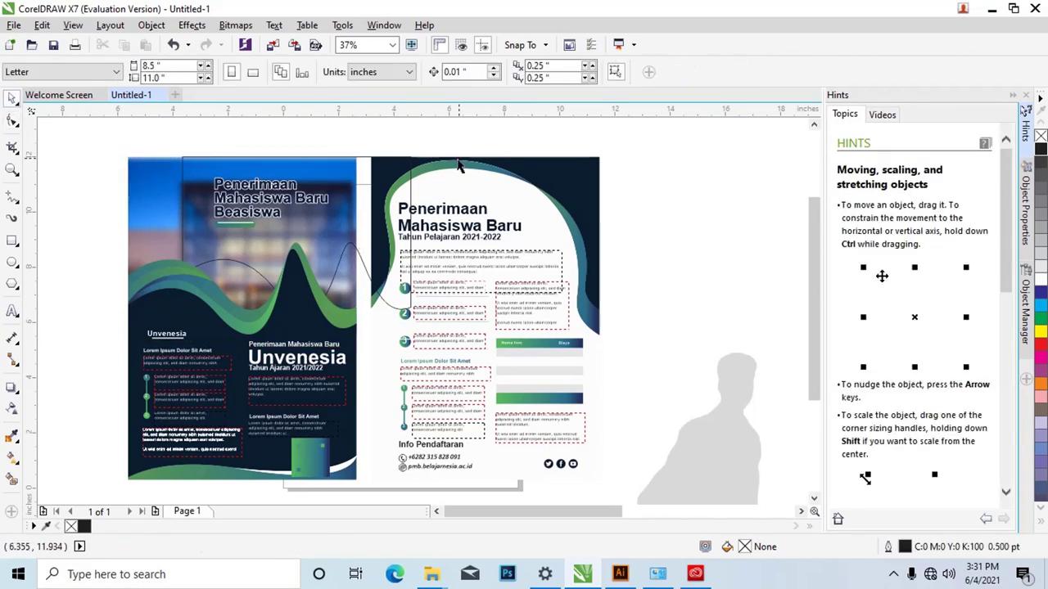
Step: Align the unfilled background shape with the blurred photo's left edge and remove the shape's outline
left_click(366, 162)
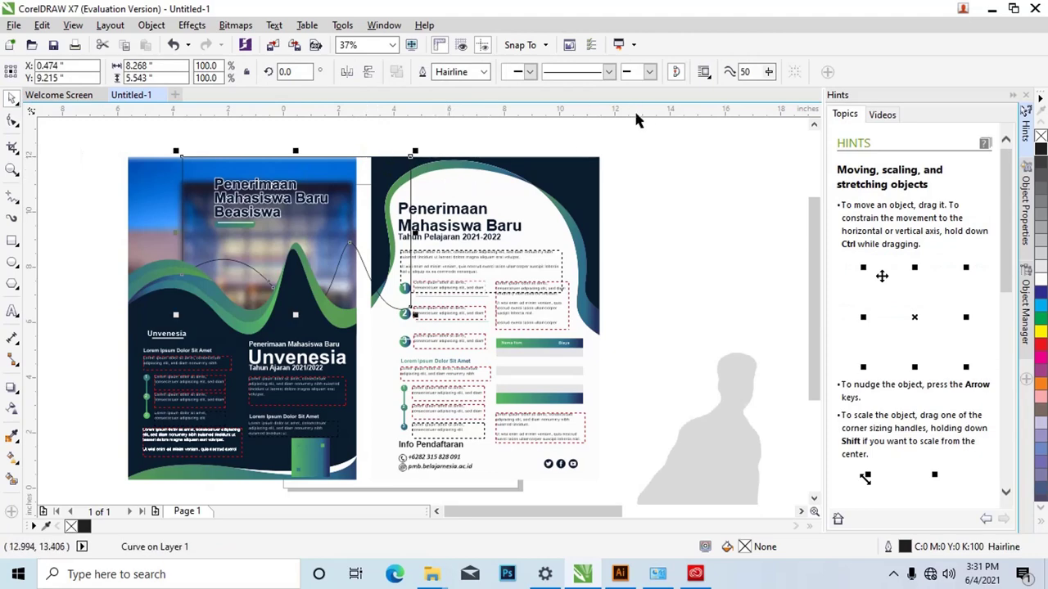
left_click(165, 186, "shift")
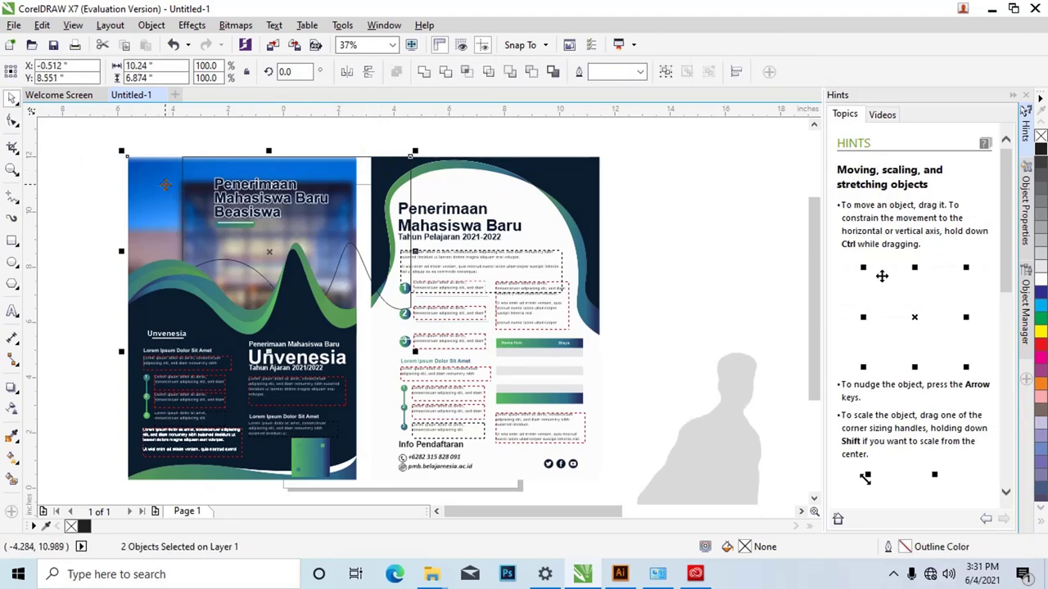
key("l")
left_click(393, 129)
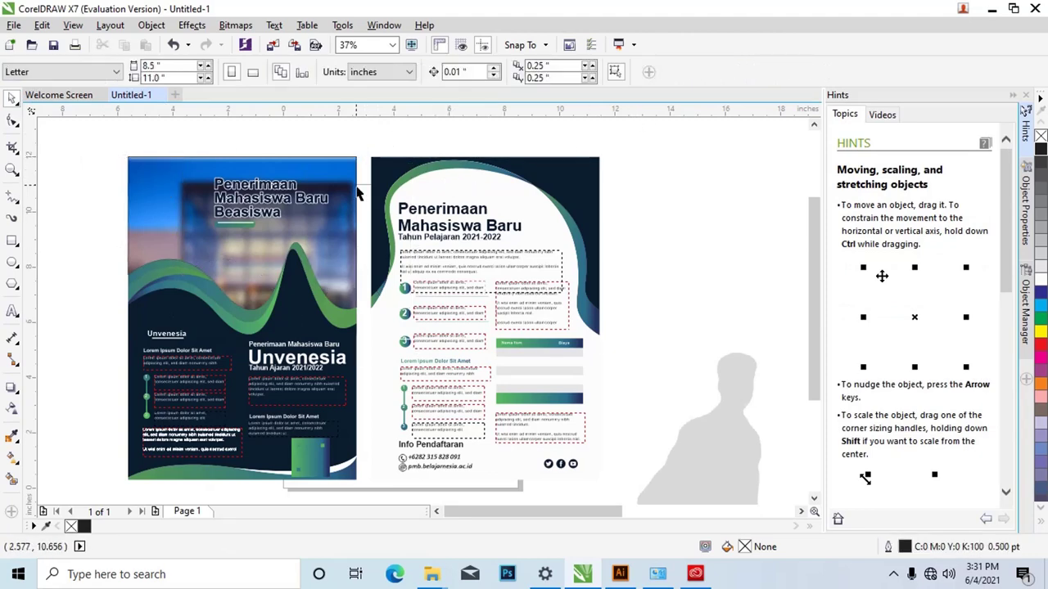
left_click(357, 164)
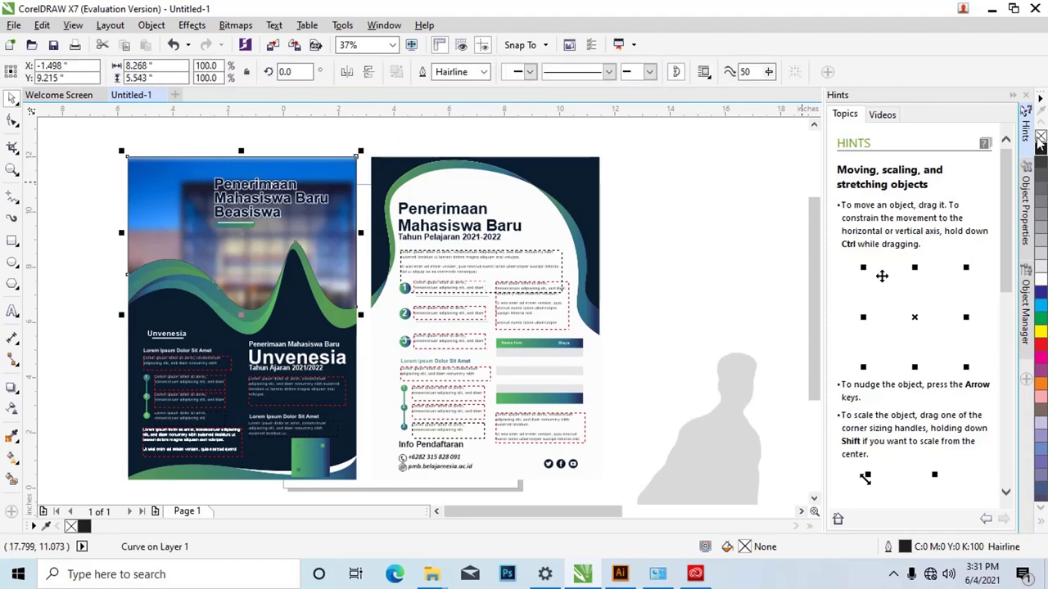
left_click(763, 195)
Step: Move the grey person silhouette onto the front cover beside the title and shrink it proportionally to about 3.09 × 4.63 inches
left_click_drag(762, 407, 252, 216)
scroll(183, 227, "up", 2)
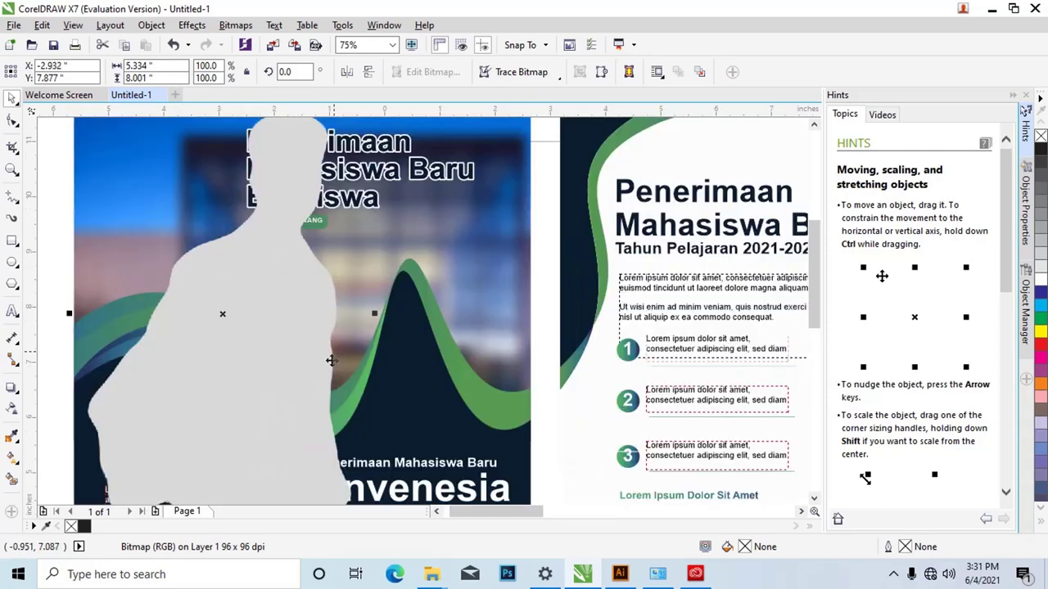
scroll(331, 360, "down", 2)
left_click_drag(357, 456, 291, 349)
scroll(278, 299, "up", 2)
scroll(257, 238, "down", 2)
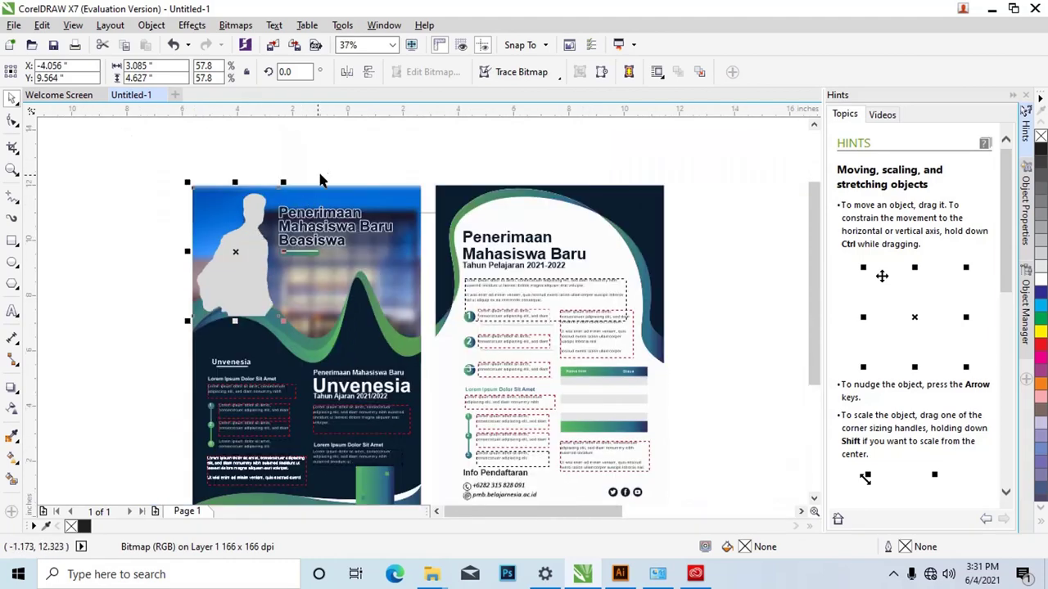
Step: Send the silhouette, blurred photo and unfilled background shape together behind the front cover's wave design
left_click(256, 158)
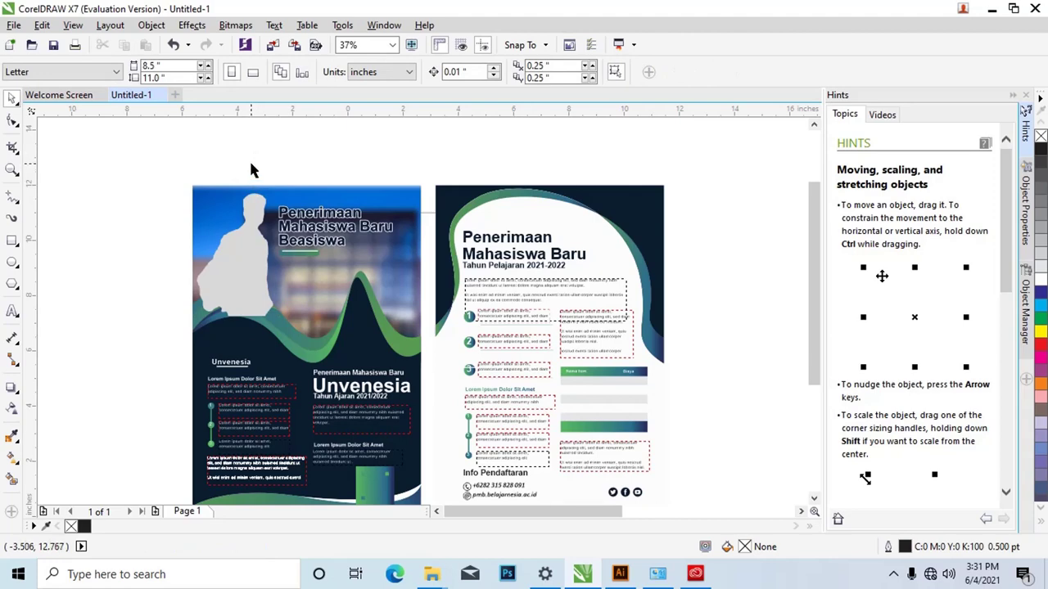
left_click_drag(237, 163, 256, 261)
right_click(255, 246)
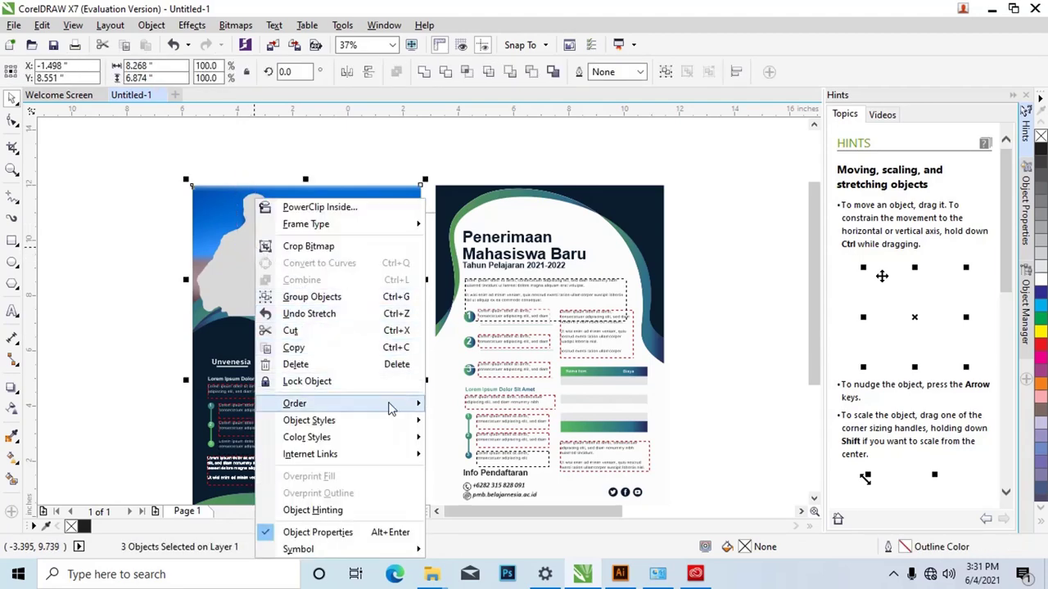
mouse_move(390, 404)
left_click(498, 404)
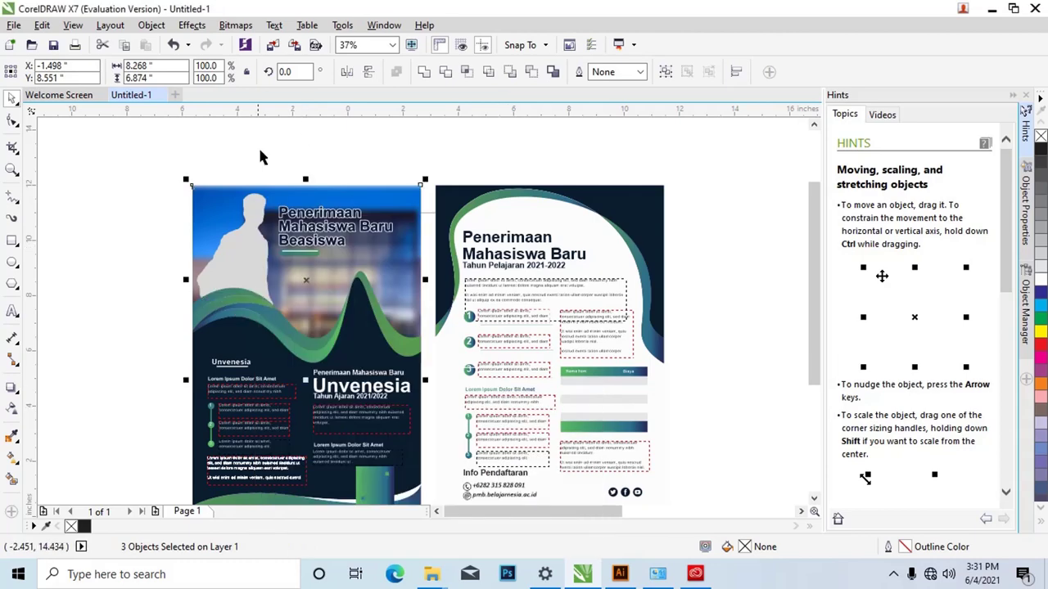
scroll(261, 231, "up", 2)
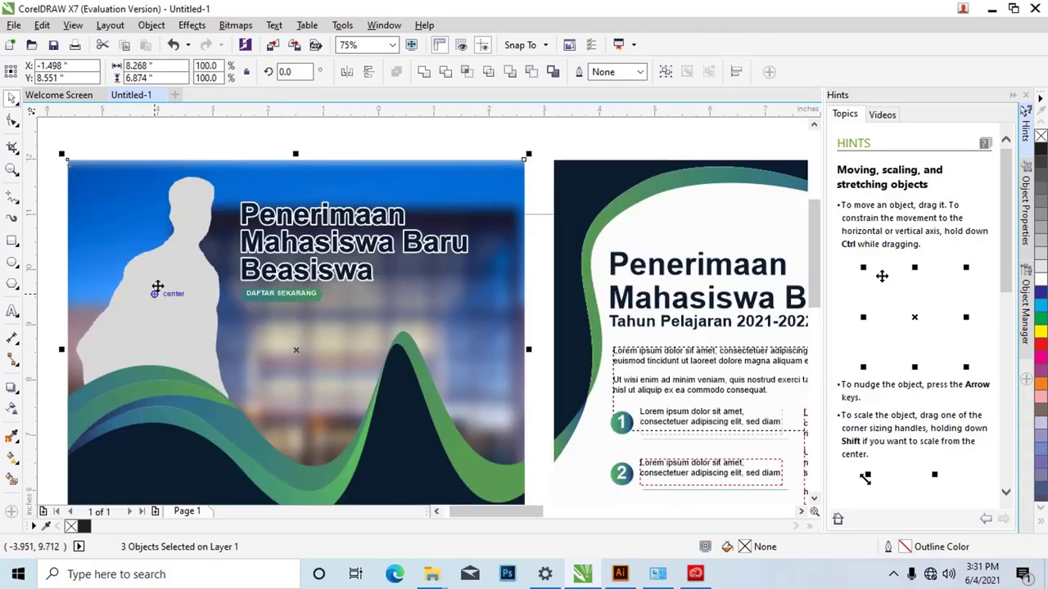
left_click(213, 151)
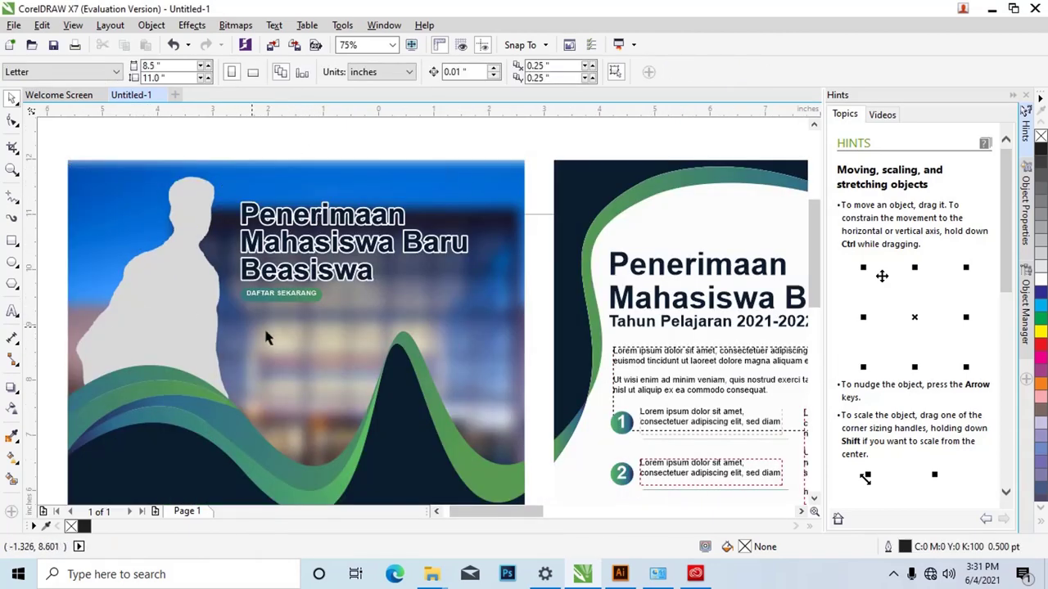
Step: Examine the edited green brochure's front cover and inside page, and compare them with the red brochure template beside it
left_click(349, 297)
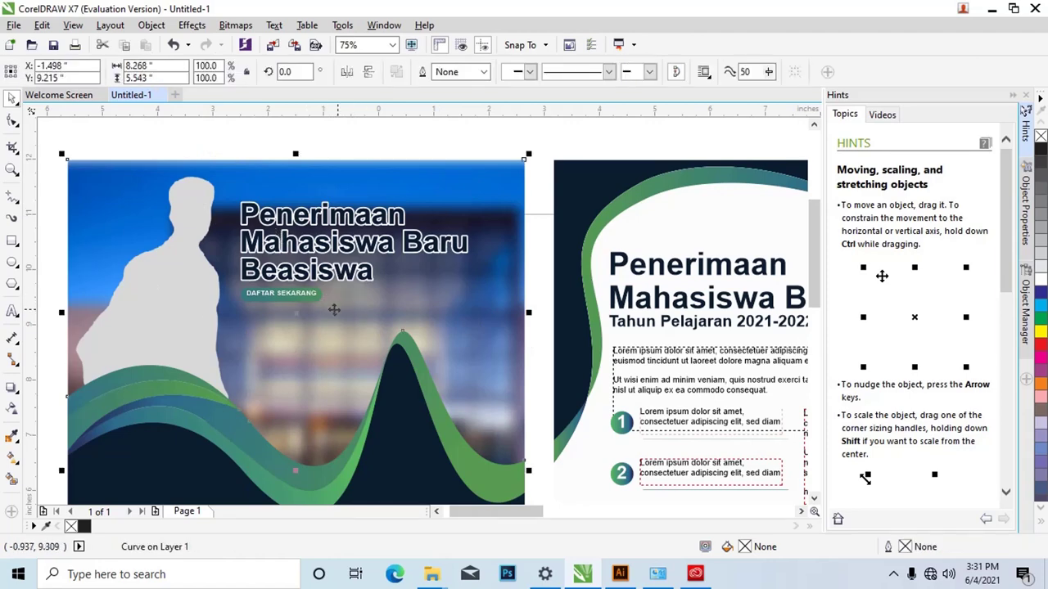
scroll(340, 298, "up", 2)
scroll(224, 306, "down", 2)
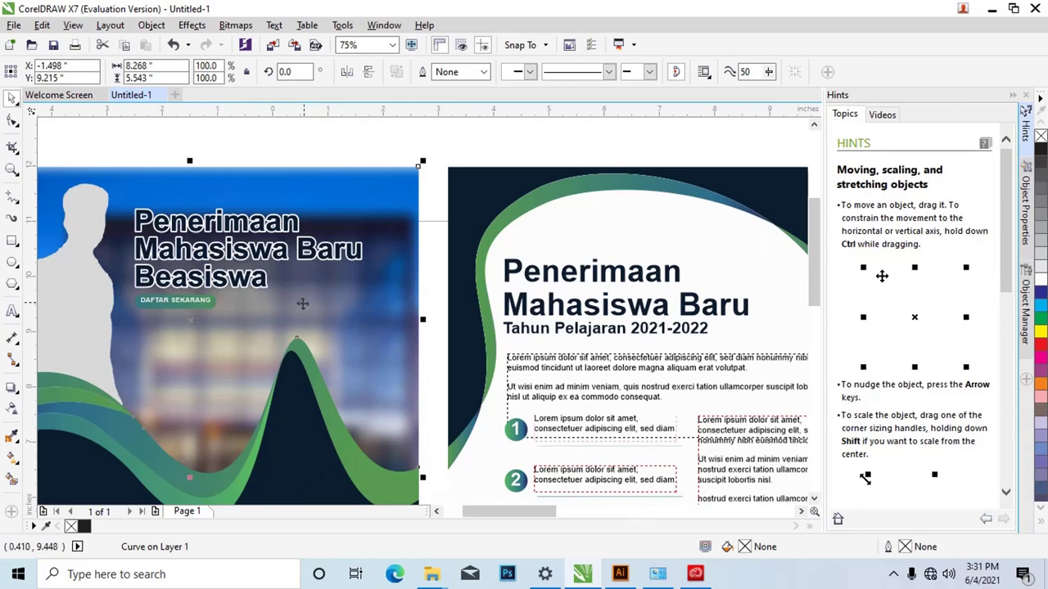
scroll(205, 324, "down", 1)
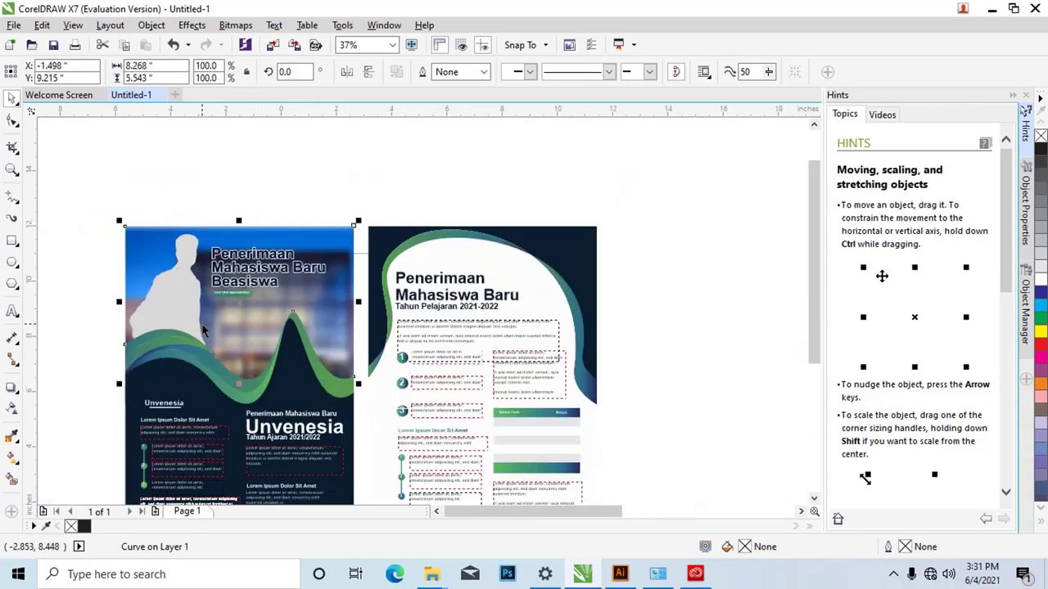
scroll(273, 292, "down", 1)
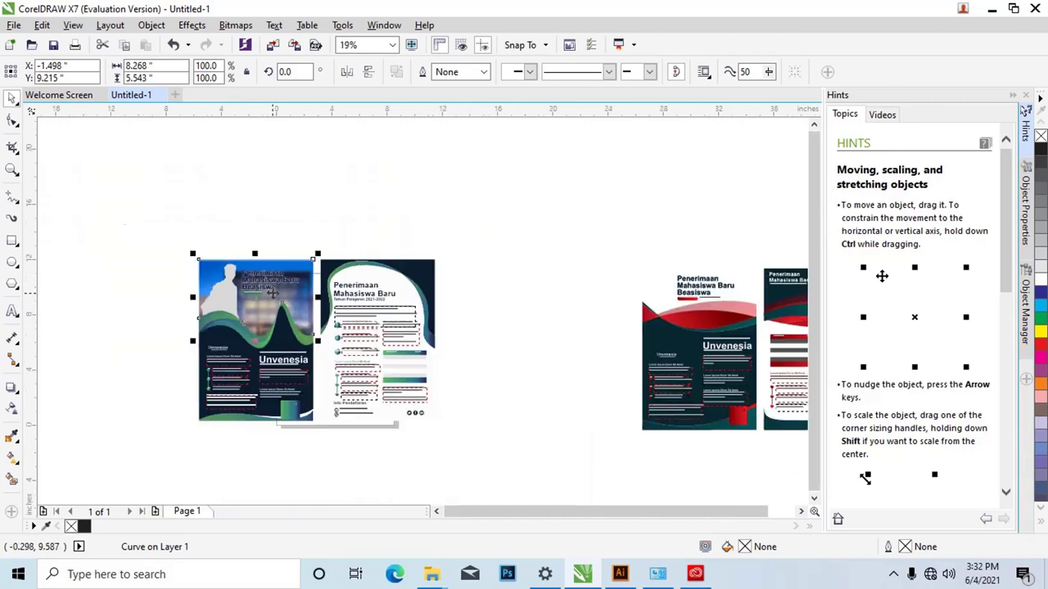
key("z")
left_click_drag(180, 298, 545, 456)
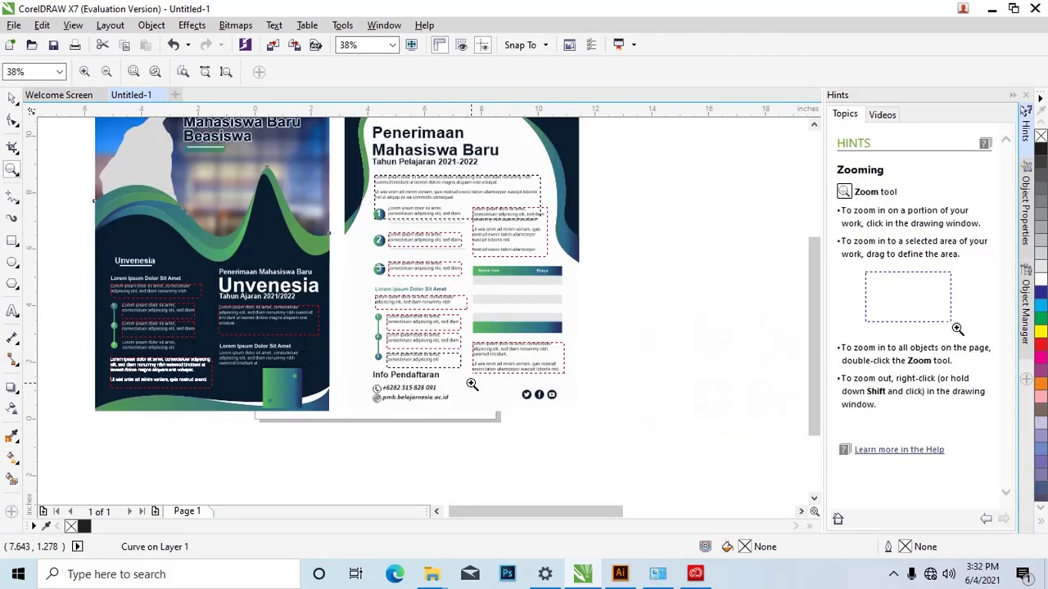
scroll(370, 389, "up", 1)
scroll(370, 377, "down", 2)
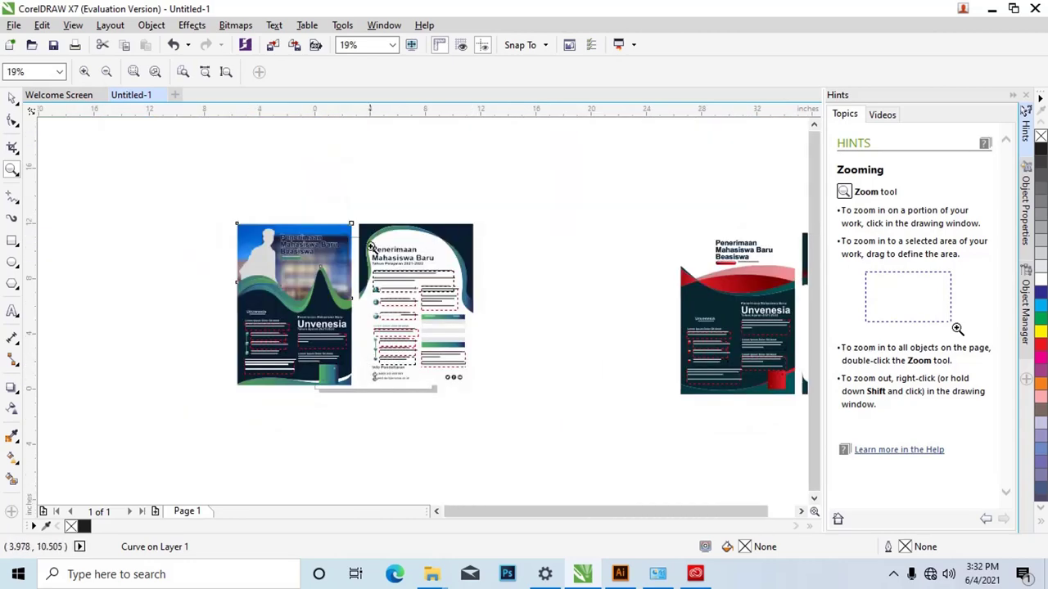
scroll(363, 230, "up", 3)
scroll(356, 229, "down", 1)
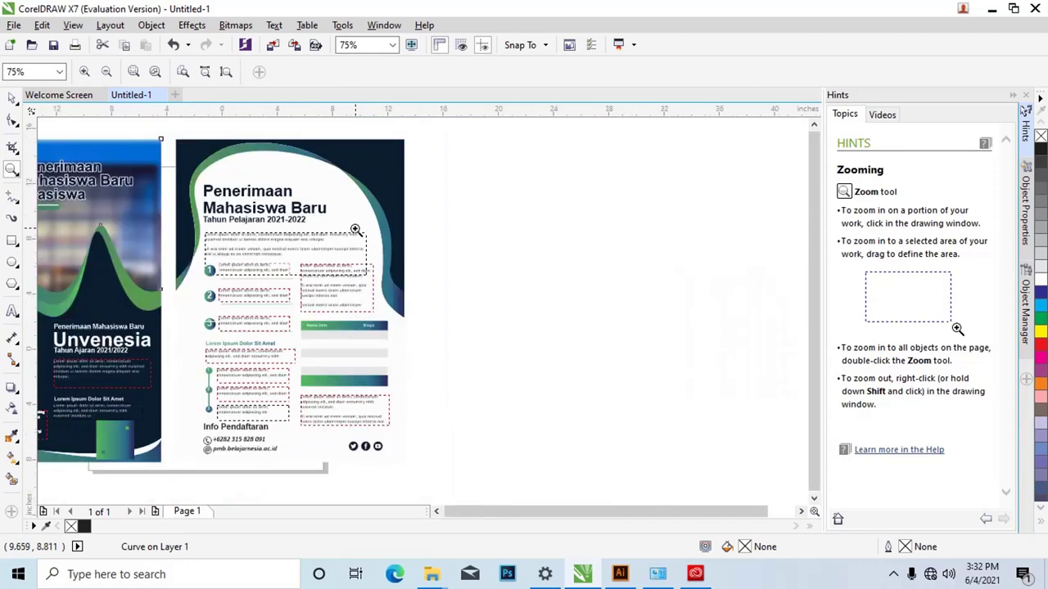
scroll(387, 397, "down", 2)
left_click_drag(483, 511, 543, 500)
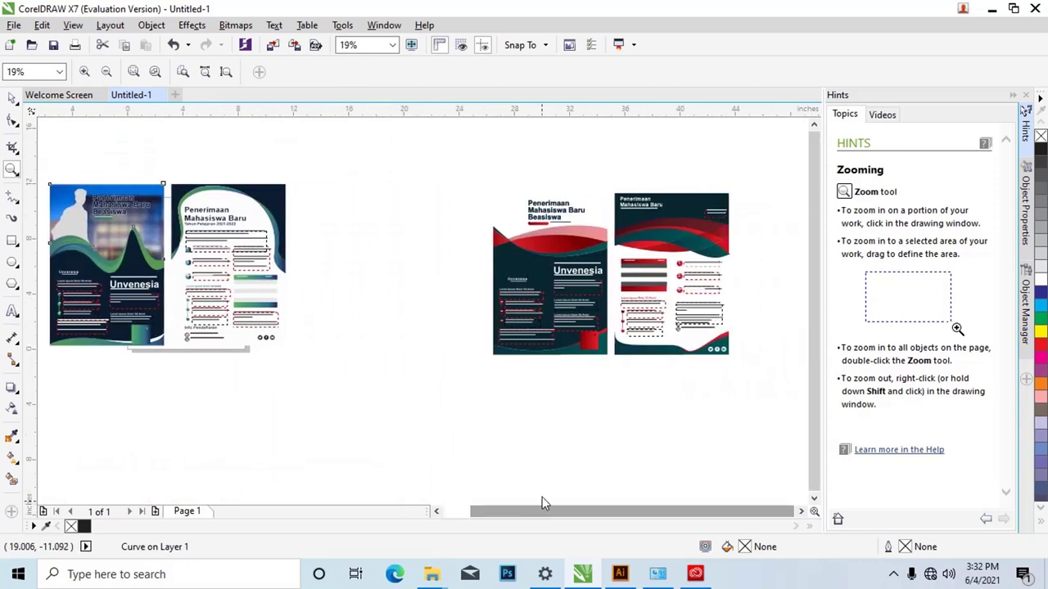
left_click_drag(459, 149, 811, 424)
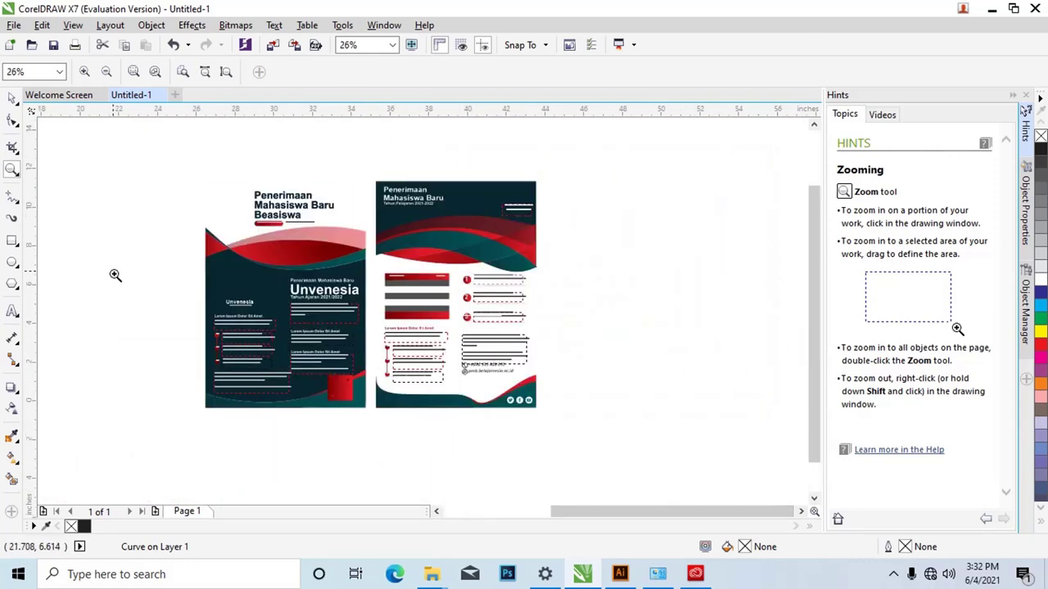
left_click(11, 97)
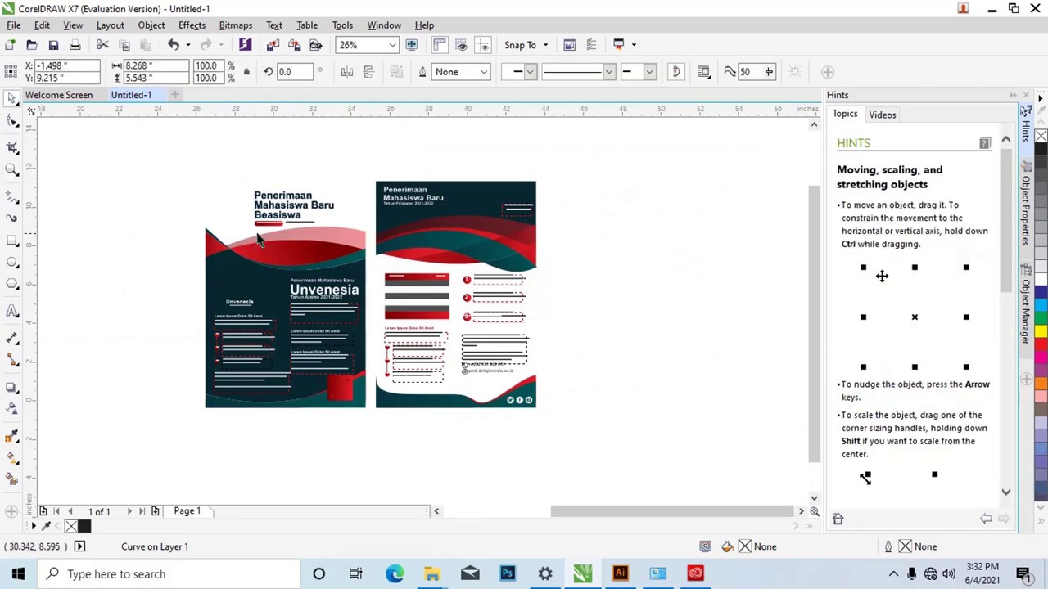
Step: Copy the silhouette, blurred photo and unfilled background shape together from the green front cover onto the red brochure's front cover
left_click_drag(592, 510, 423, 495)
left_click(394, 203)
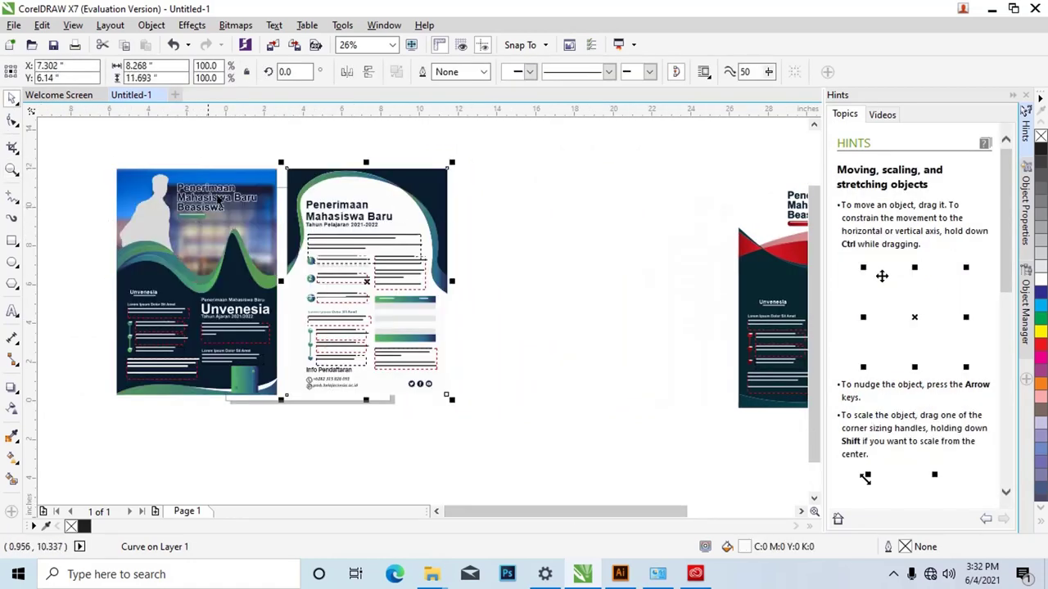
left_click(146, 163)
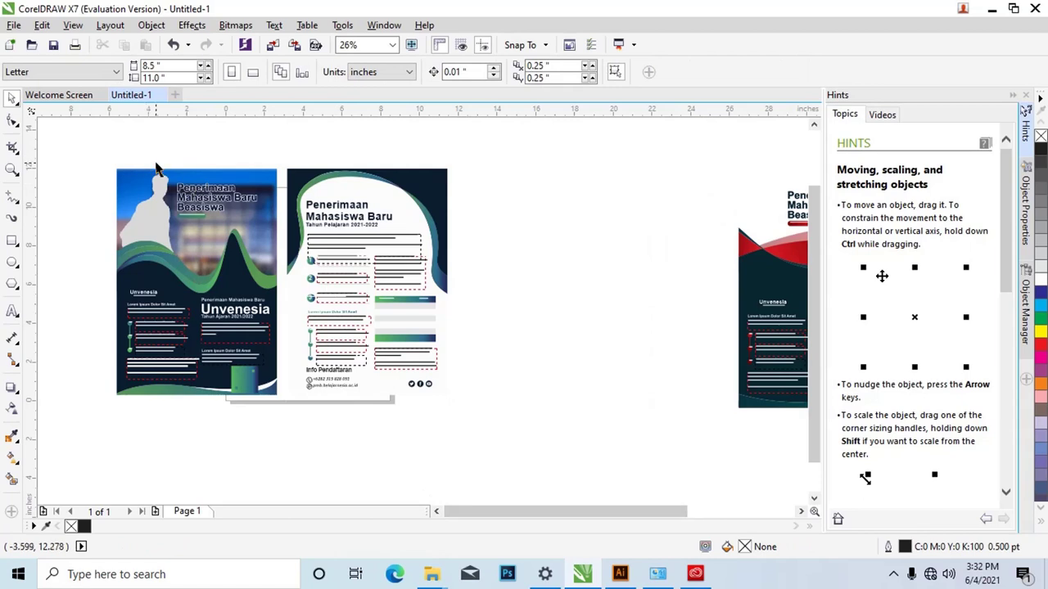
left_click(150, 214)
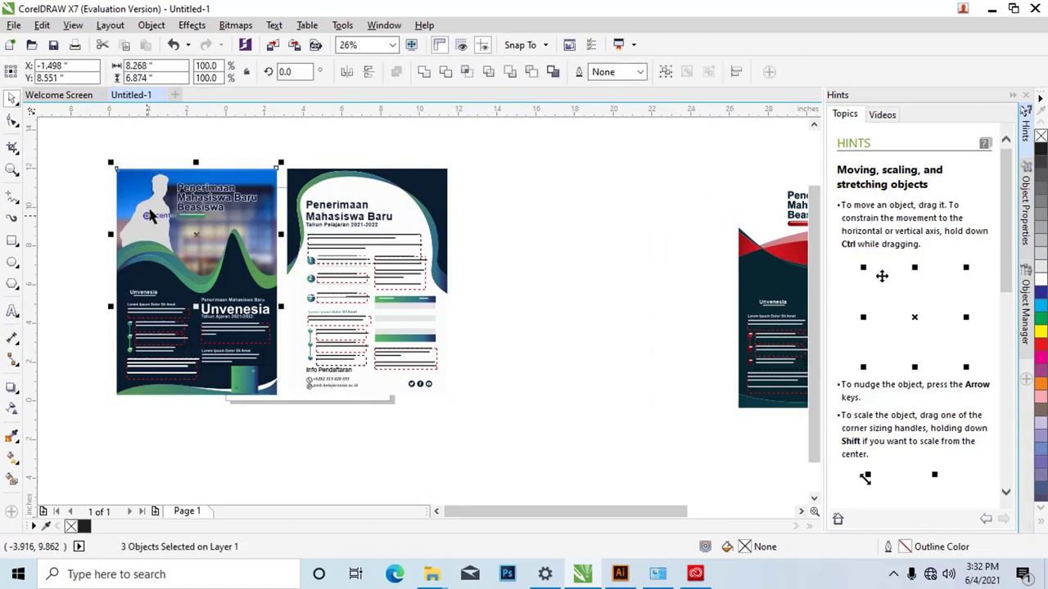
left_click_drag(149, 214, 769, 215)
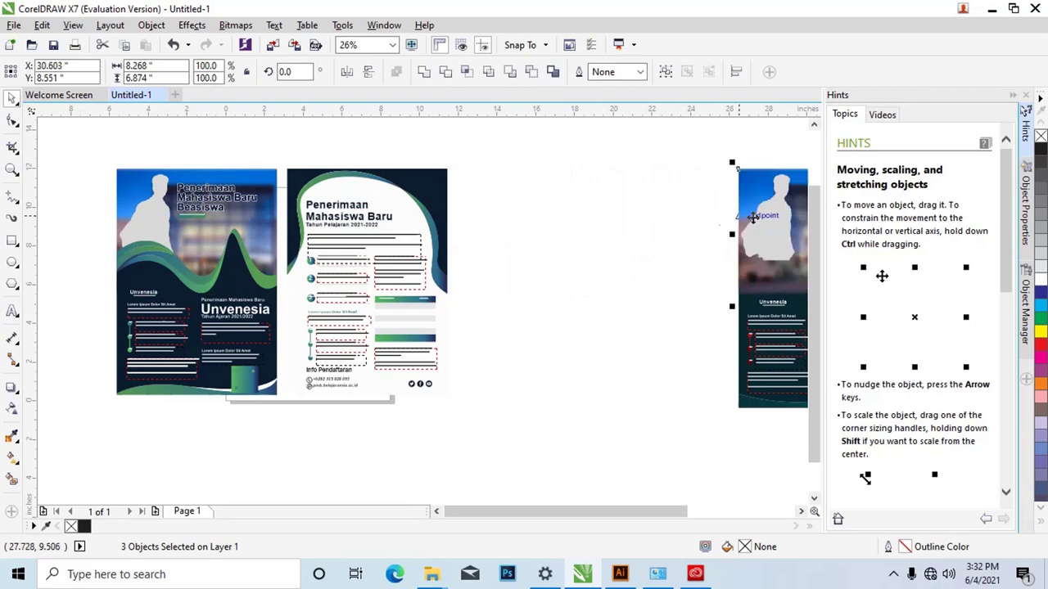
Step: Send the grouped red brochure artwork to the back of the page
scroll(571, 193, "down", 2)
right_click(707, 209)
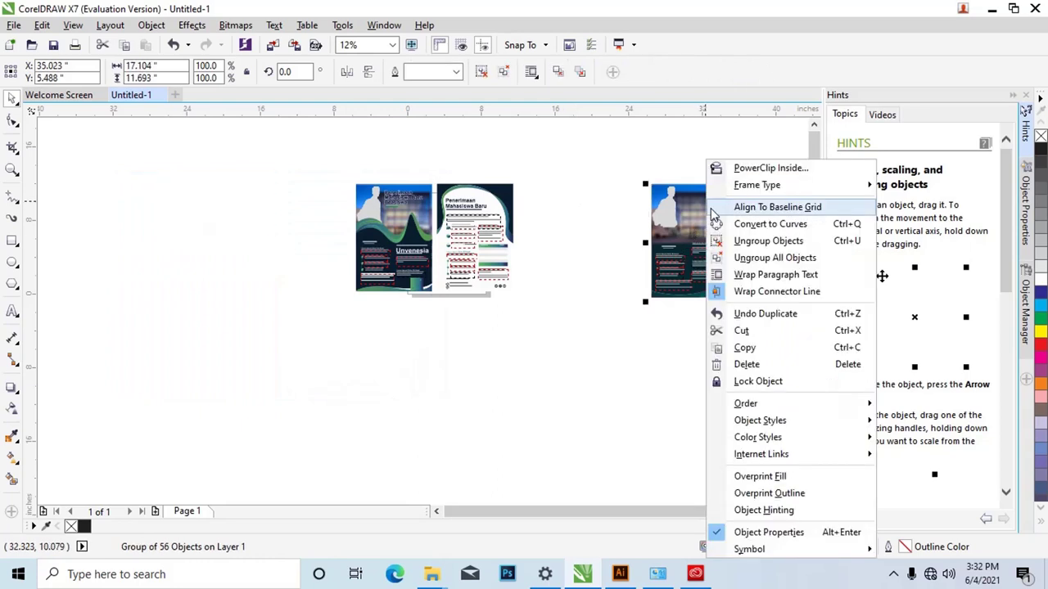
mouse_move(861, 407)
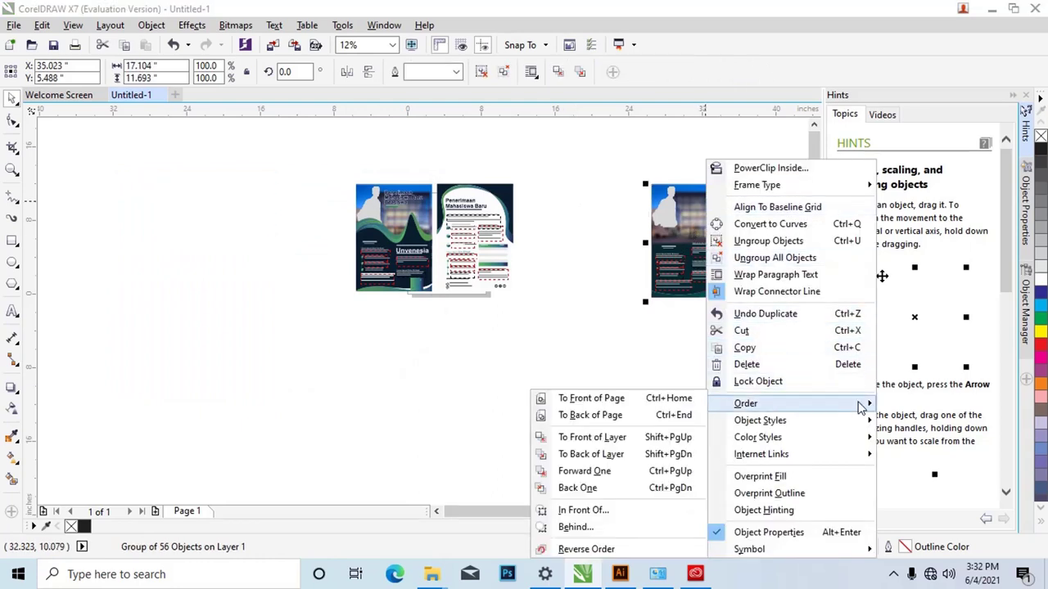
left_click(658, 415)
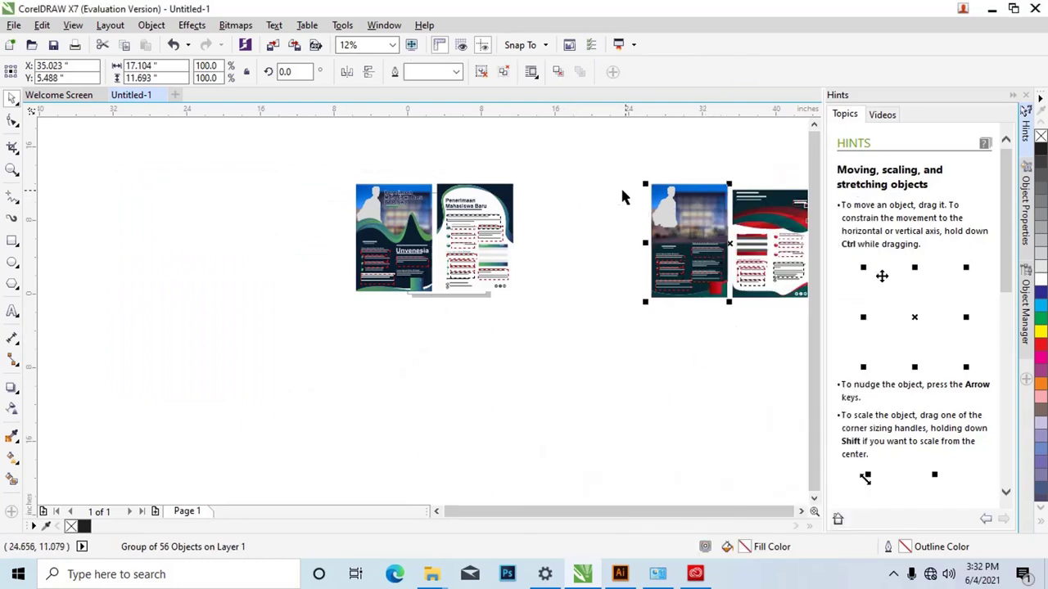
key("z")
left_click_drag(608, 169, 730, 327)
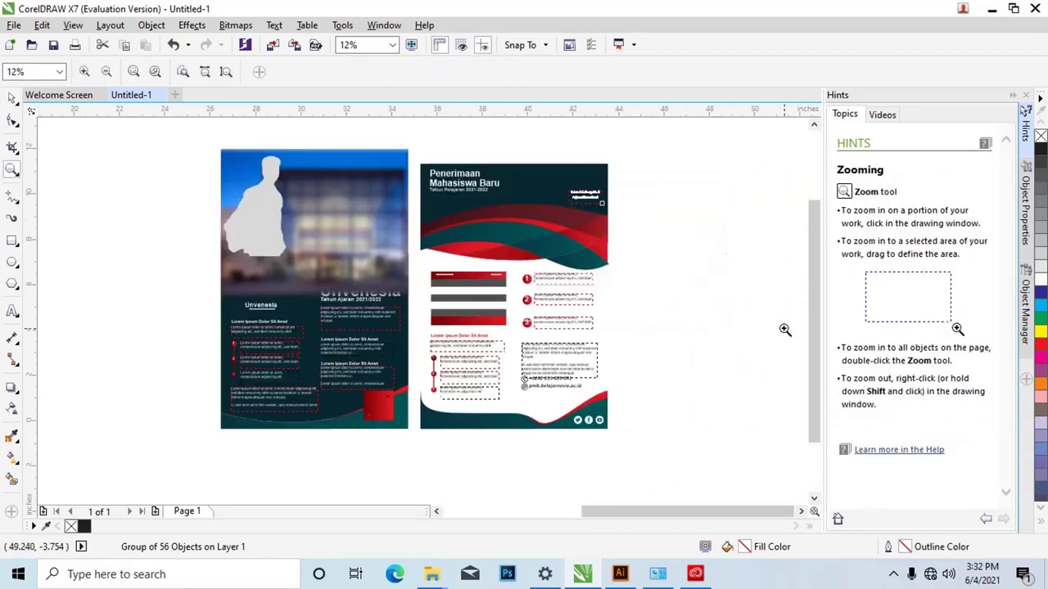
left_click(12, 97)
left_click(158, 185)
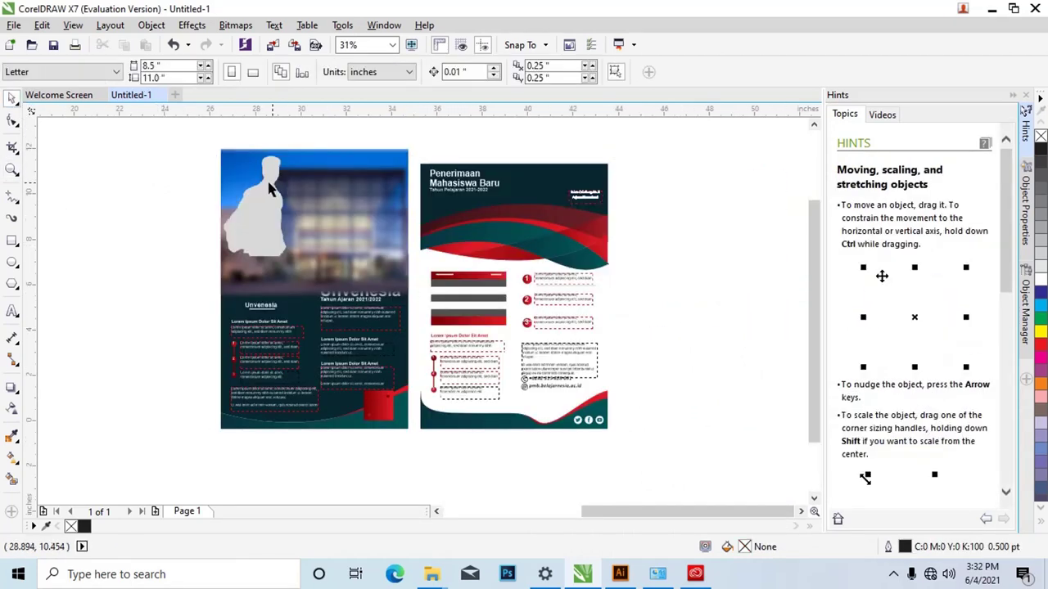
left_click(268, 190)
left_click(366, 171, "shift")
left_click_drag(366, 171, 284, 172)
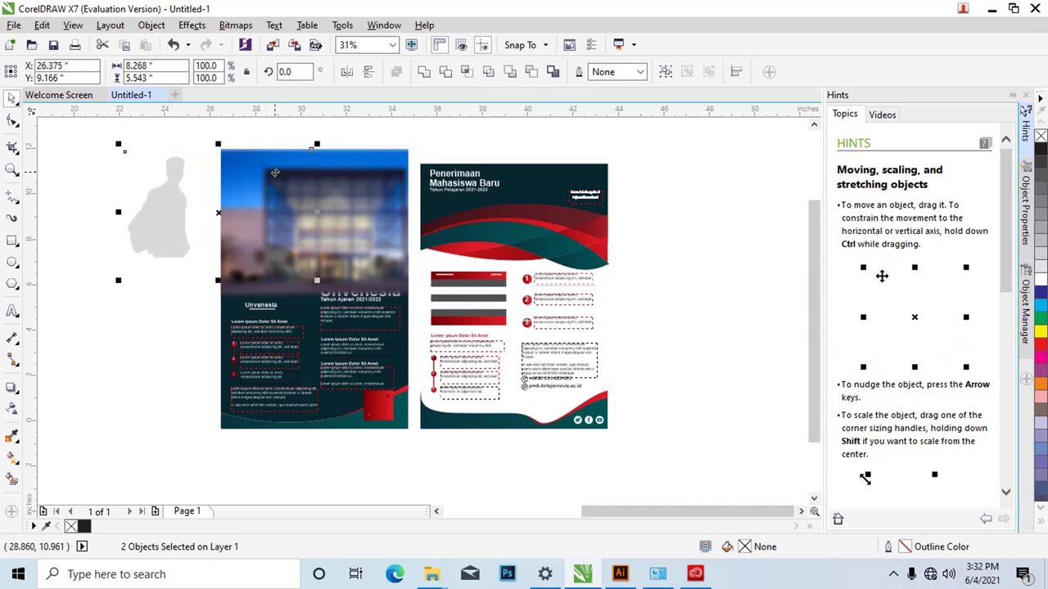
key("ctrl+z")
Step: Pull the copied unfilled background shape away from the red front cover and delete it
left_click(386, 135)
left_click_drag(358, 219, 606, 260)
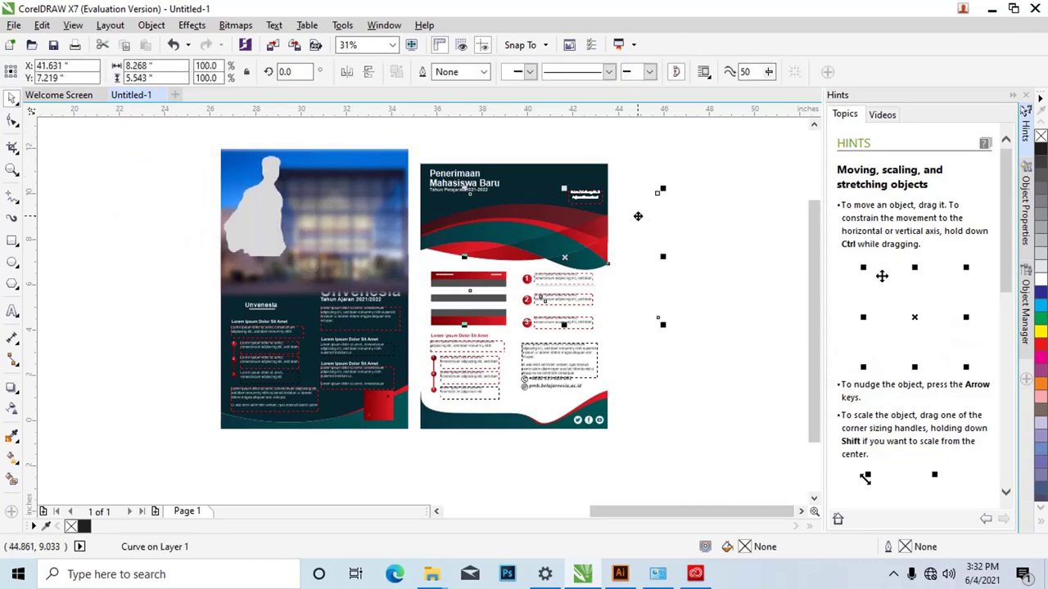
key("Escape")
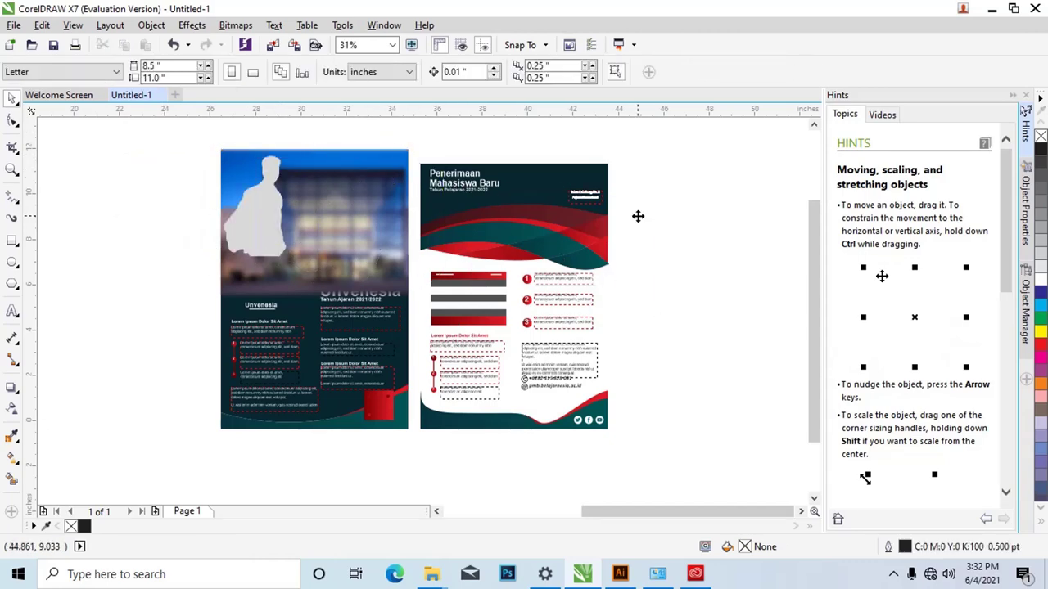
Step: Send the silhouette and blurred photo on the red front cover together to the back of the page
left_click(246, 217)
left_click(344, 203, "shift")
right_click(346, 202)
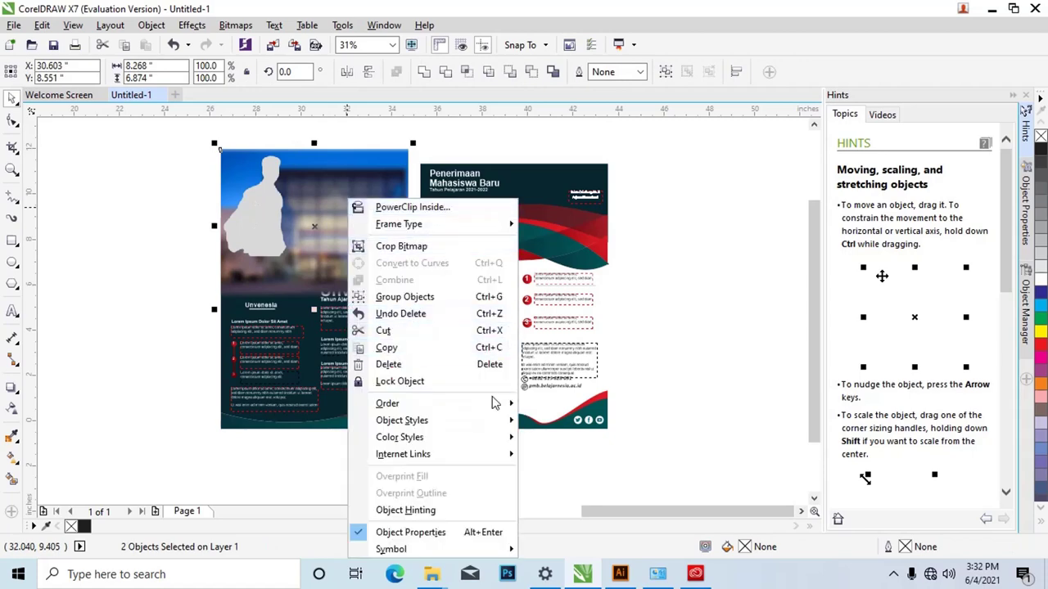
mouse_move(491, 403)
left_click(600, 416)
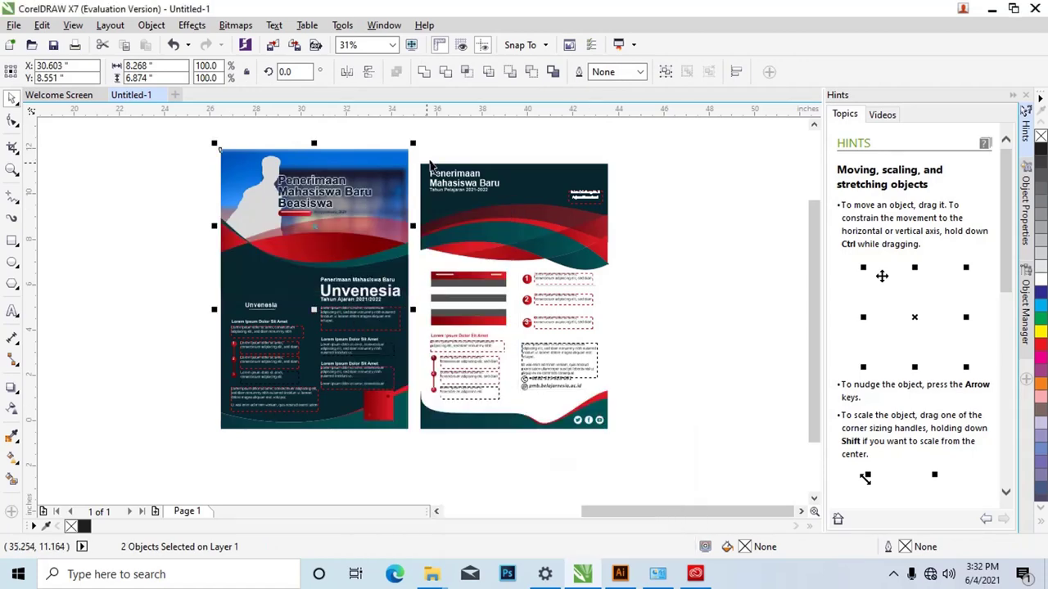
left_click(447, 141)
Step: Align the top edges of the silhouette and blurred photo with the top of the red brochure group
scroll(257, 187, "up", 3)
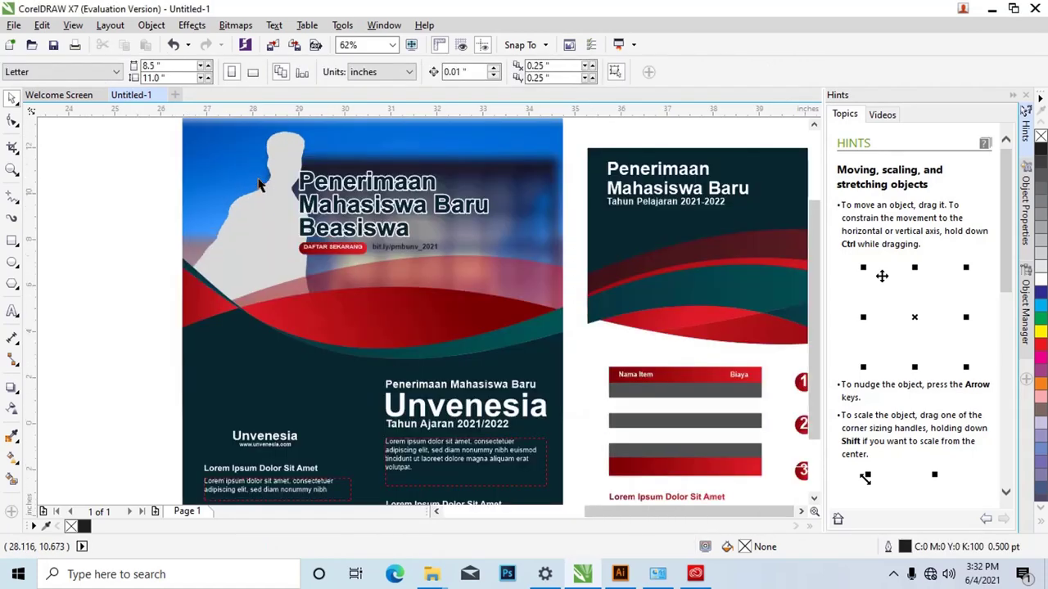
scroll(257, 185, "down", 5)
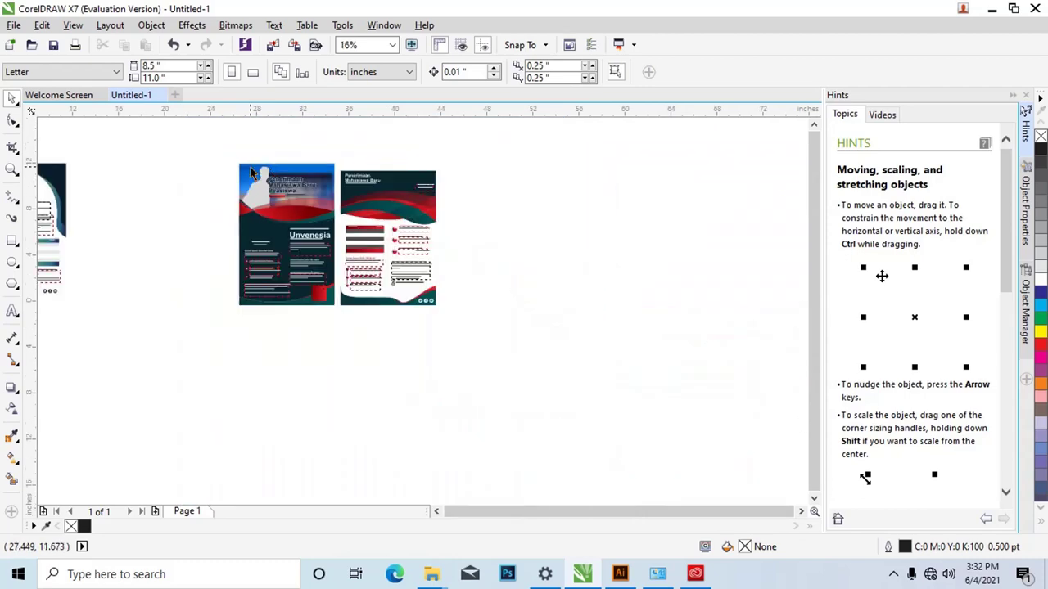
left_click(253, 174)
left_click(323, 179, "shift")
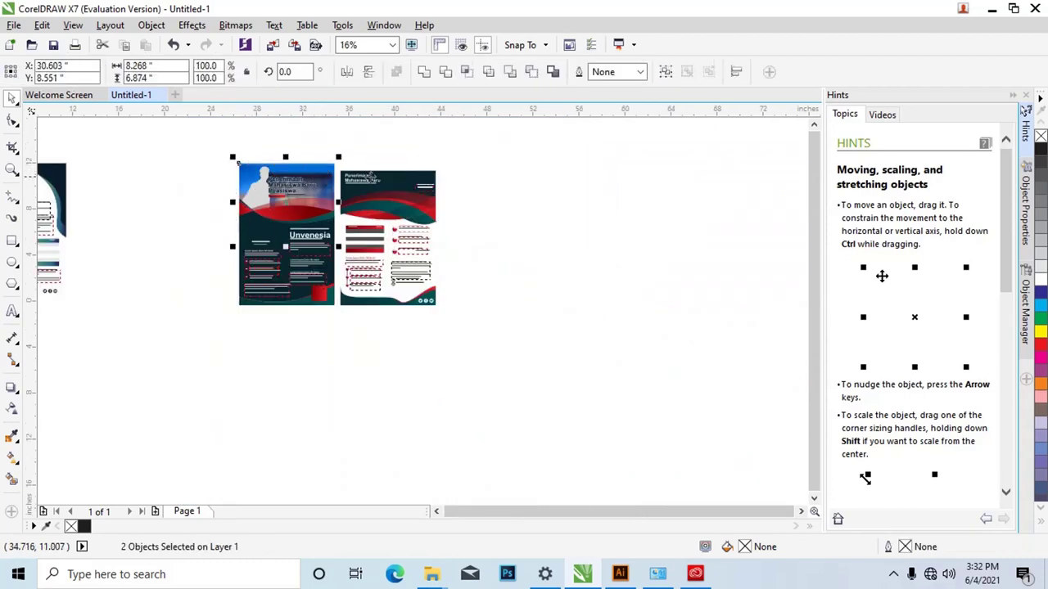
left_click(395, 178, "shift")
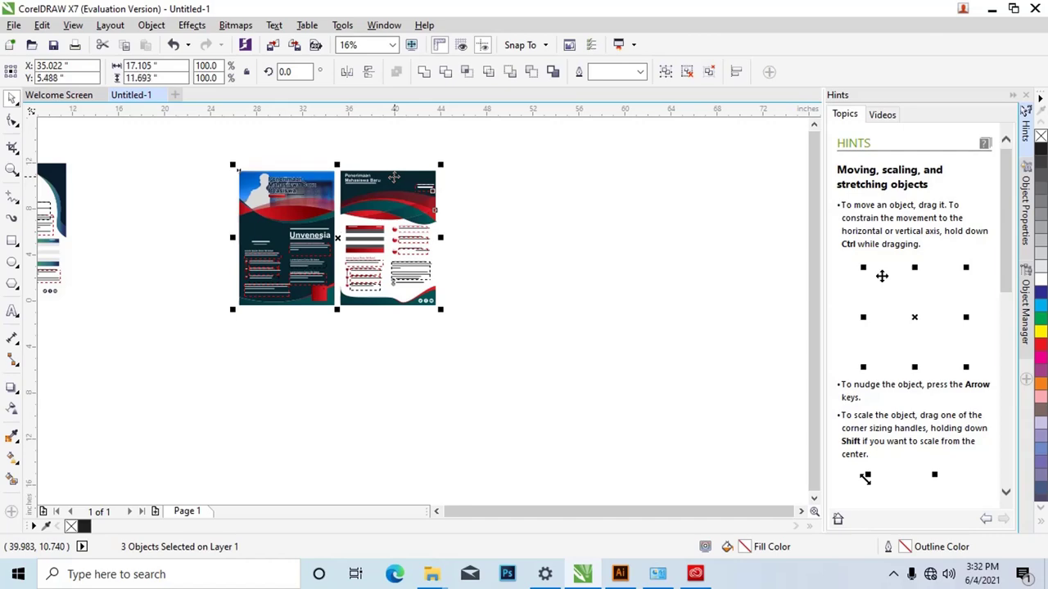
left_click(369, 143)
scroll(261, 193, "up", 3)
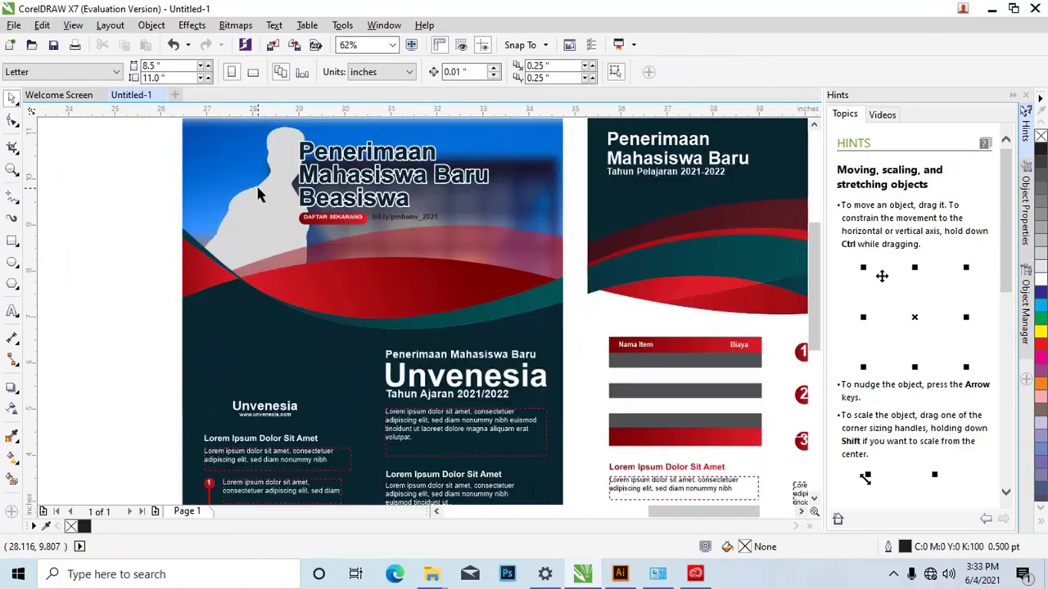
scroll(260, 193, "down", 3)
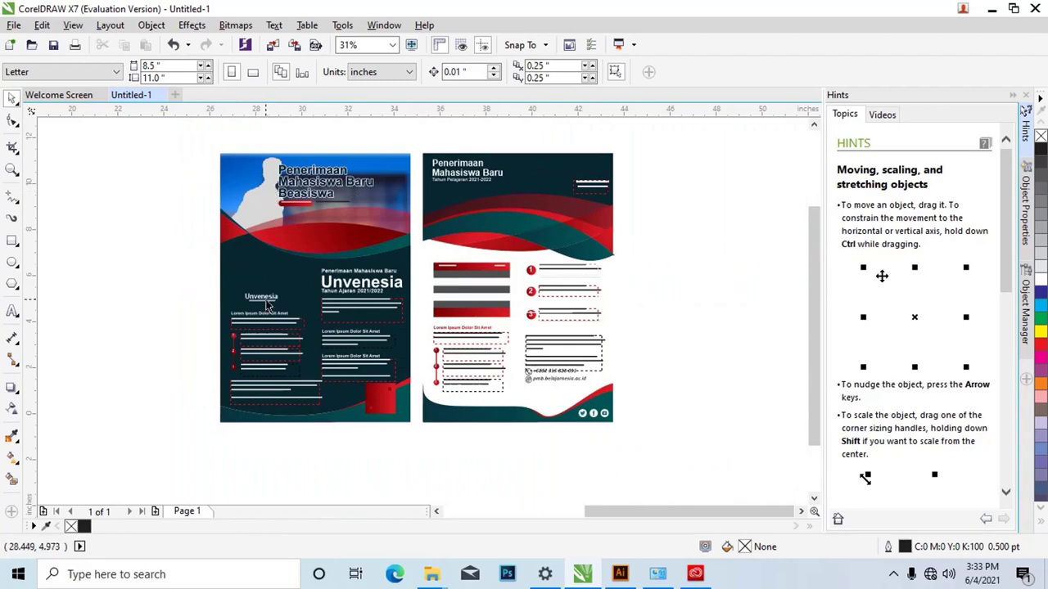
scroll(270, 304, "up", 1)
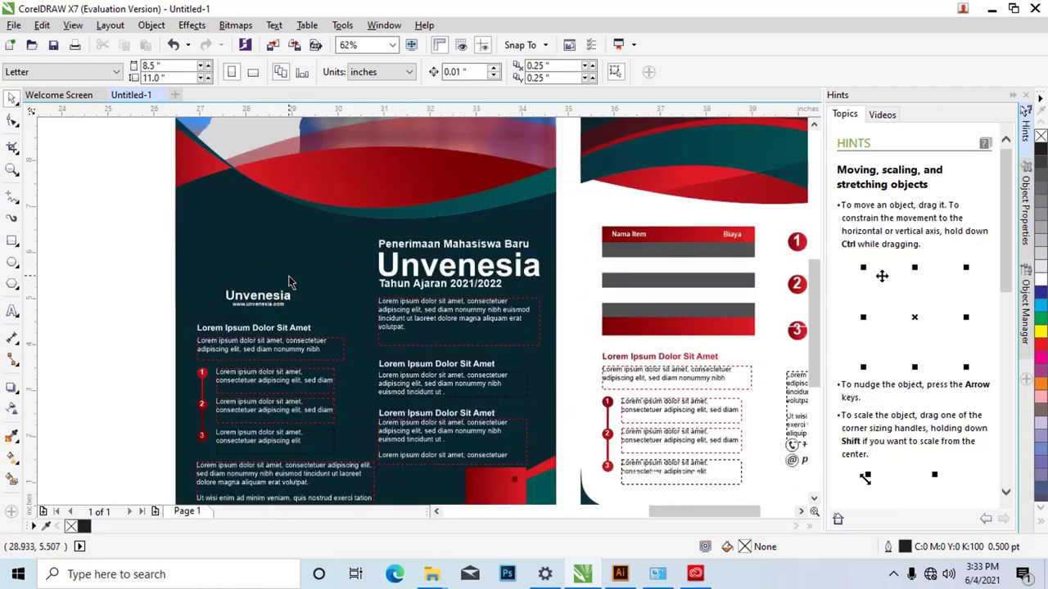
Step: Switch to the file manager's CorelDRAW brochure collection and open the Brosur Mahasiswa Baru 3 CorelDraw folder
key("alt+Tab")
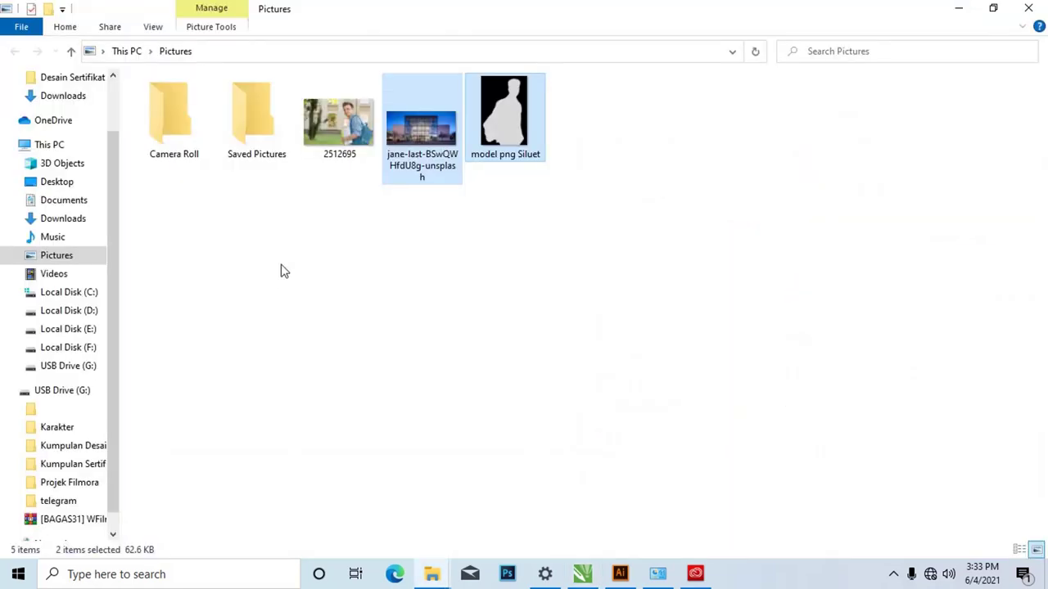
key("alt+Tab")
key("alt+Tab")
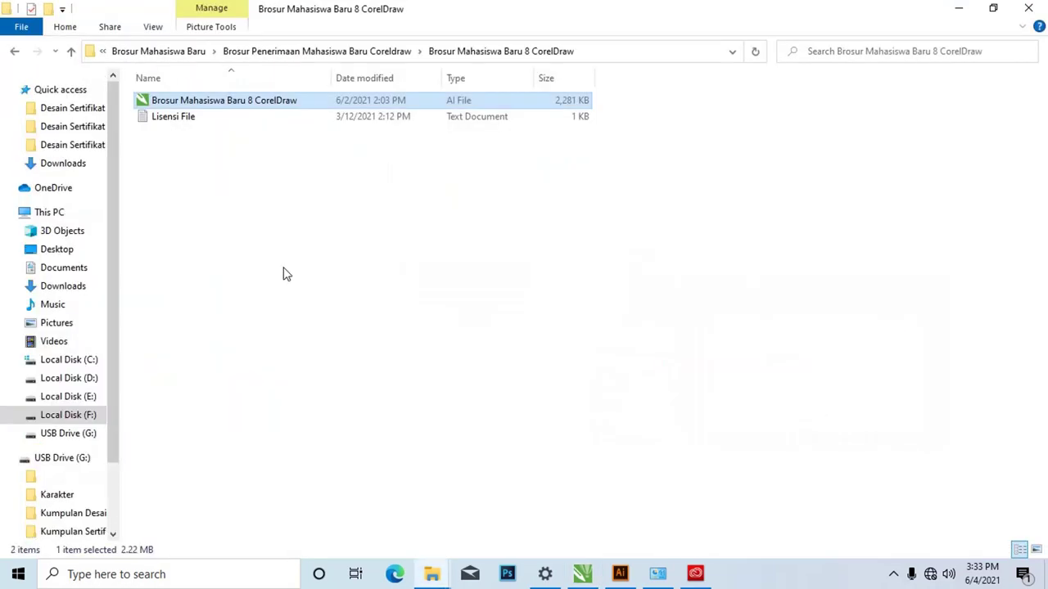
key("alt+Up")
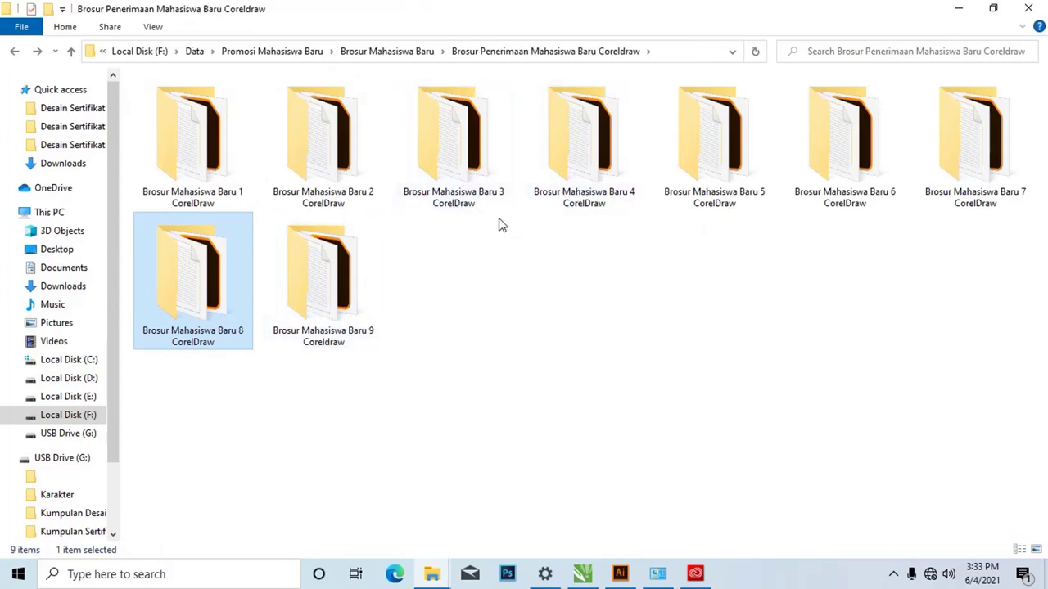
double_click(472, 160)
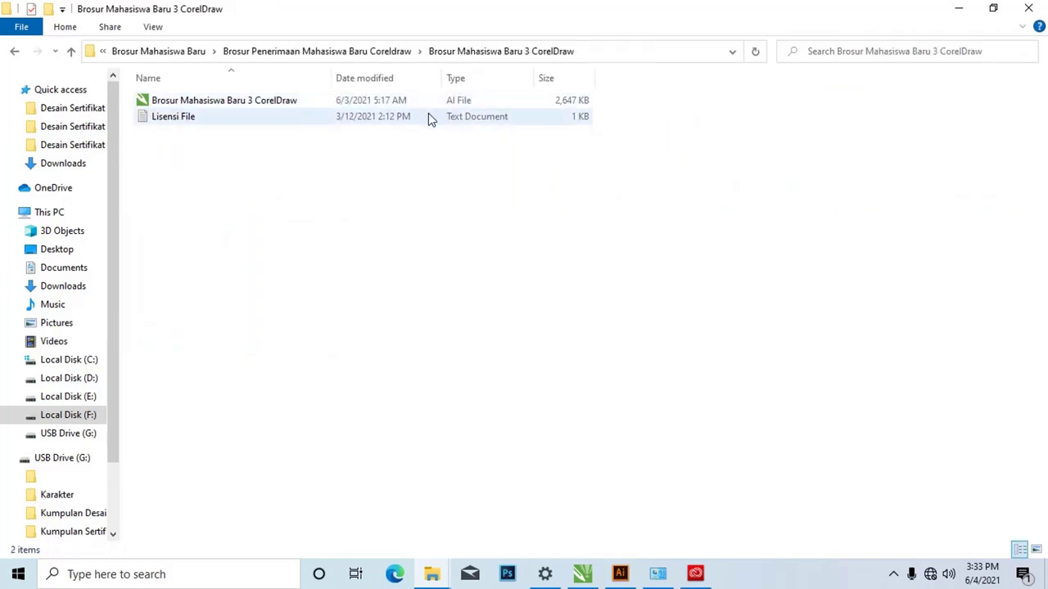
Step: Open the Brosur Mahasiswa Baru 3 CorelDraw AI file in Adobe Illustrator CC 2018
left_click(206, 100)
right_click(207, 100)
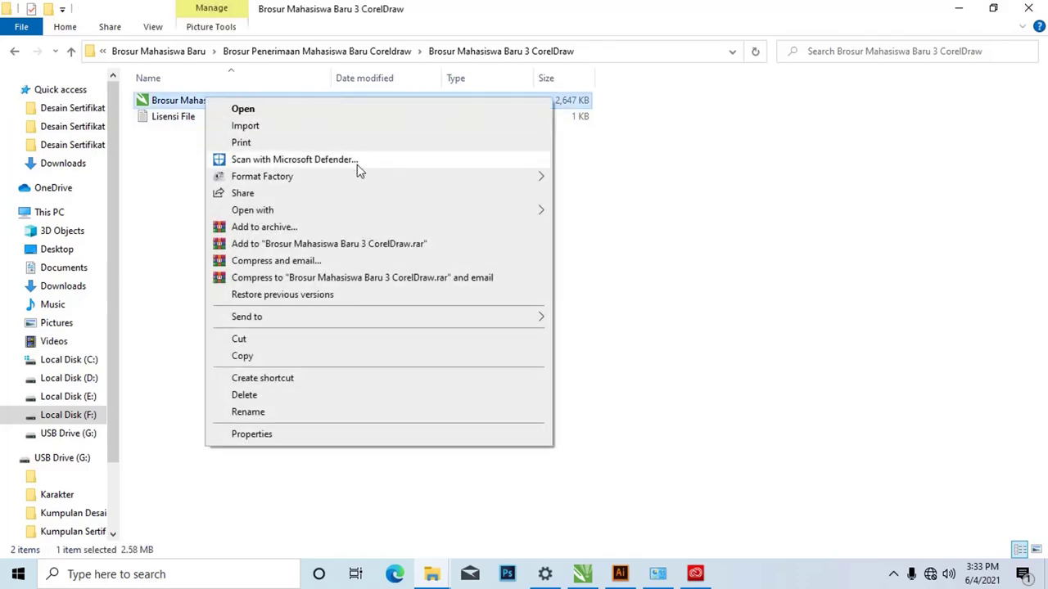
mouse_move(428, 210)
left_click(564, 213)
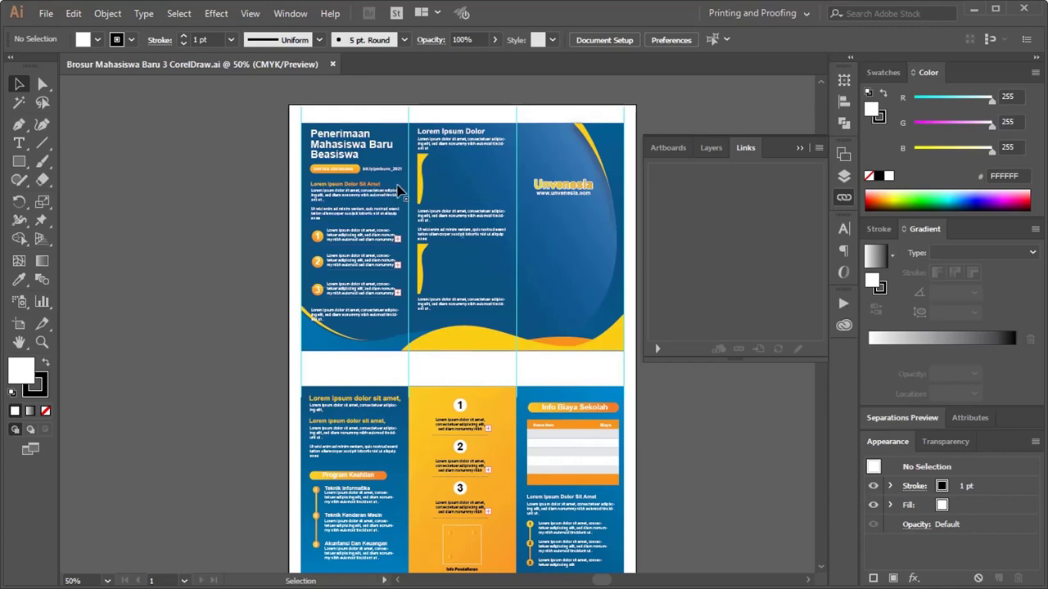
Step: Return to the brochure collection and open the AI file from the Brosur Mahasiswa Baru 6 CorelDraw folder in Adobe Illustrator CC 2018
key("alt+Tab")
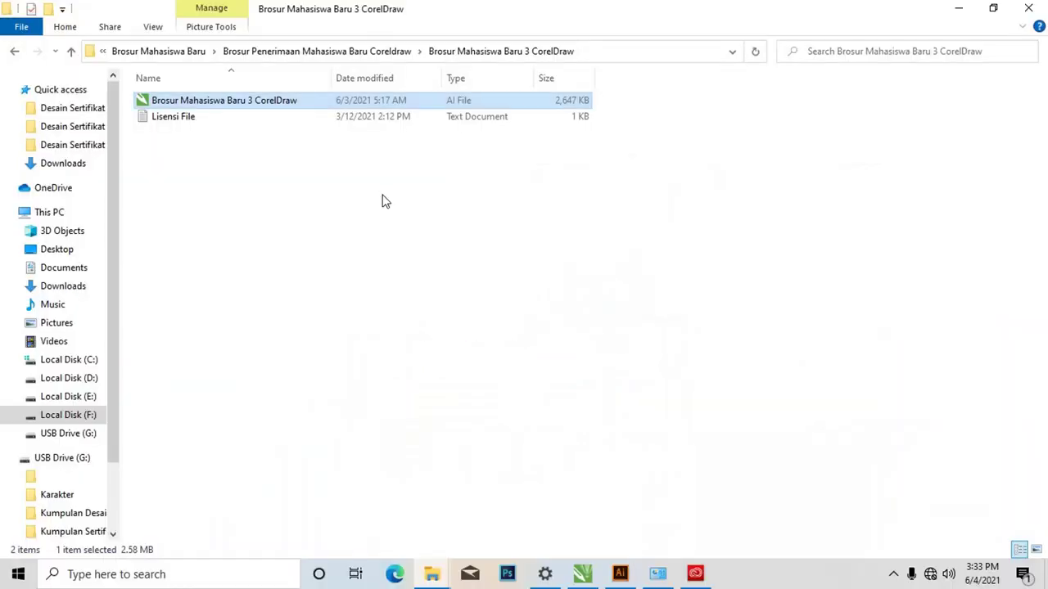
key("alt+Up")
left_click(582, 169)
left_click(369, 270)
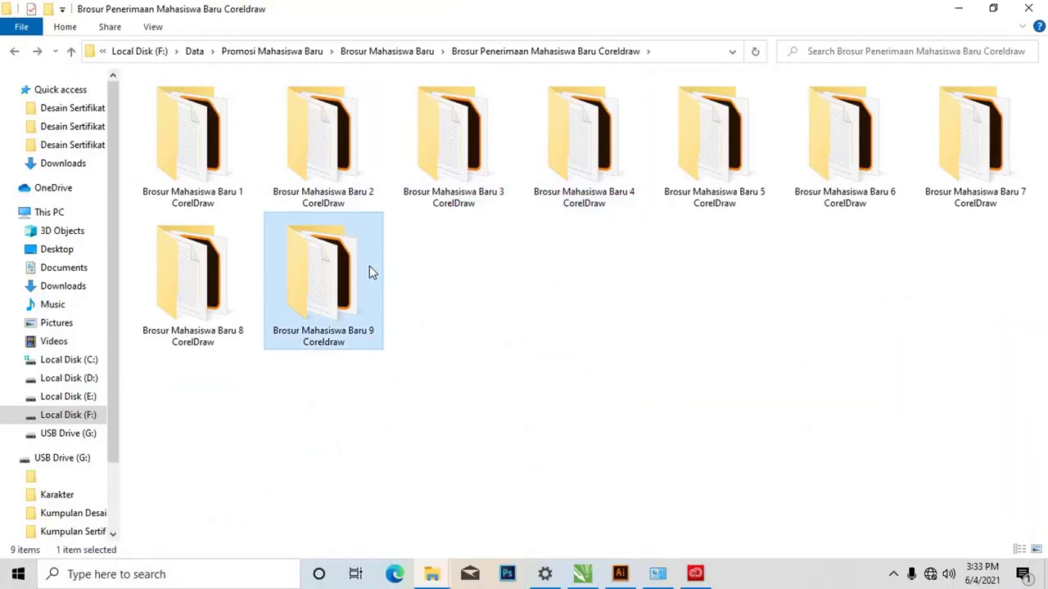
double_click(856, 169)
left_click(255, 102)
right_click(255, 101)
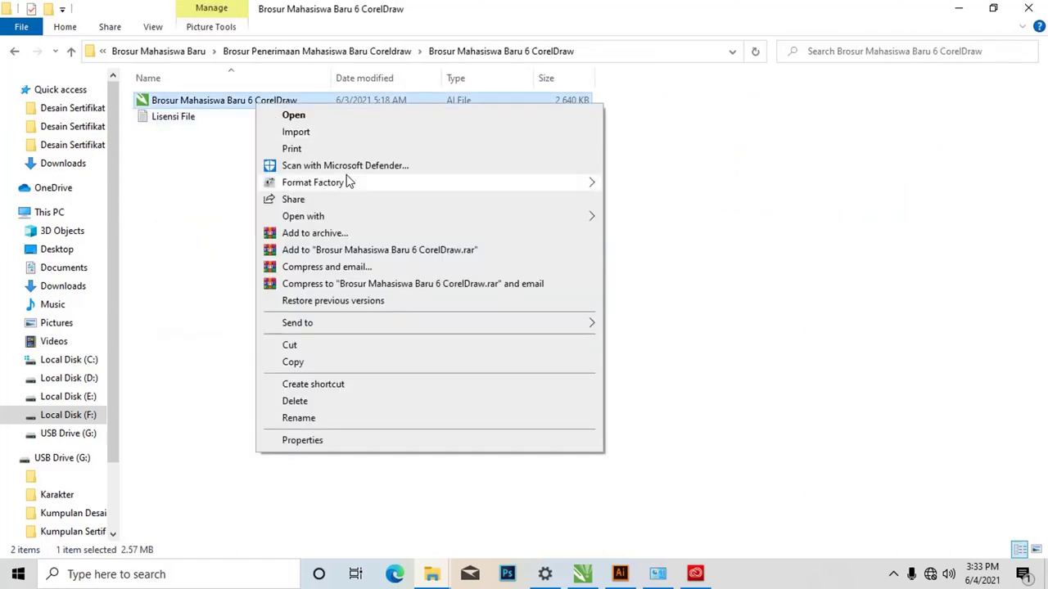
mouse_move(437, 218)
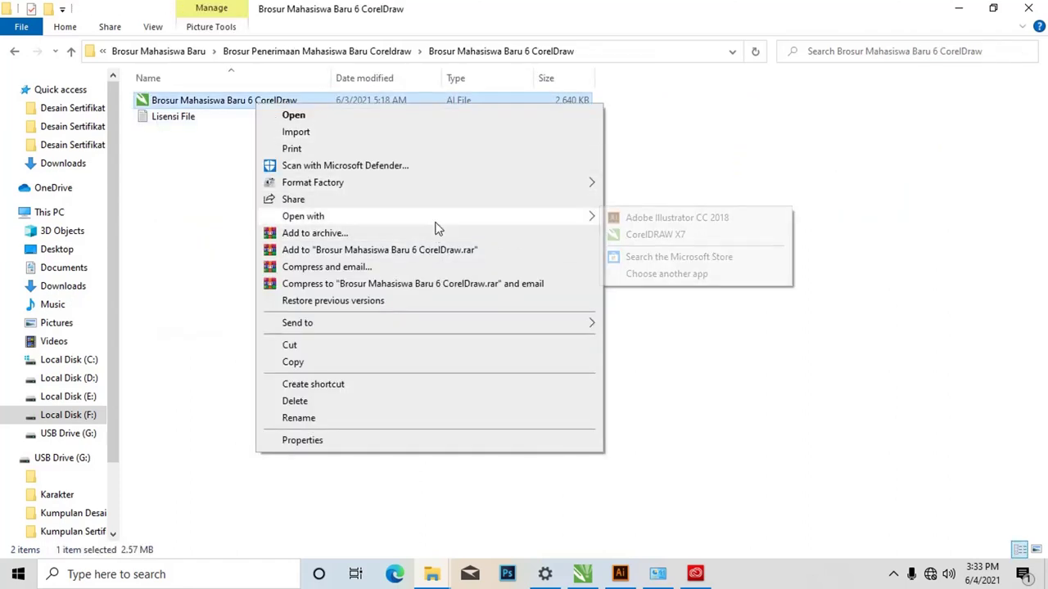
left_click(628, 220)
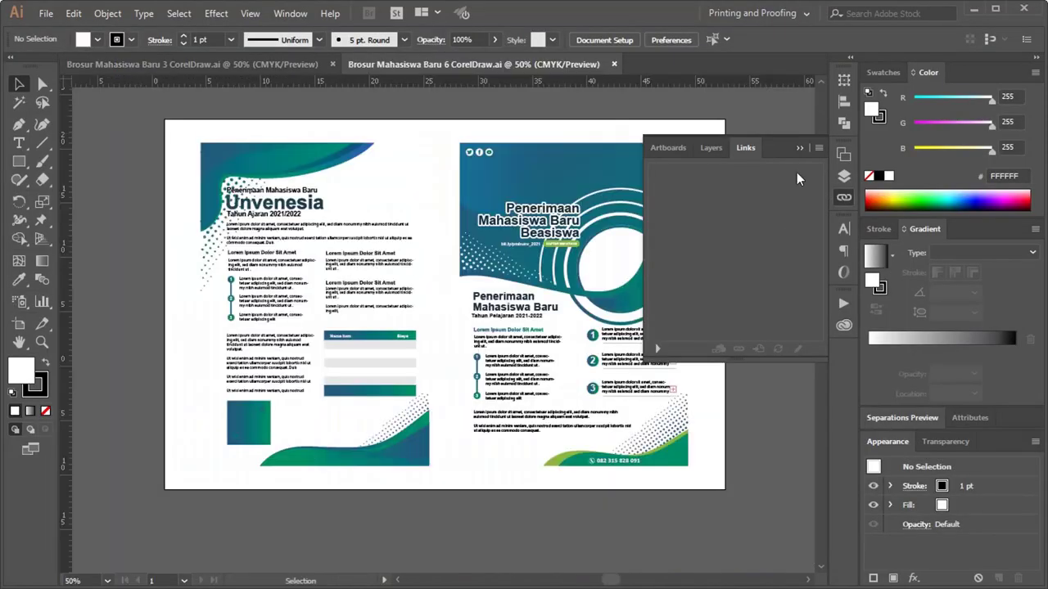
Step: Examine both pages of the Brosur Mahasiswa Baru 6 template and its Artboards list, with the Links list closed
left_click(800, 150)
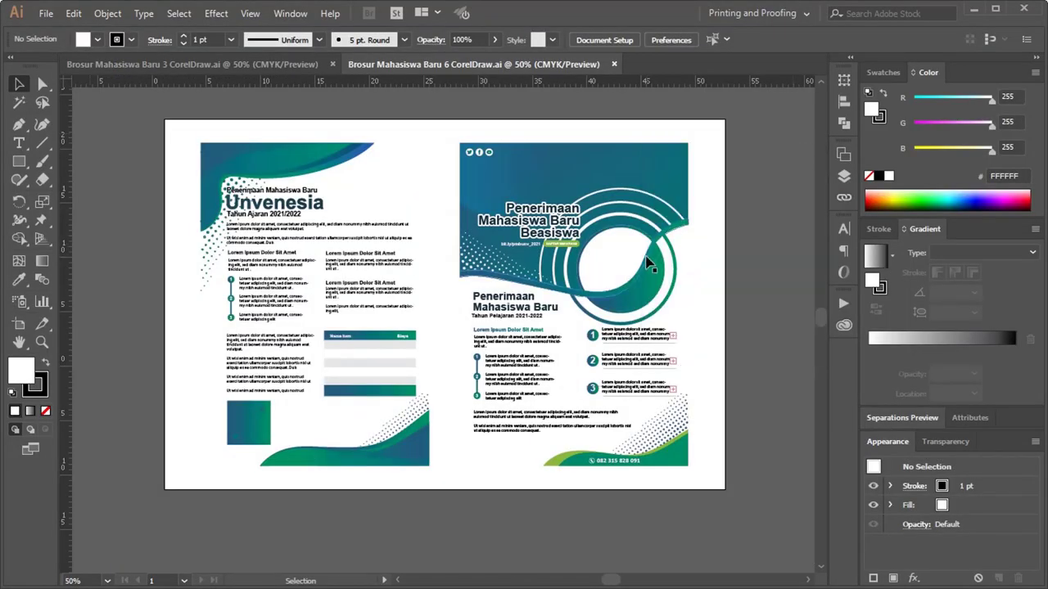
key("z")
left_click(763, 455)
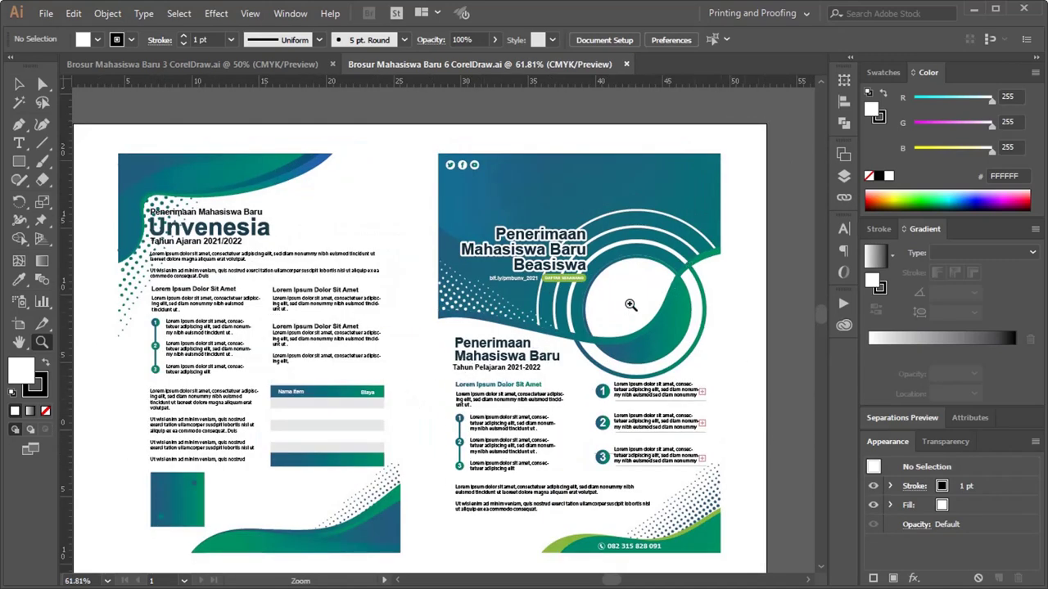
scroll(430, 298, "down", 1)
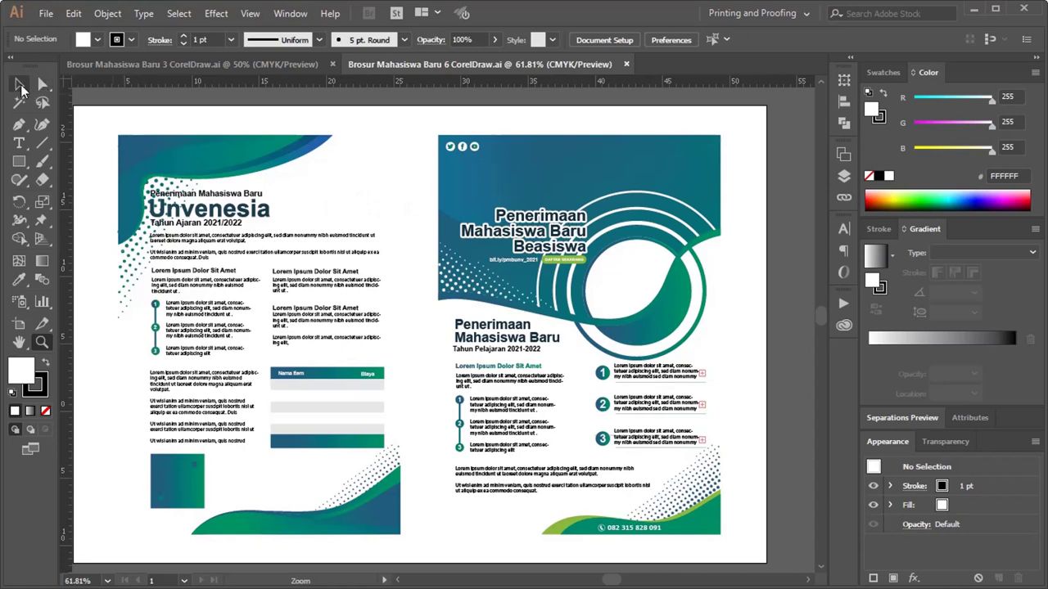
left_click(19, 86)
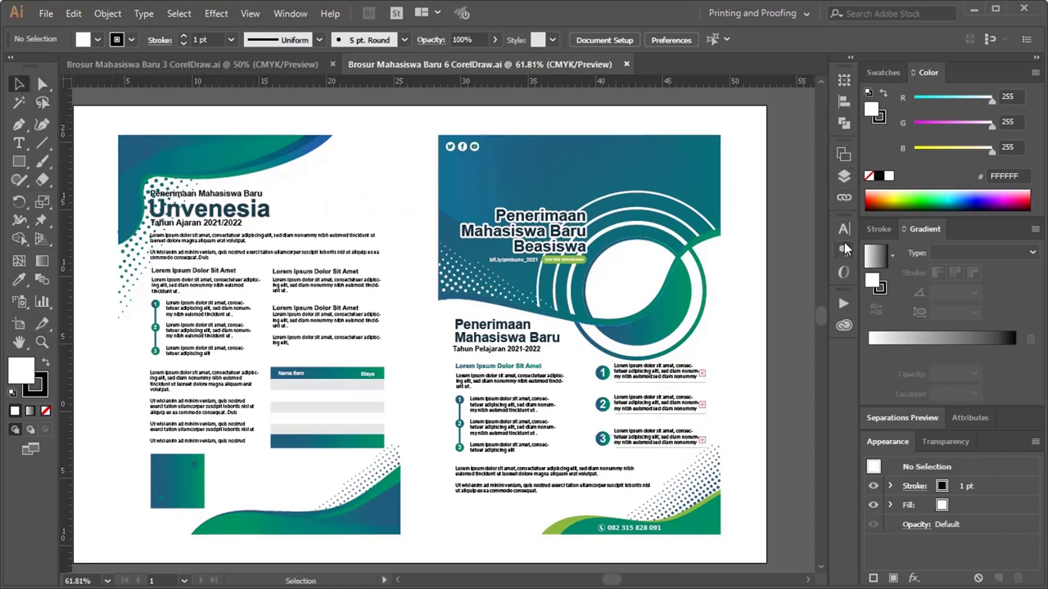
left_click(844, 154)
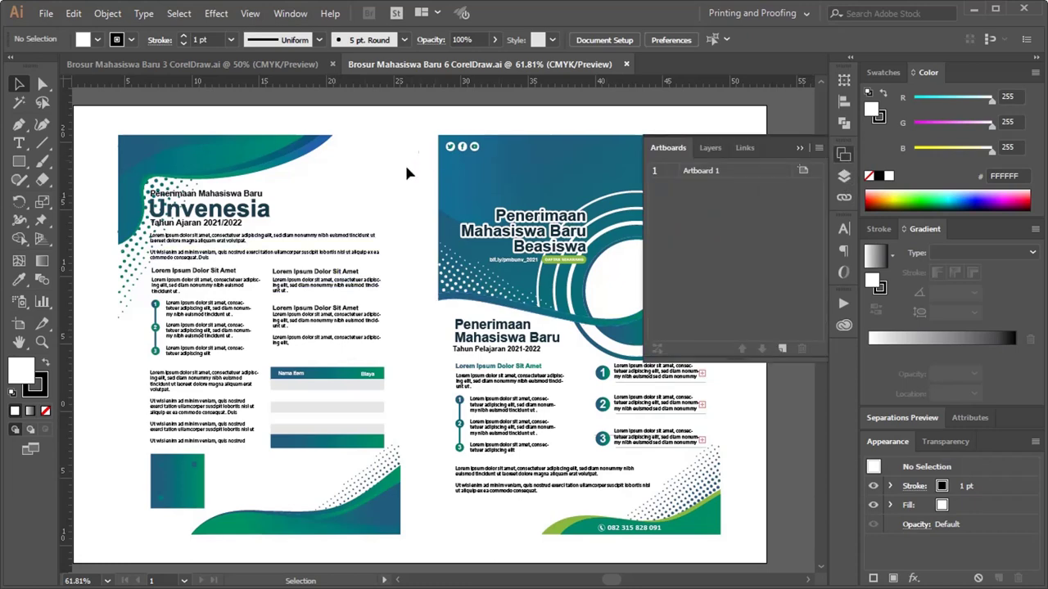
scroll(365, 195, "right", 1)
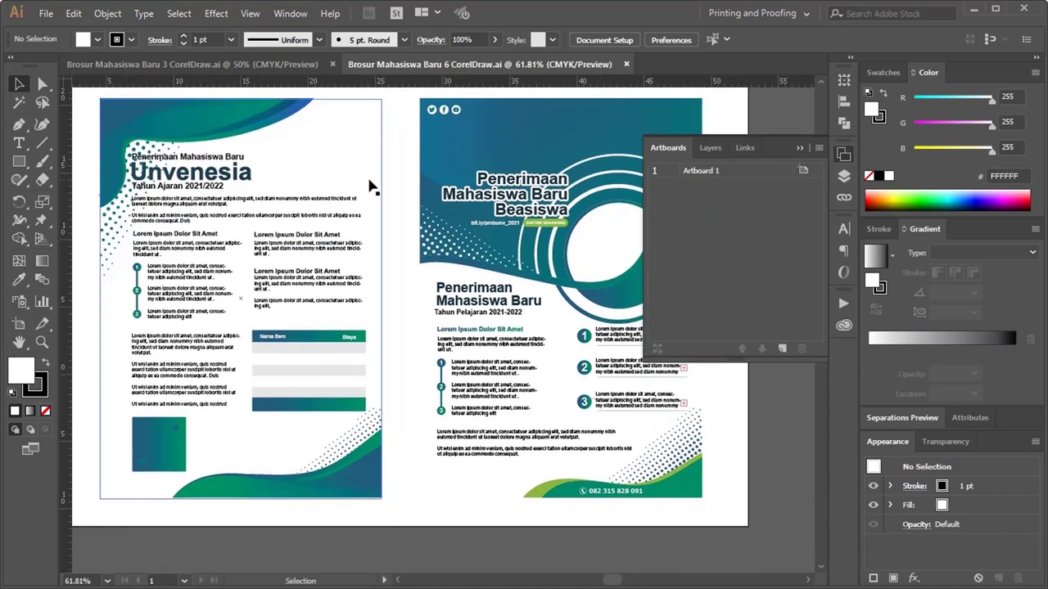
scroll(369, 187, "right", 2)
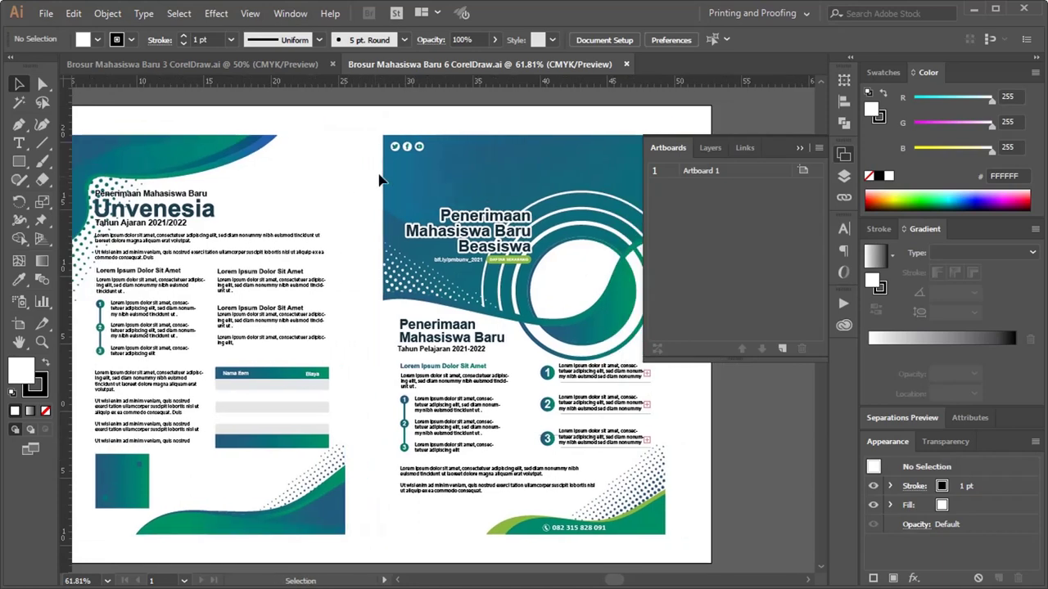
Step: Switch to the file manager and open Brosur Mahasiswa Baru 6 CorelDraw in CorelDRAW X7, accepting the PANOSE suggested font substitution
key("alt+Tab")
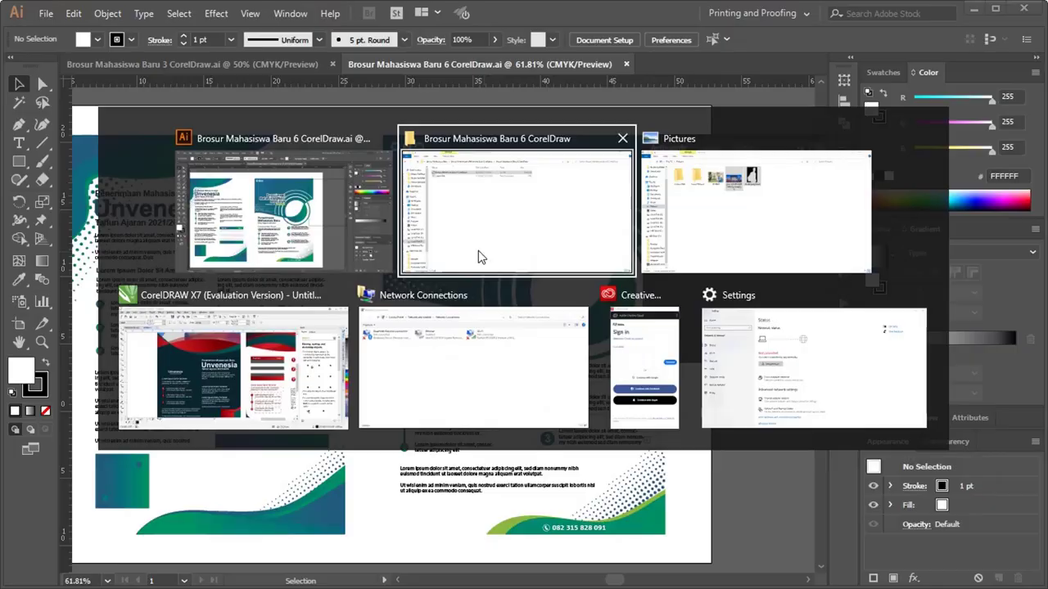
left_click(481, 257)
right_click(254, 104)
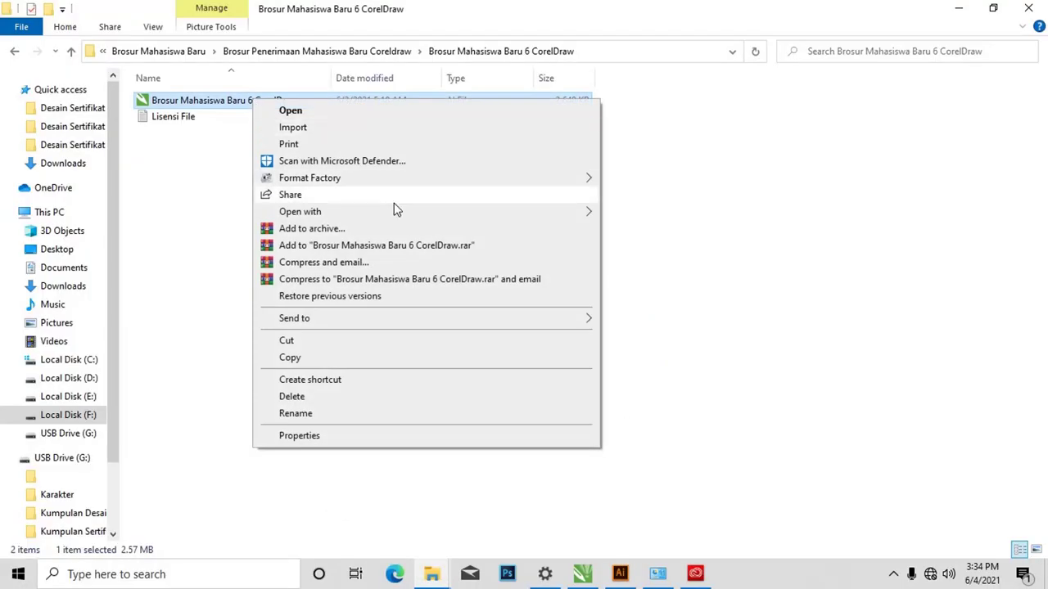
mouse_move(398, 213)
left_click(614, 230)
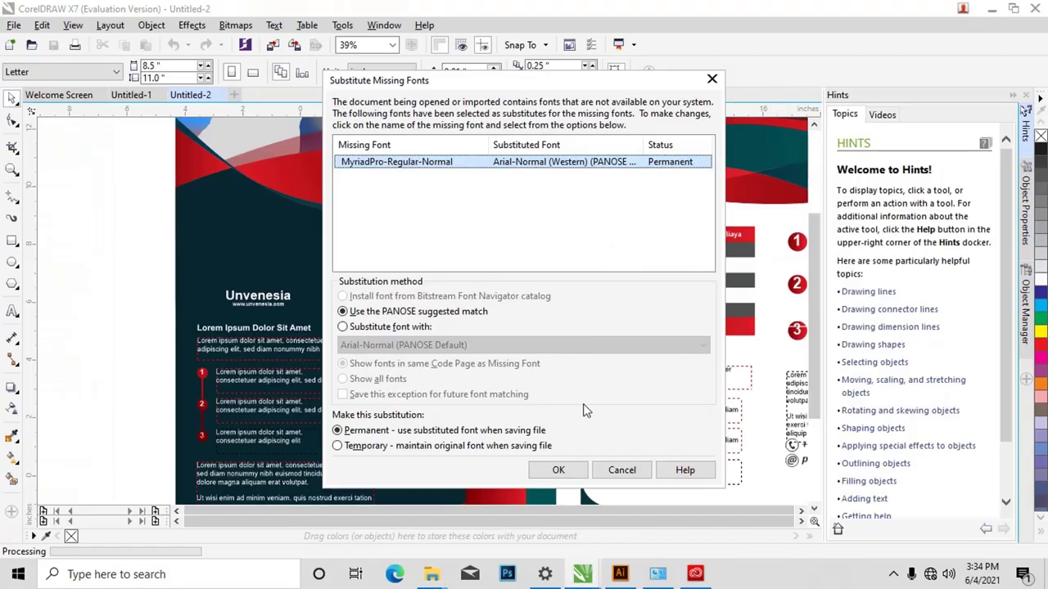
left_click(585, 470)
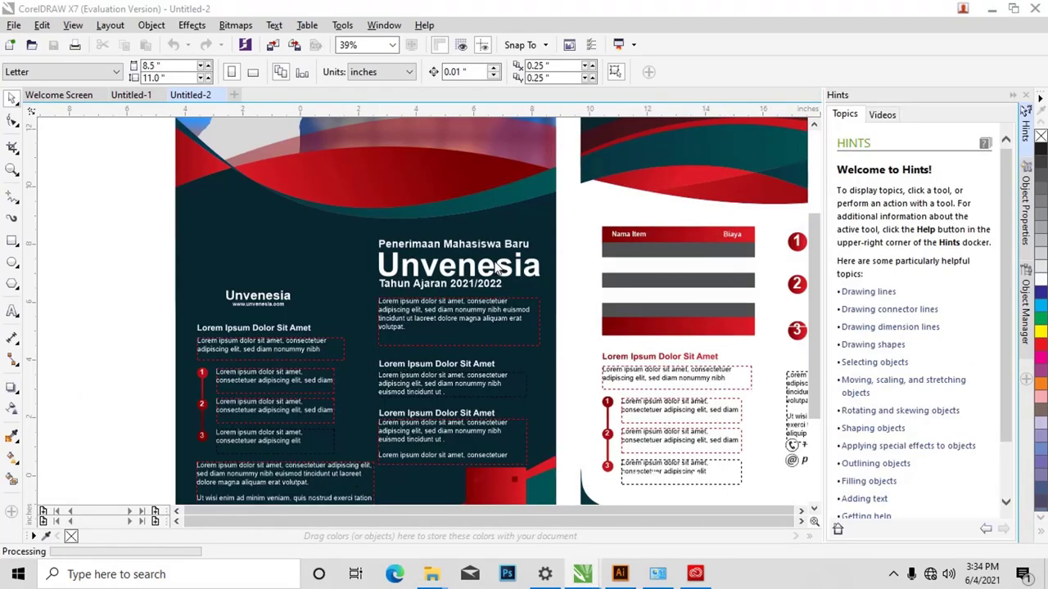
Step: Switch to the Pictures folder, reduce its window to a floating size, and return to the brochure in CorelDRAW
key("alt+Tab")
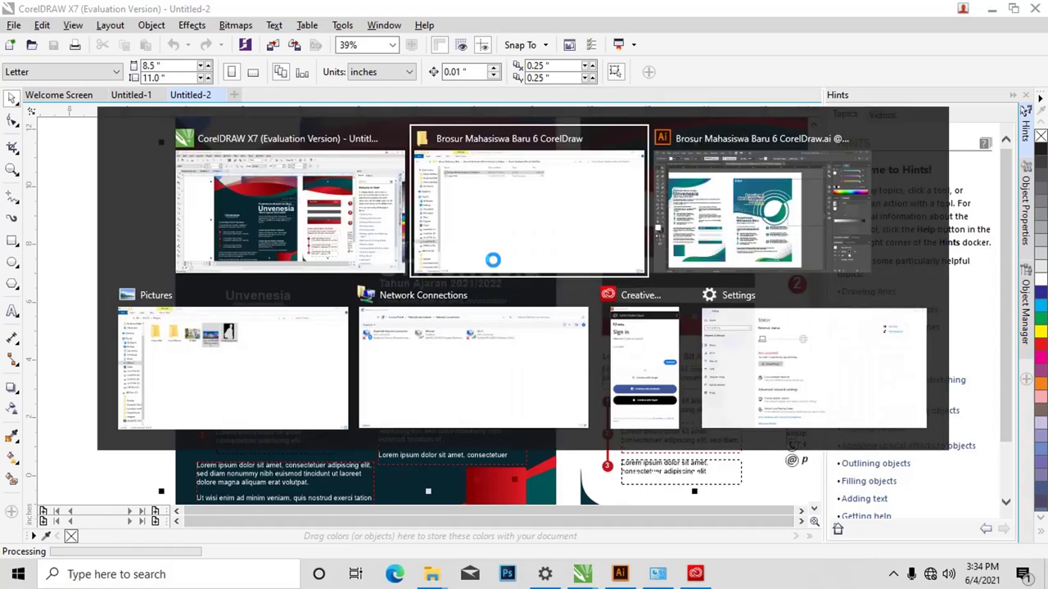
key("alt+Tab")
key("alt+Tab")
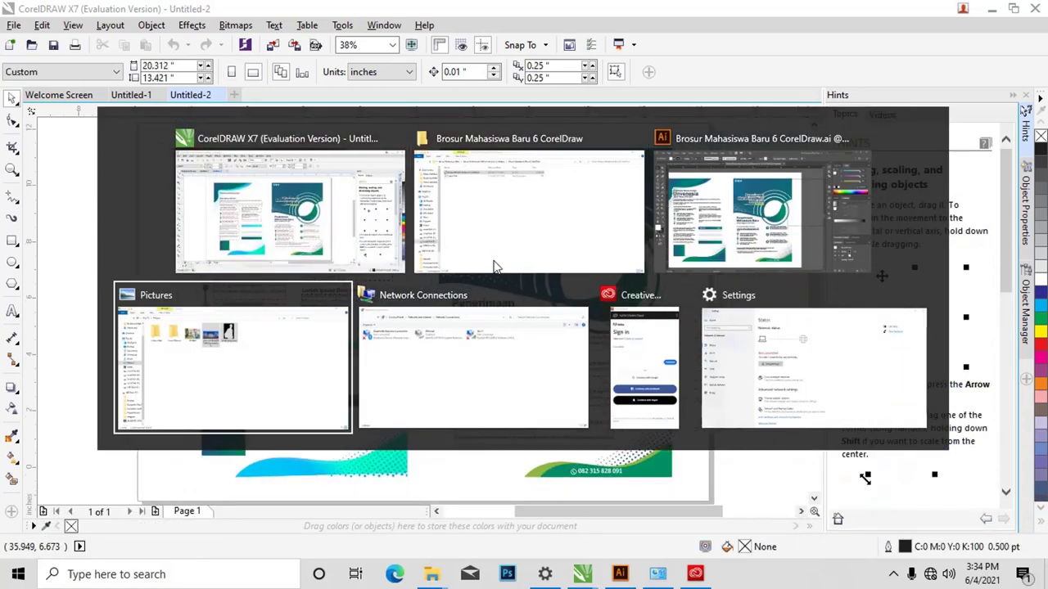
left_click(644, 470)
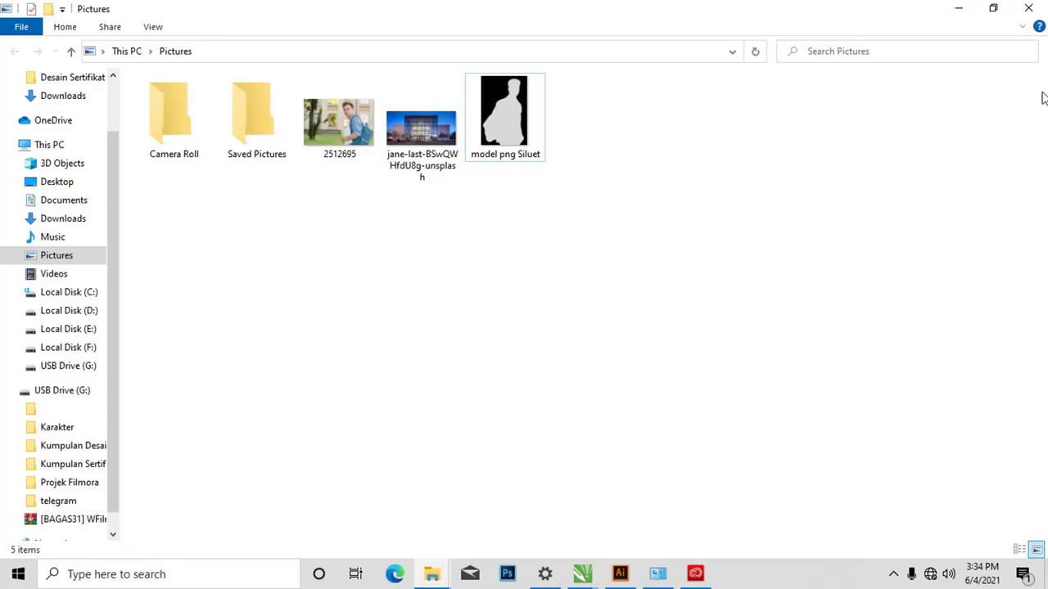
left_click(993, 10)
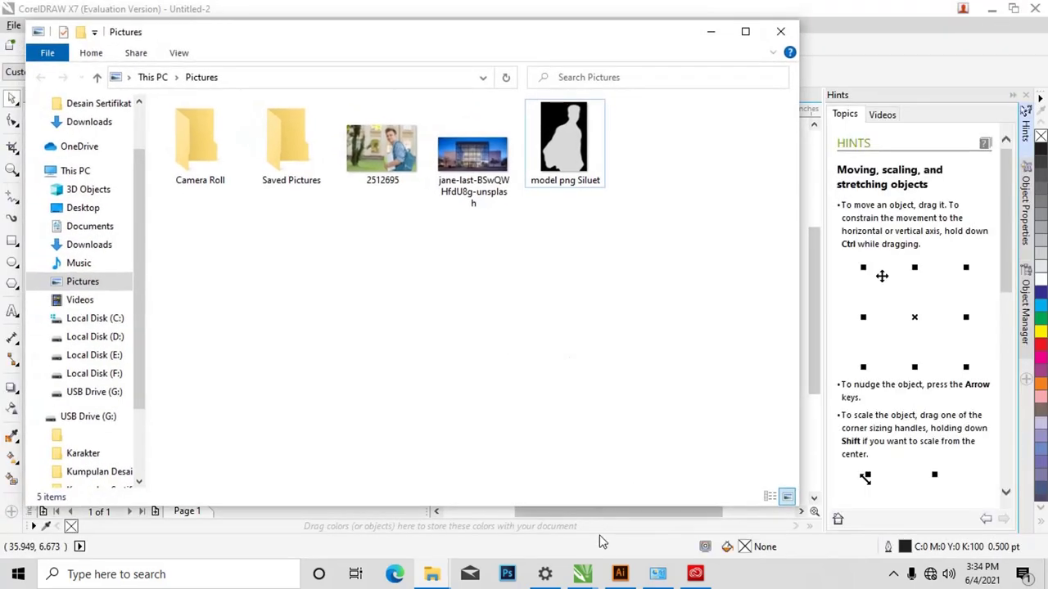
left_click(583, 574)
left_click(672, 512)
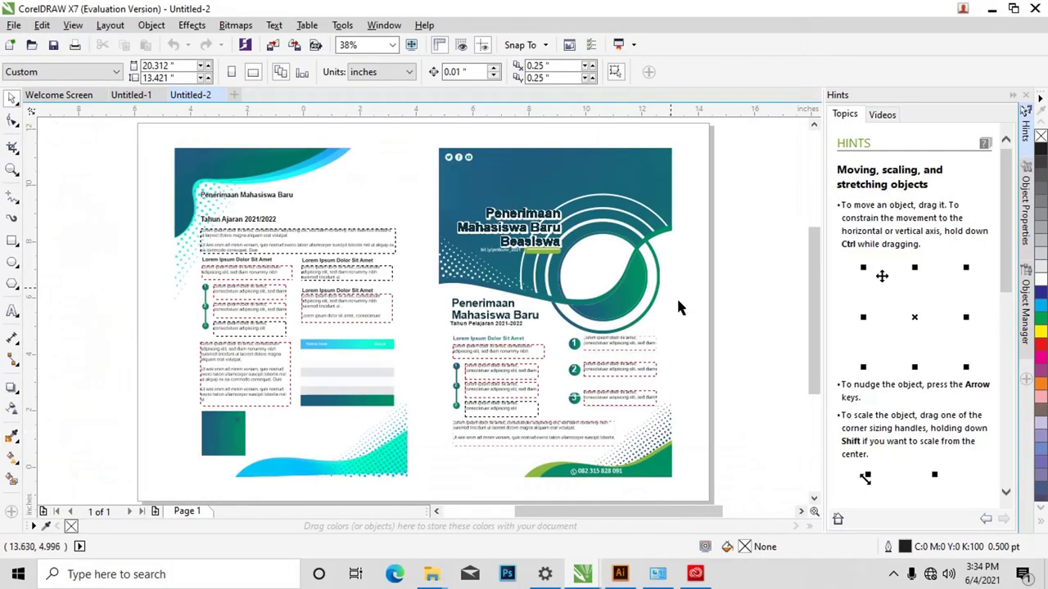
Step: Try to bring the model png Siluet image from the Pictures folder into the brochure drawing
scroll(614, 217, "up", 3)
scroll(538, 239, "down", 2)
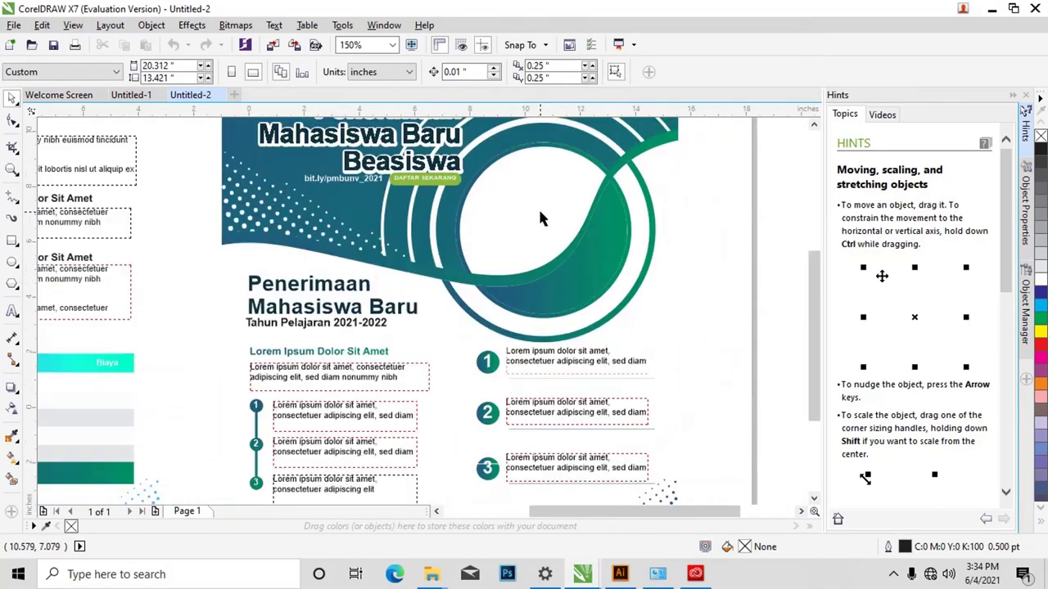
key("alt+Tab")
left_click_drag(550, 175, 815, 234)
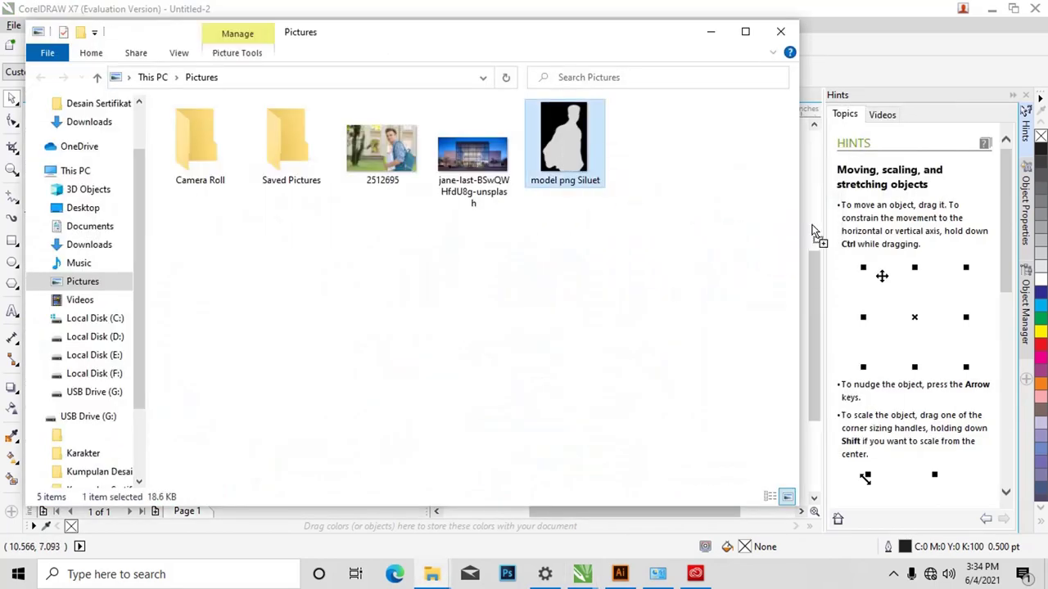
left_click(711, 32)
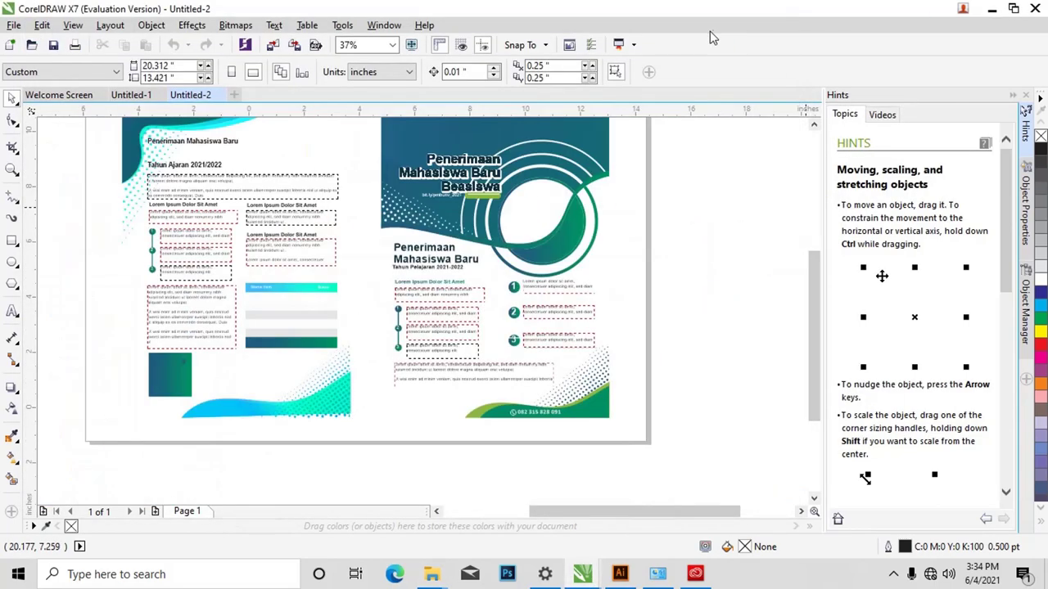
Step: Import the model png Siluet image from the Pictures folder onto the empty area beside the brochure page
scroll(593, 269, "down", 4)
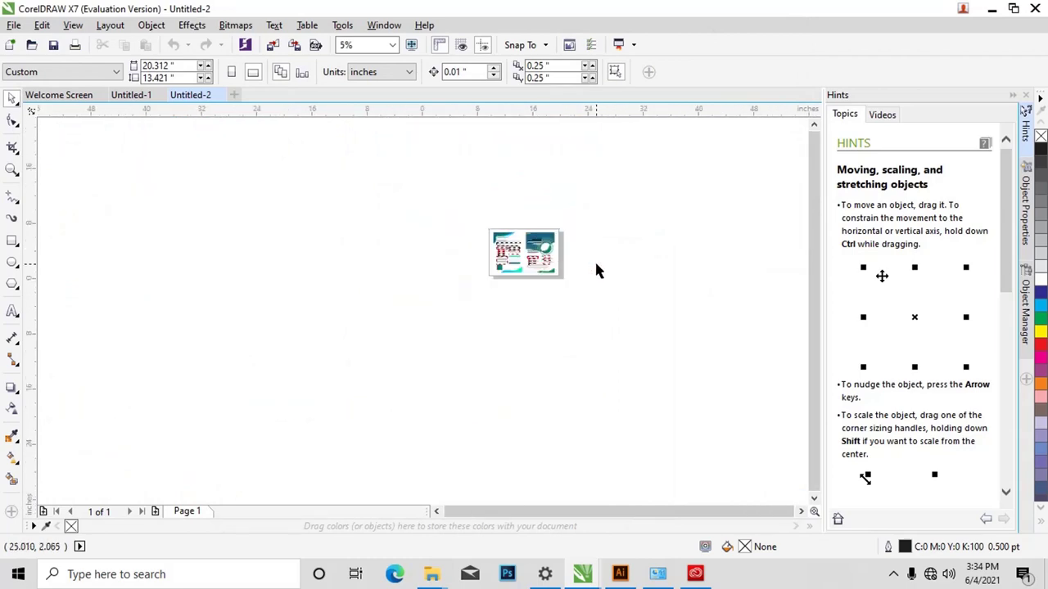
scroll(595, 259, "up", 1)
key("alt+Tab")
left_click_drag(602, 54, 647, 282)
left_click_drag(557, 205, 558, 205)
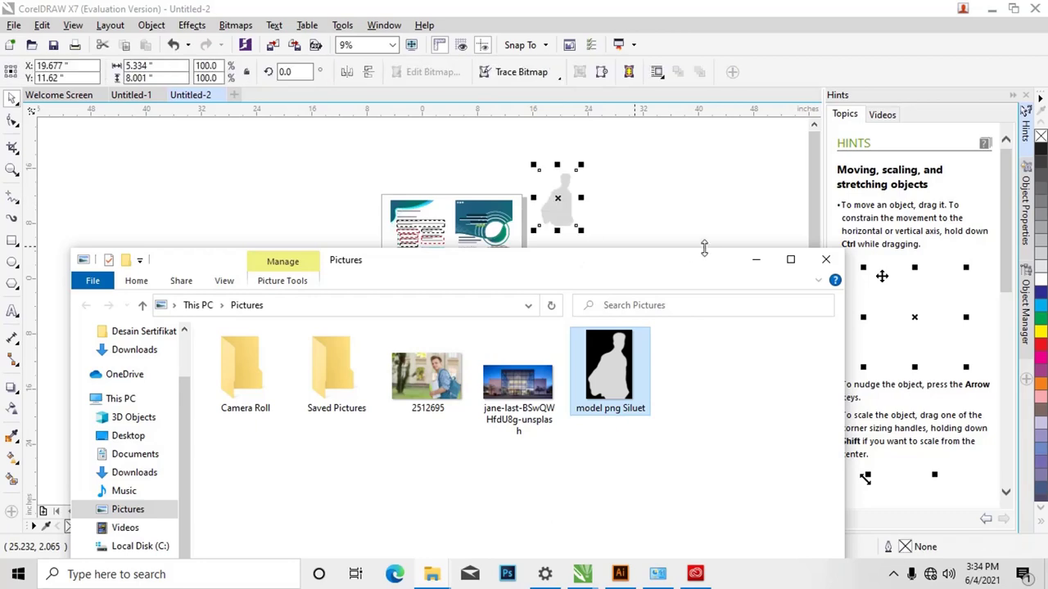
left_click(756, 259)
Step: Bring the imported silhouette to the front of the page
scroll(548, 223, "up", 3)
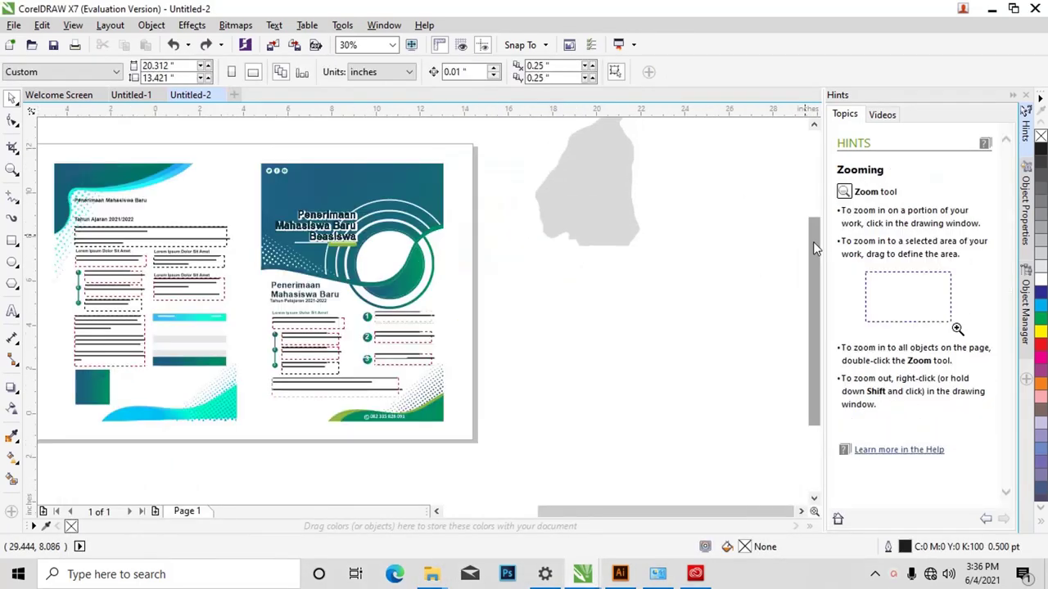
left_click(596, 226)
right_click(597, 226)
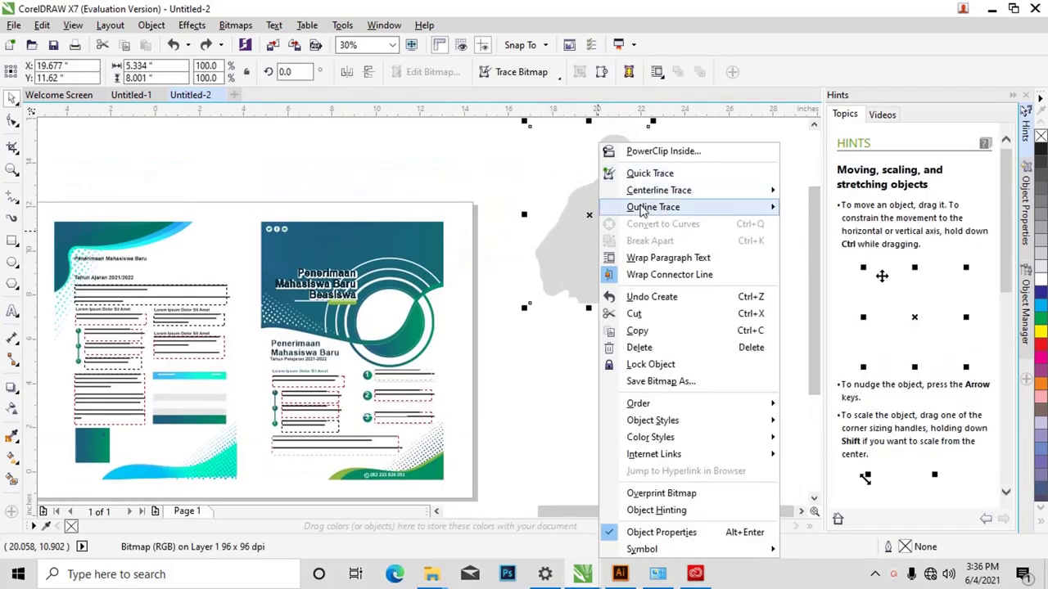
mouse_move(724, 405)
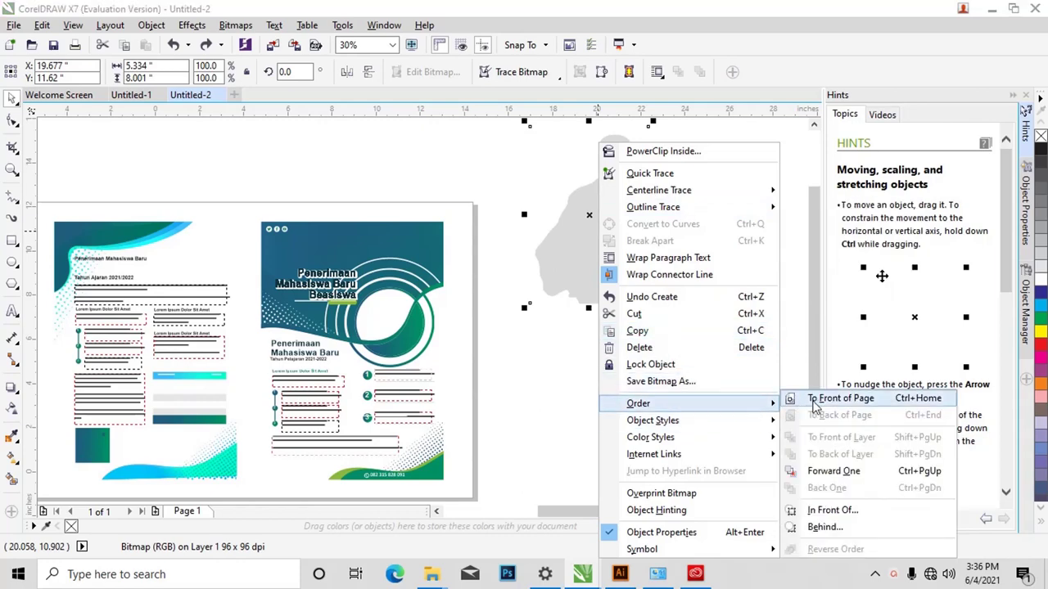
left_click(836, 401)
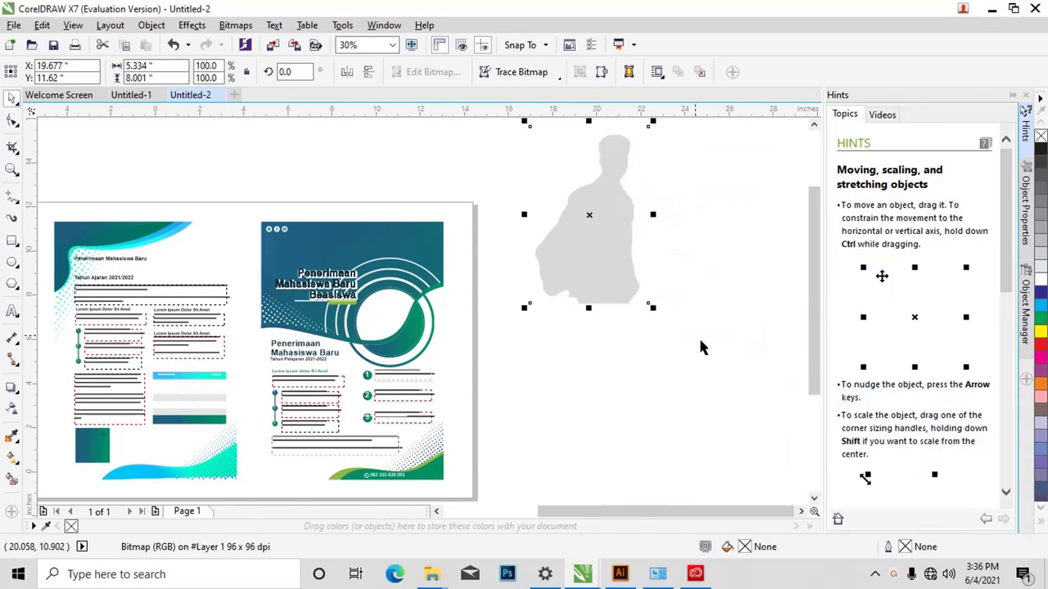
Step: Move the silhouette onto the front cover over the ring design and mirror it horizontally
left_click_drag(615, 241, 374, 314)
scroll(385, 307, "up", 3)
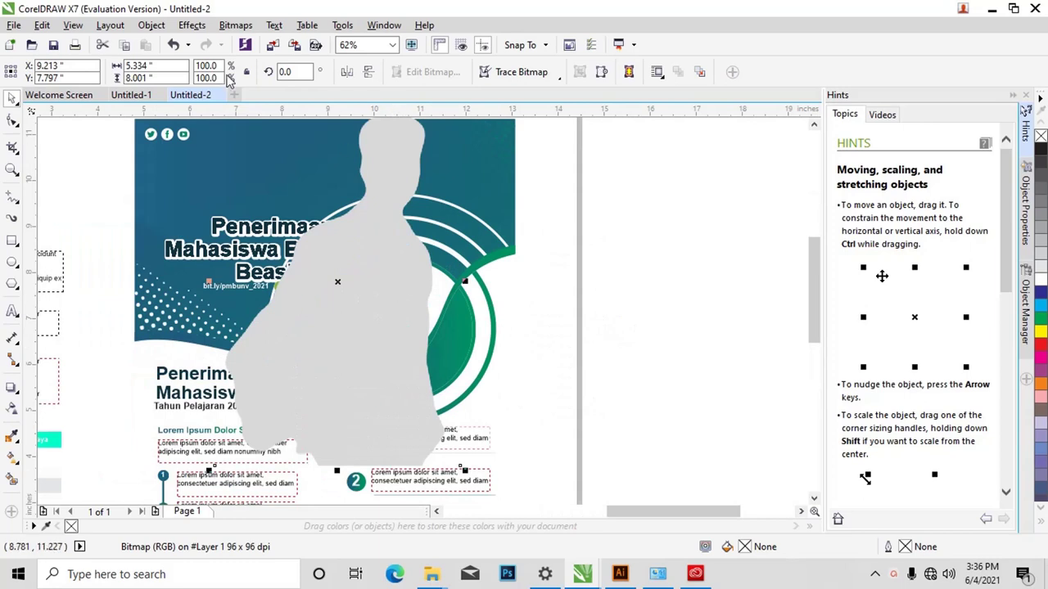
left_click(346, 73)
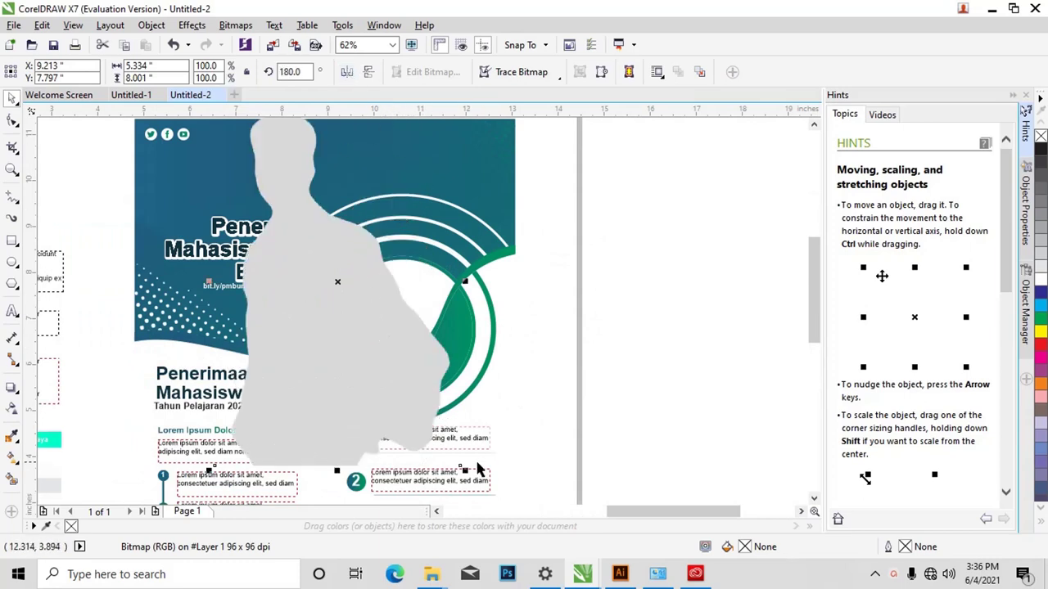
Step: Scale the mirrored silhouette down, move it just outside the ring across the cover's edge, and select the shape inside the ring
left_click_drag(465, 468, 371, 332)
left_click_drag(315, 238, 597, 297)
left_click(401, 299)
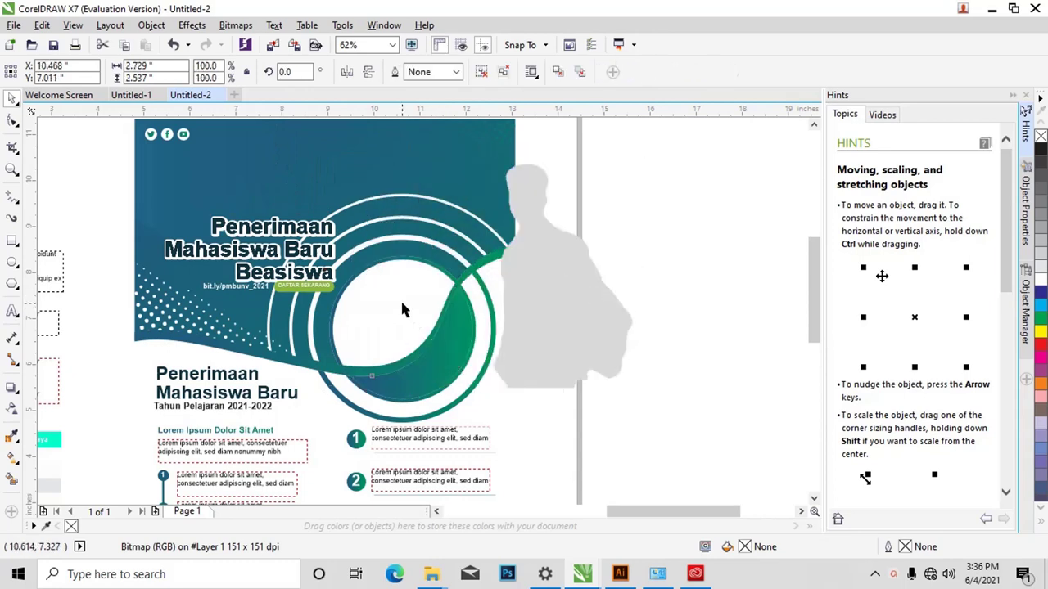
Step: Fill the shape inside the ring with black and bring it forward over the green wave
left_click_drag(374, 298, 365, 294)
key("ctrl+z")
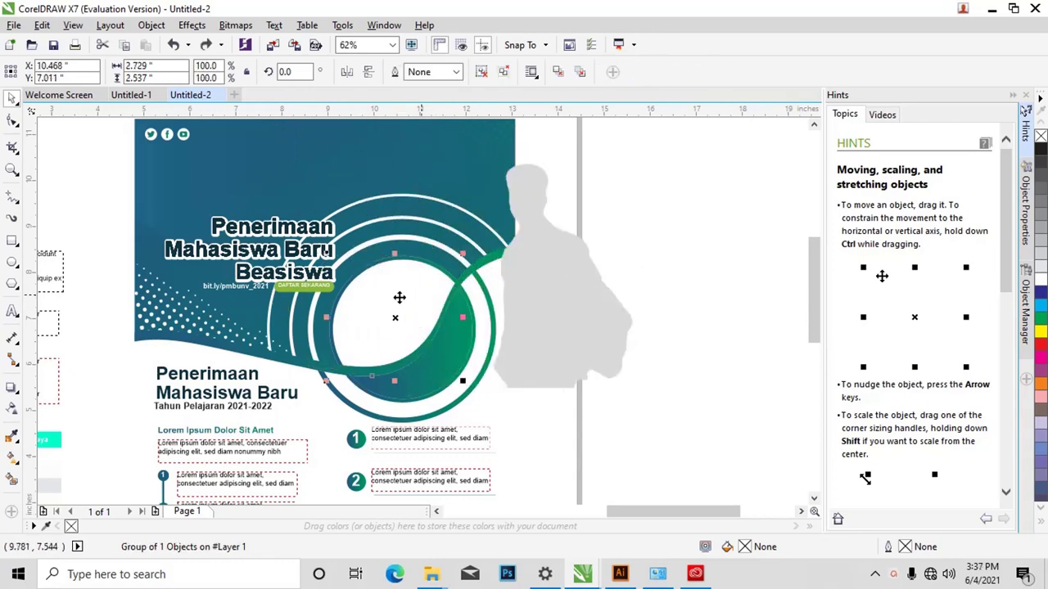
left_click(1041, 151)
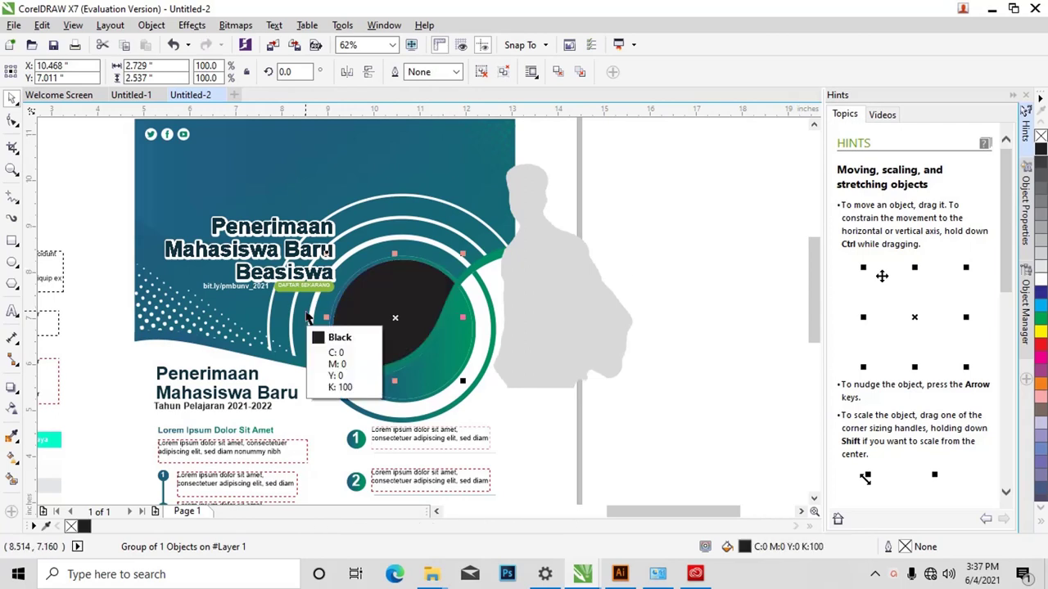
left_click_drag(401, 286, 303, 285)
key("ctrl+z")
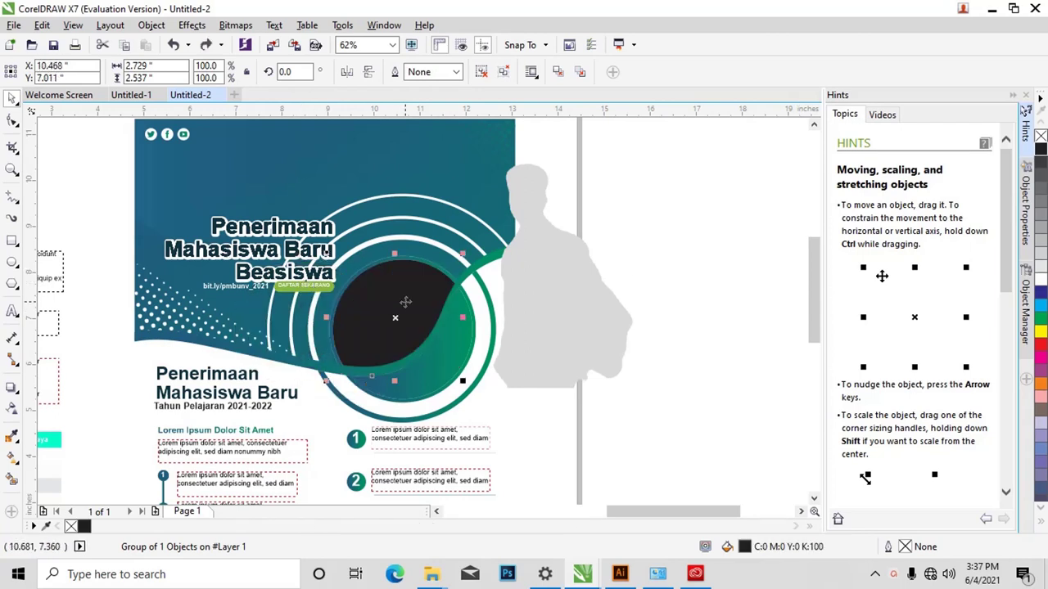
right_click(405, 303)
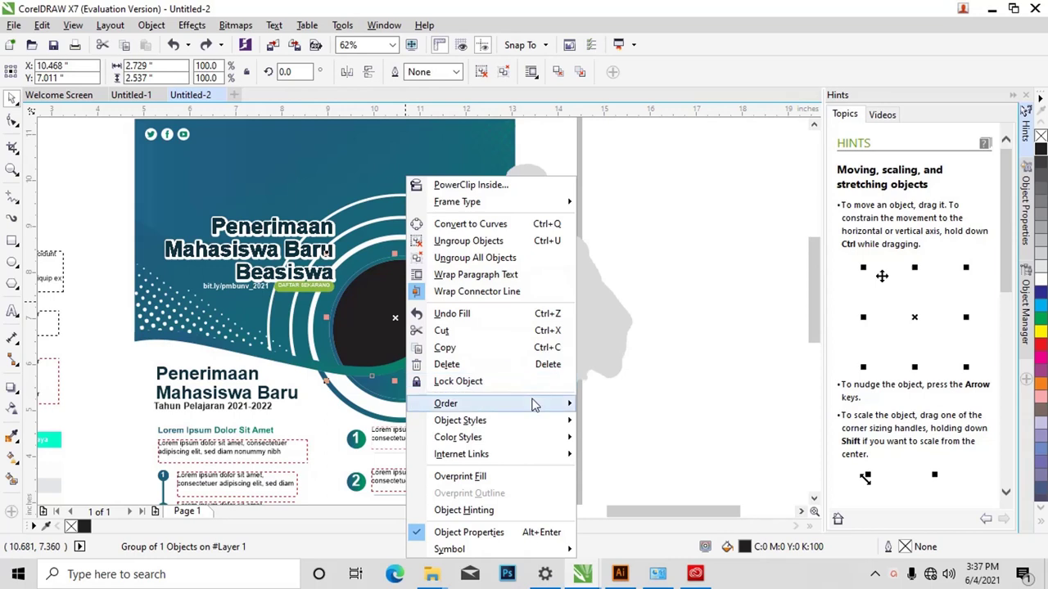
mouse_move(534, 405)
left_click(634, 487)
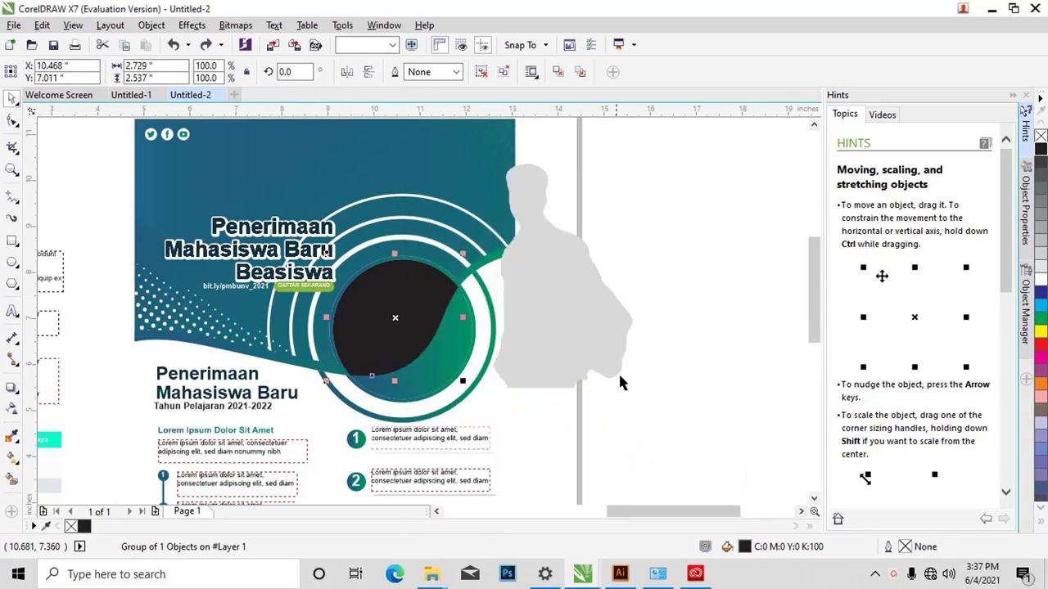
left_click(399, 312)
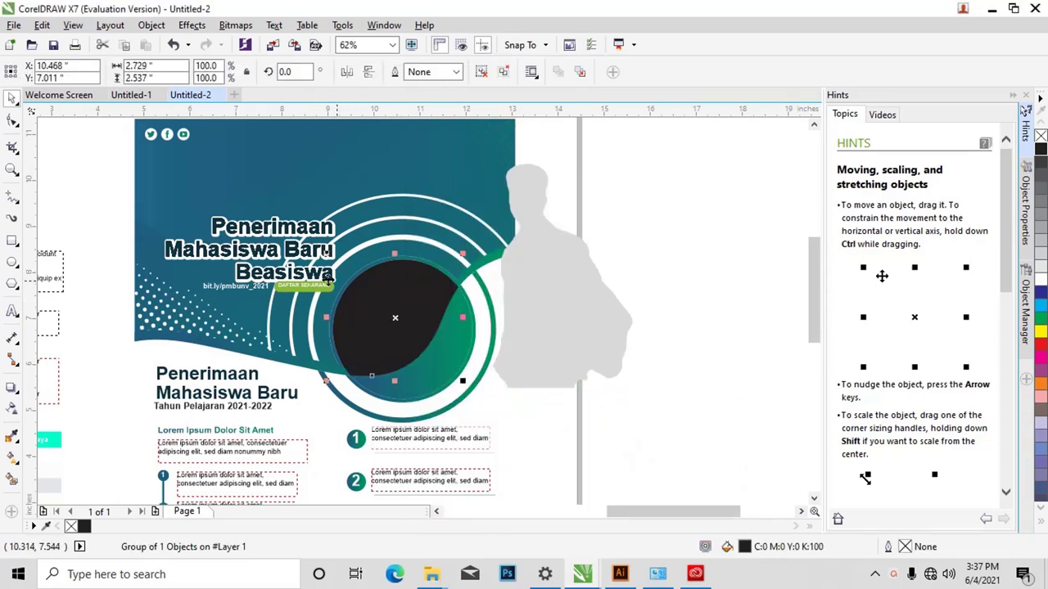
left_click(13, 123)
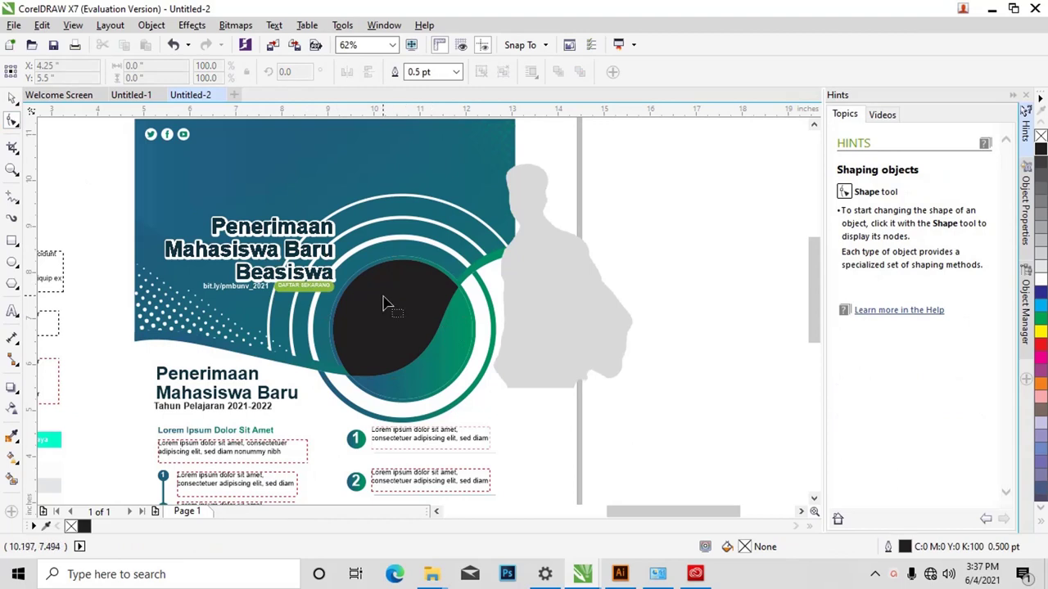
key("space")
left_click(414, 261)
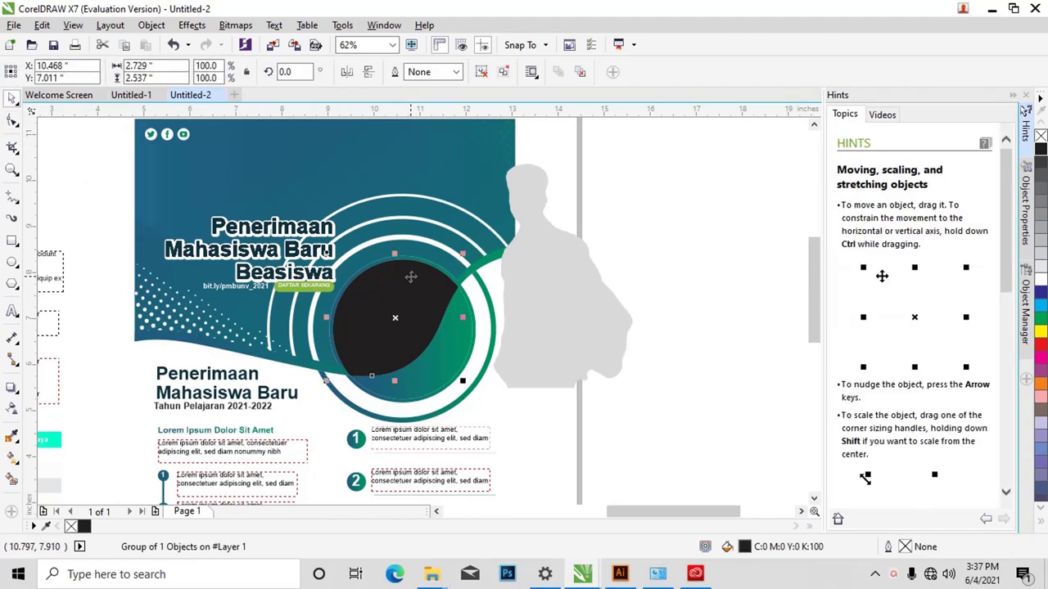
left_click(16, 123)
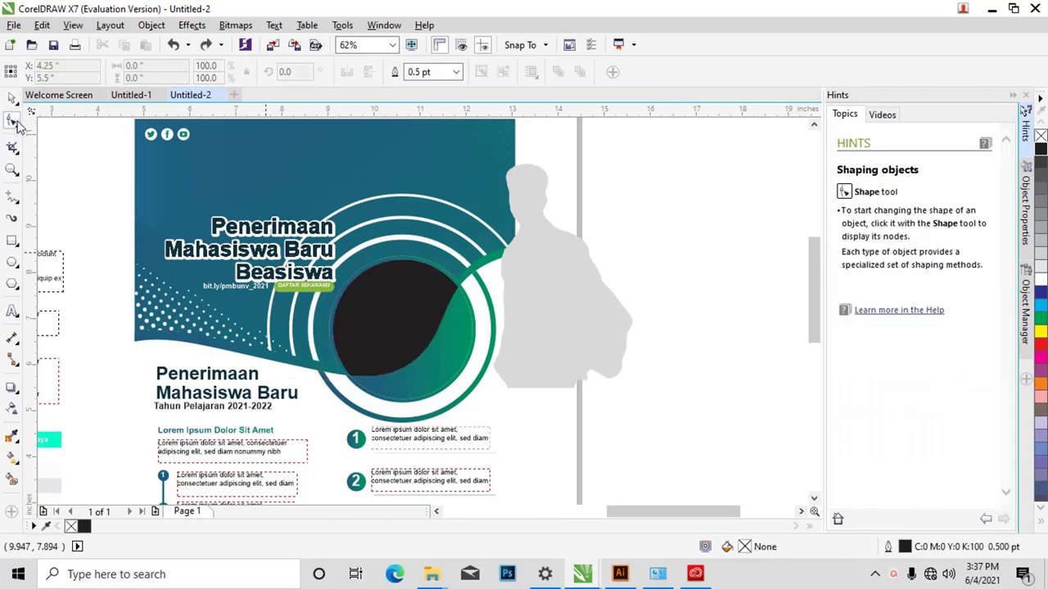
left_click(13, 105)
Step: Ungroup the black shape inside the ring into a single editable curve
left_click(402, 304)
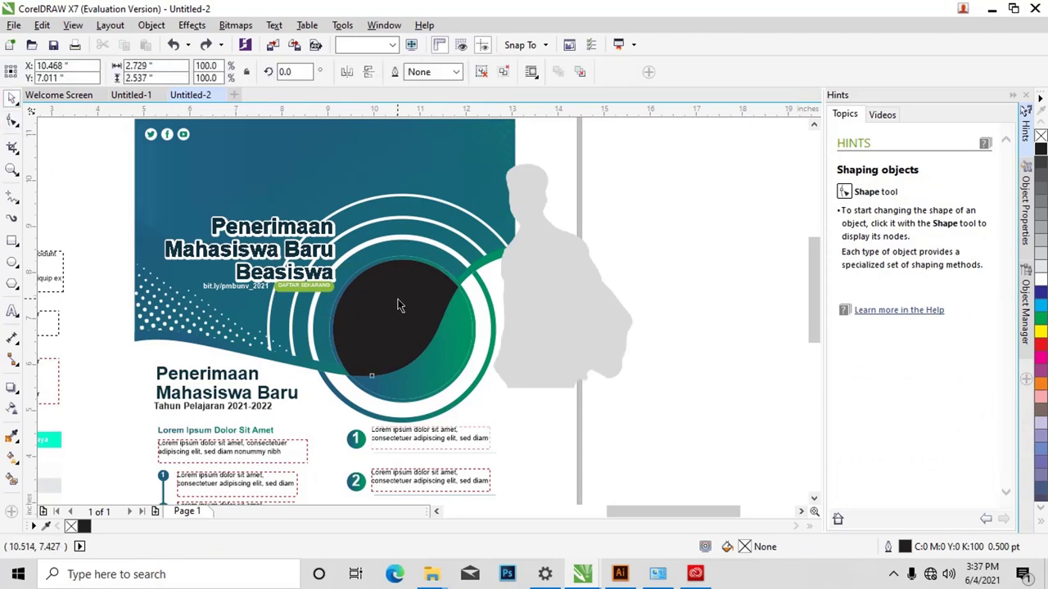
right_click(401, 304)
left_click(442, 257)
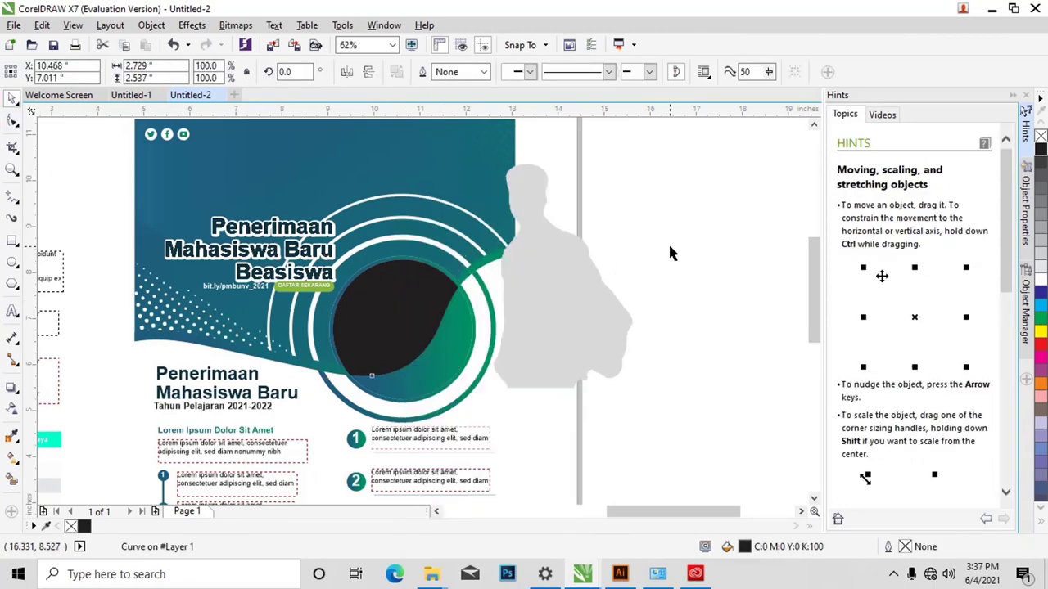
left_click(668, 242)
left_click(378, 302)
key("ctrl+z")
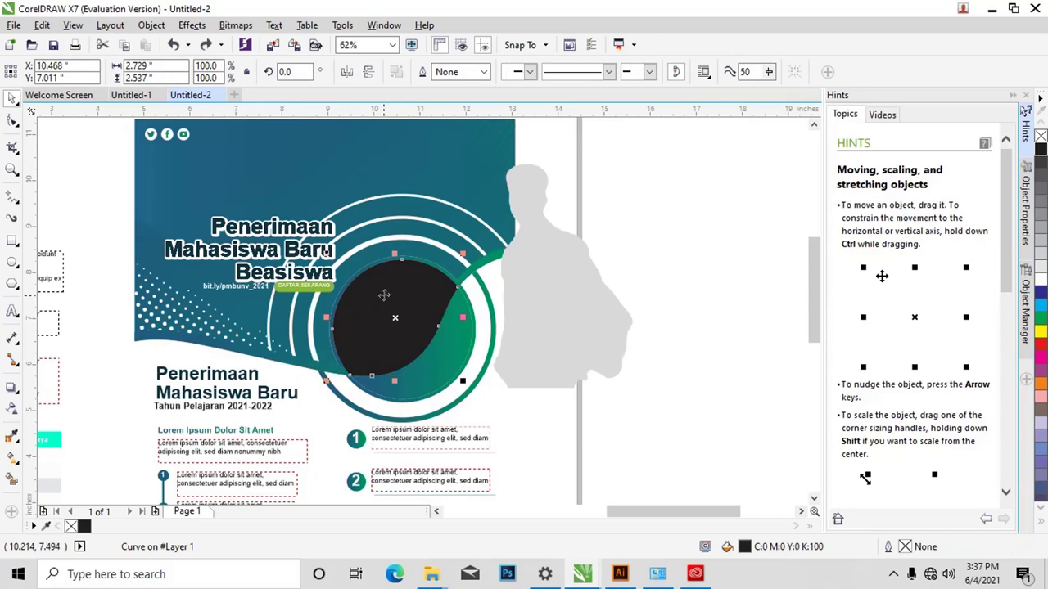
Step: Reshape the black curve by pulling its top node up the cover, its left node outward over the title, and widening the top's right side
left_click(13, 121)
left_click_drag(402, 270, 387, 140)
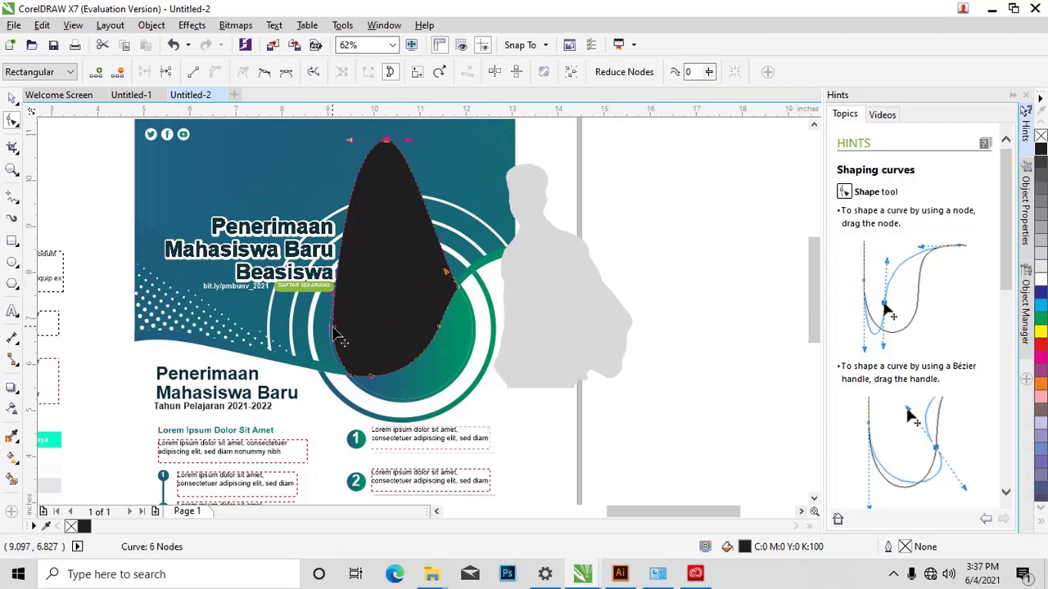
left_click_drag(325, 328, 239, 260)
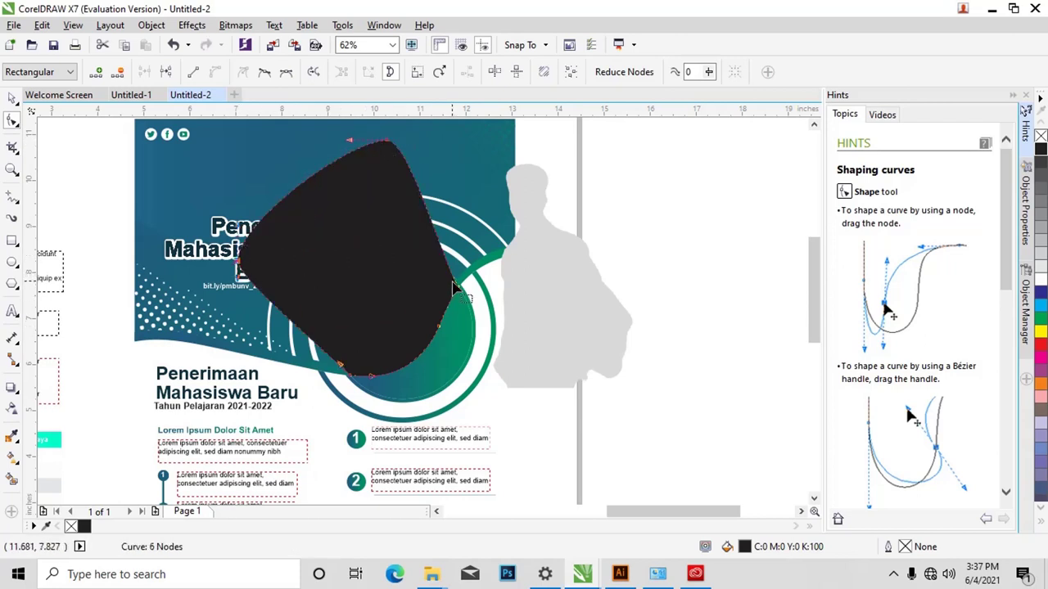
left_click_drag(389, 145, 408, 145)
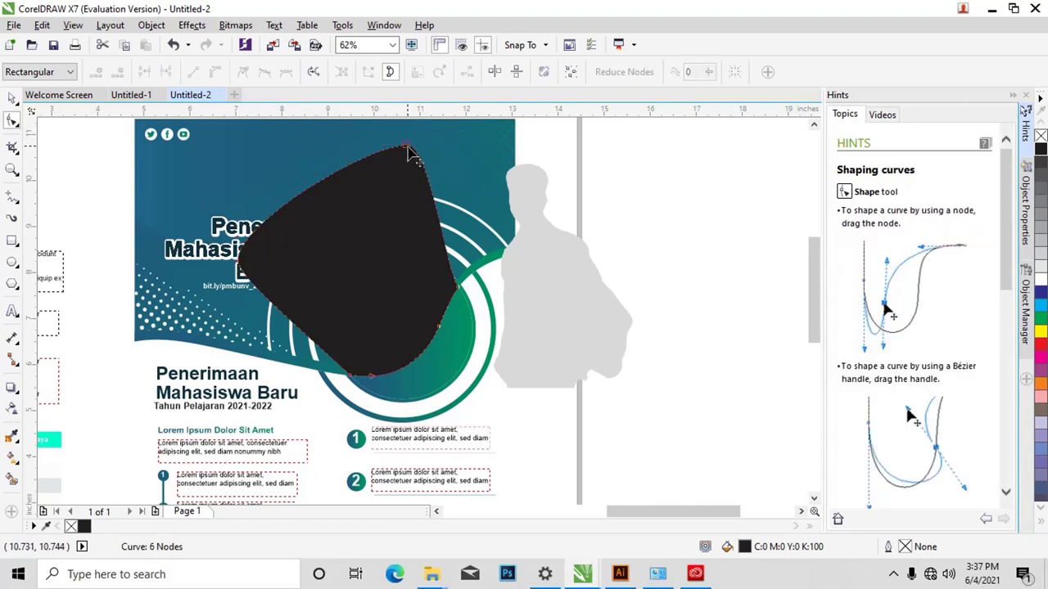
left_click(408, 148)
left_click_drag(429, 147, 464, 138)
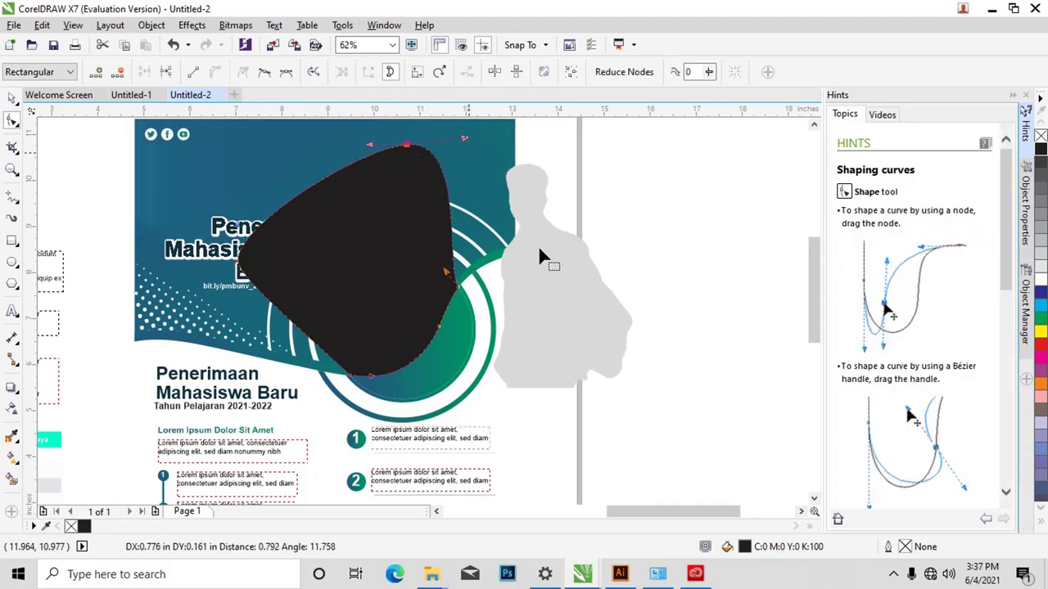
Step: Move the silhouette onto the cover so it sits behind the black curve in the ring
left_click(553, 285)
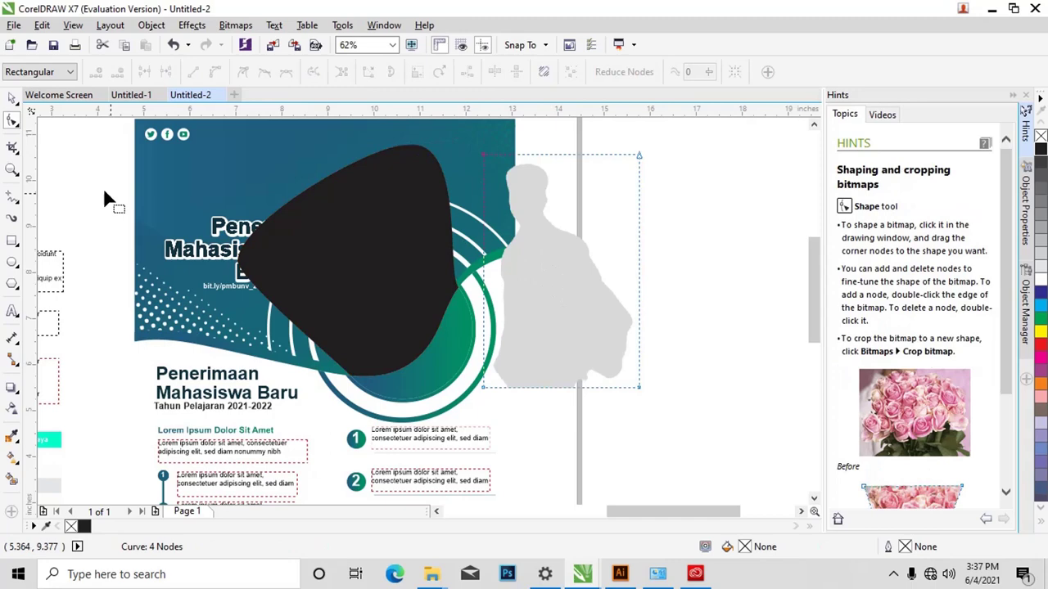
left_click(11, 97)
left_click_drag(557, 292, 391, 278)
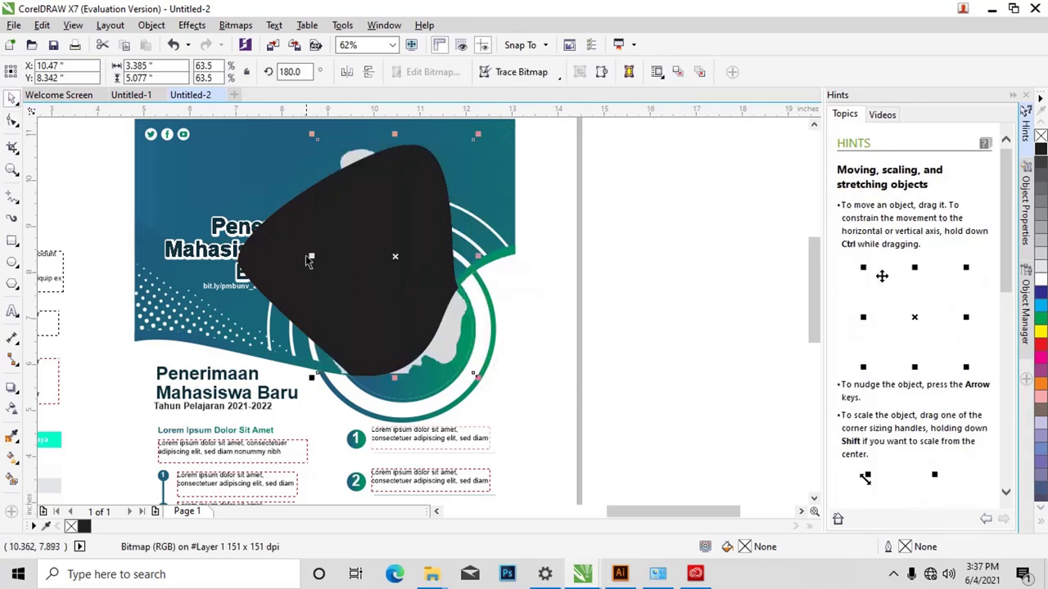
Step: Remove the reshaped curve's fill and give it a black hairline outline
left_click(280, 242)
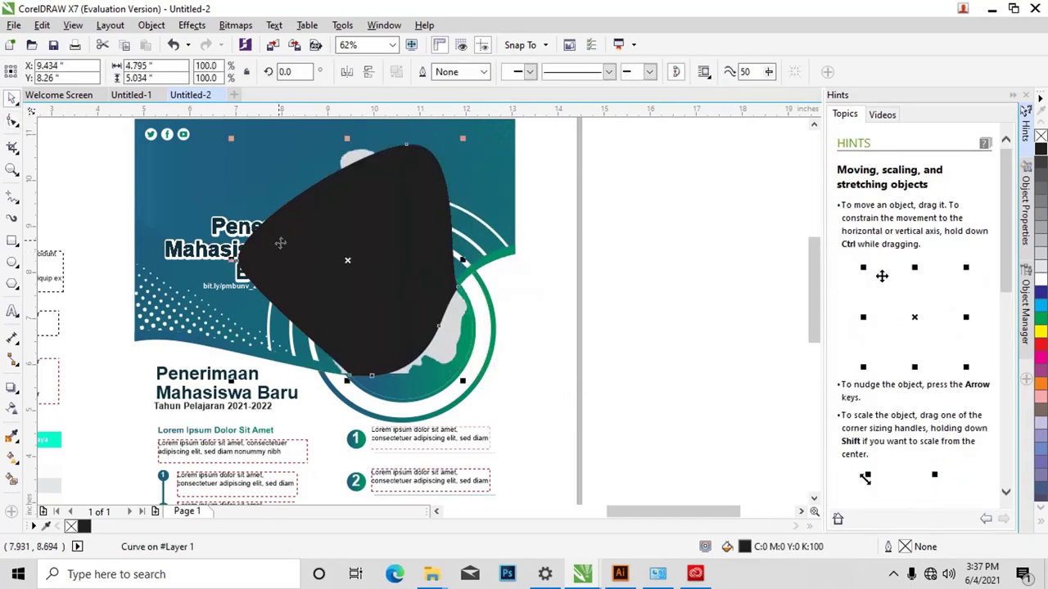
left_click(1041, 136)
right_click(1041, 149)
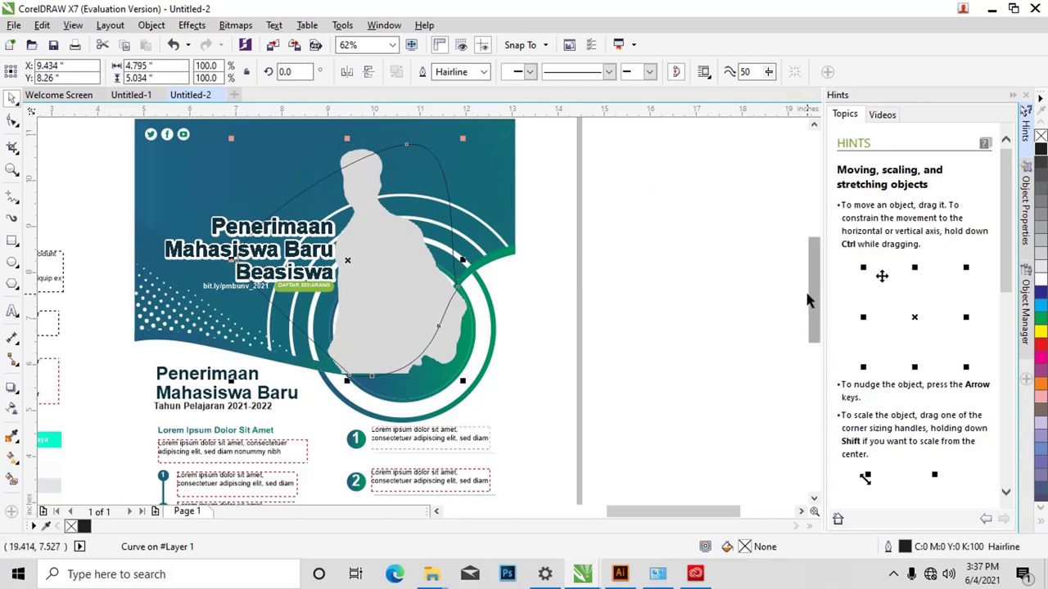
Step: Try to bulge the outlined curve's upper-left segment outward so it encloses the silhouette's head
left_click_drag(814, 285, 814, 270)
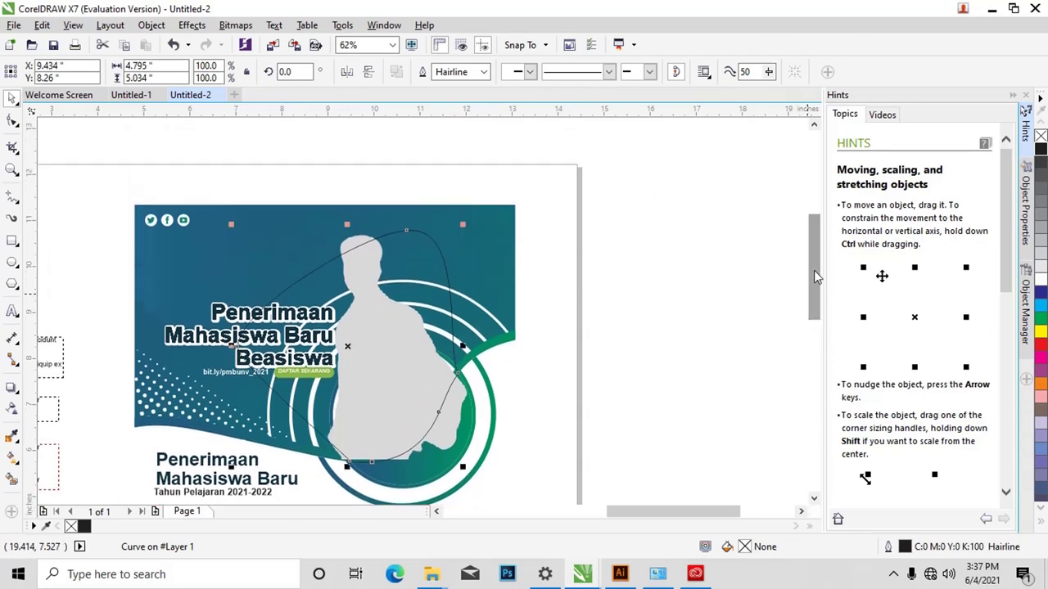
left_click(12, 121)
left_click(408, 233)
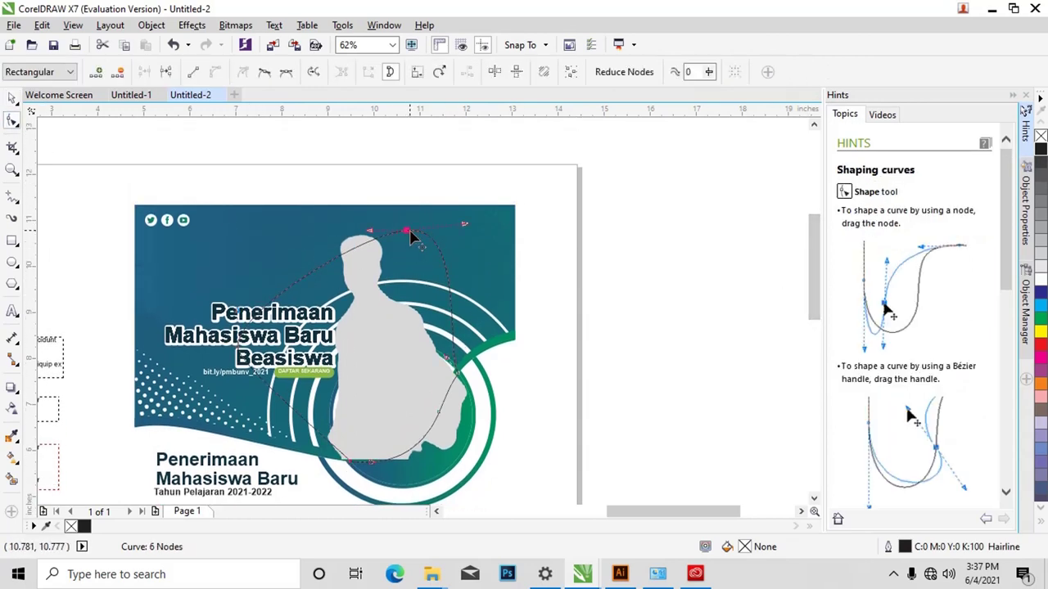
key("Delete")
key("ctrl+z")
mouse_move(406, 235)
left_mouse_down()
mouse_move(388, 221)
mouse_move(400, 230)
left_mouse_up()
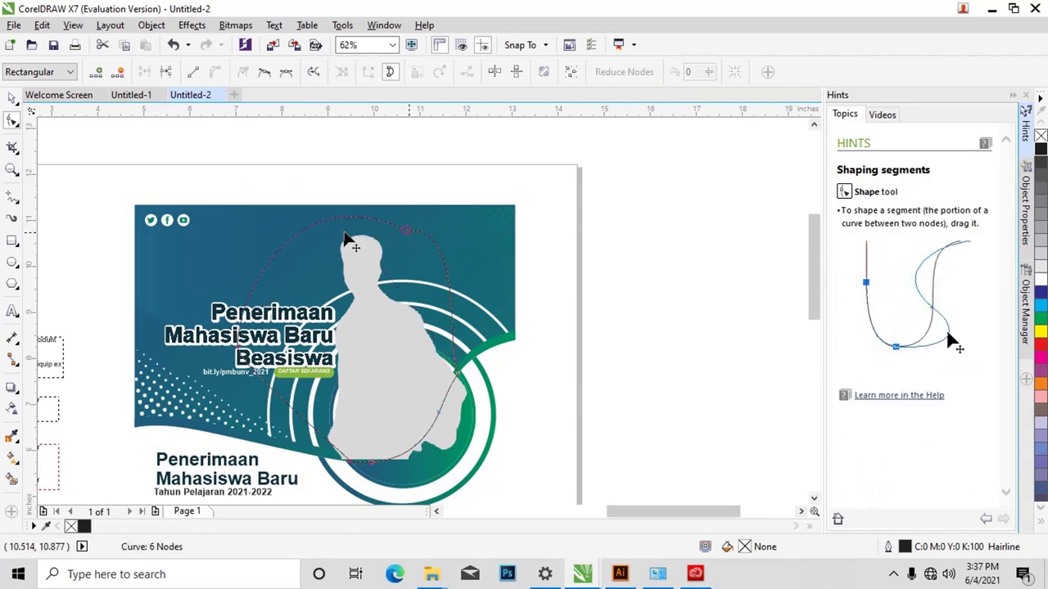
Step: Try to PowerClip the pattern group at the cover's upper right inside the outlined curve
left_click(12, 97)
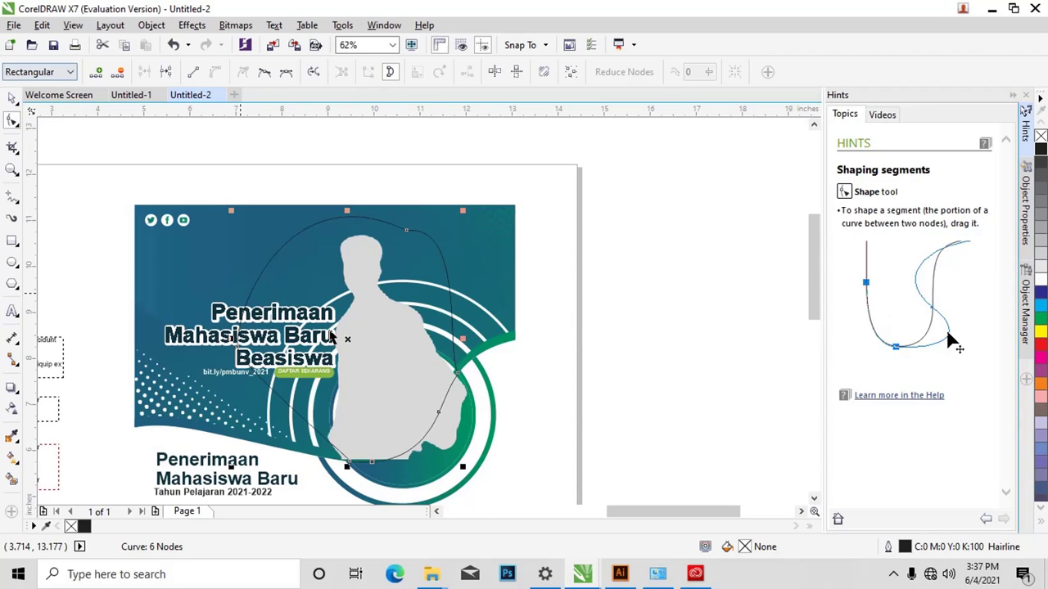
right_click(441, 253)
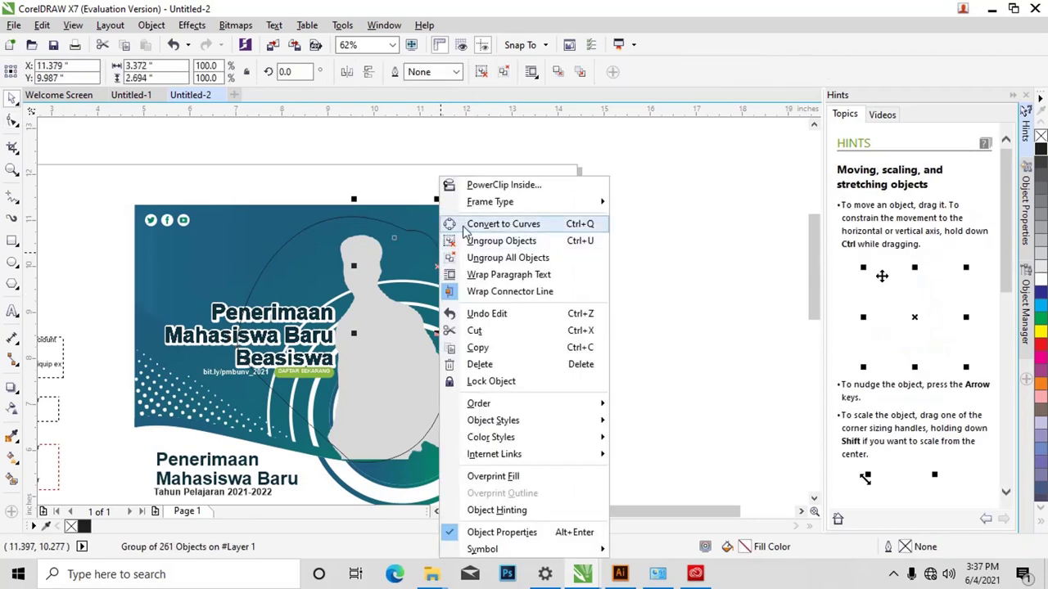
left_click(469, 190)
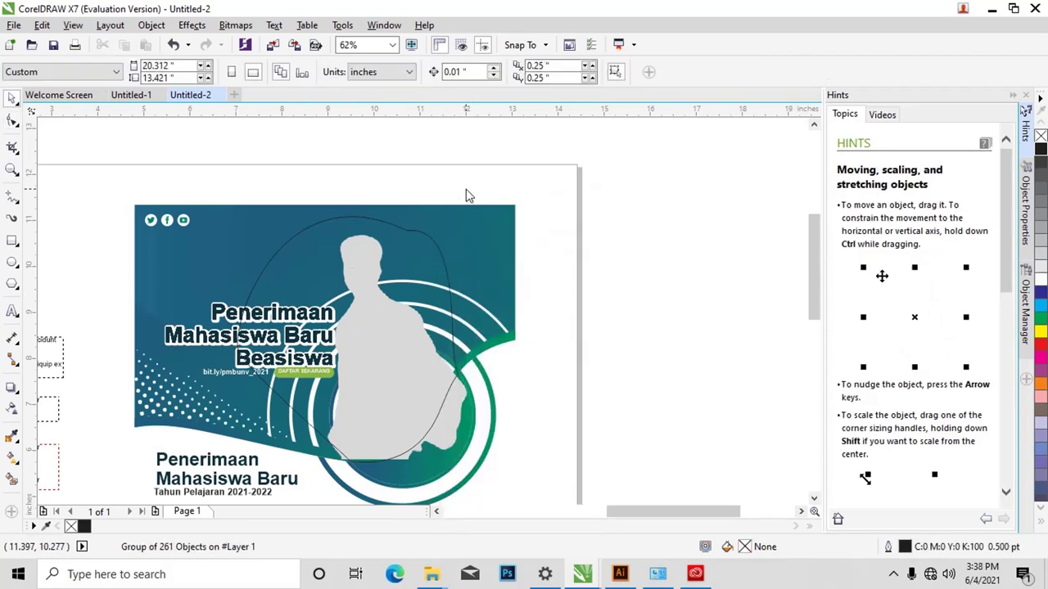
left_click(410, 234)
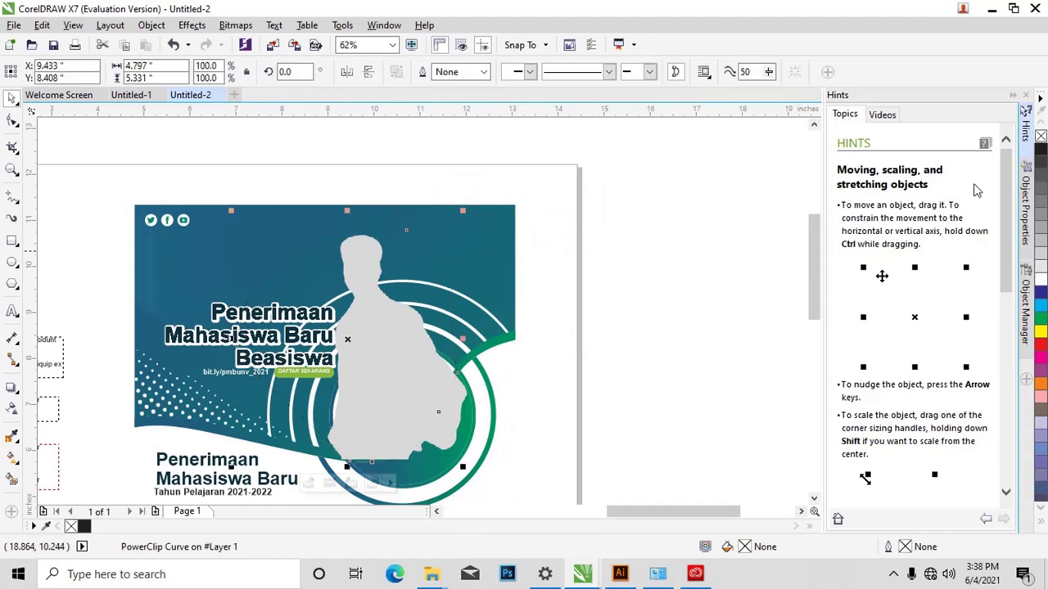
Step: Undo the pattern group's PowerClip and the last reshaping of the outlined curve
key("ctrl+z")
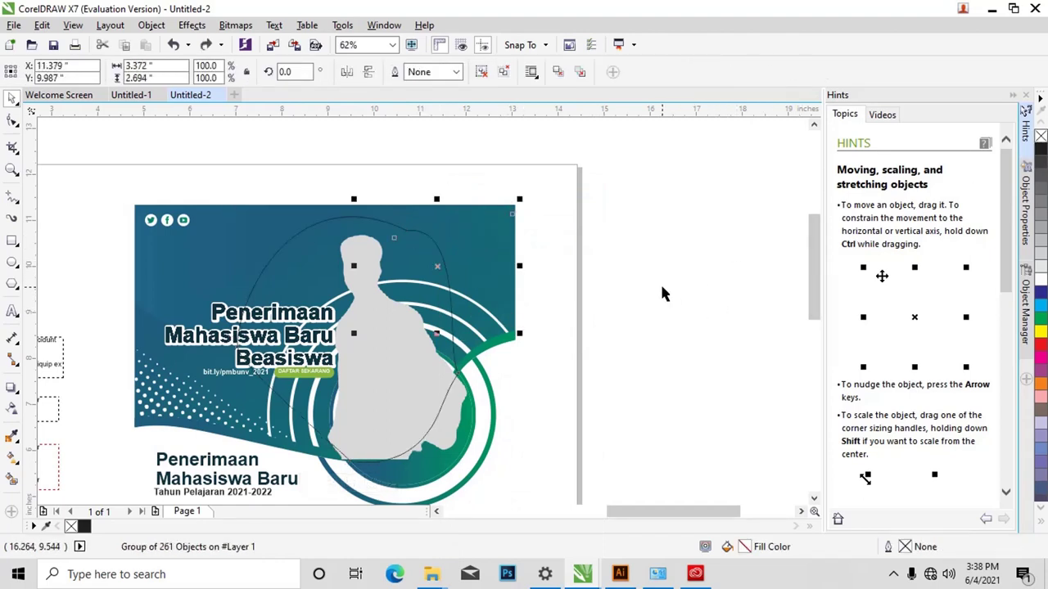
key("ctrl+z")
key("ctrl+z")
key("ctrl+z")
key("ctrl+z")
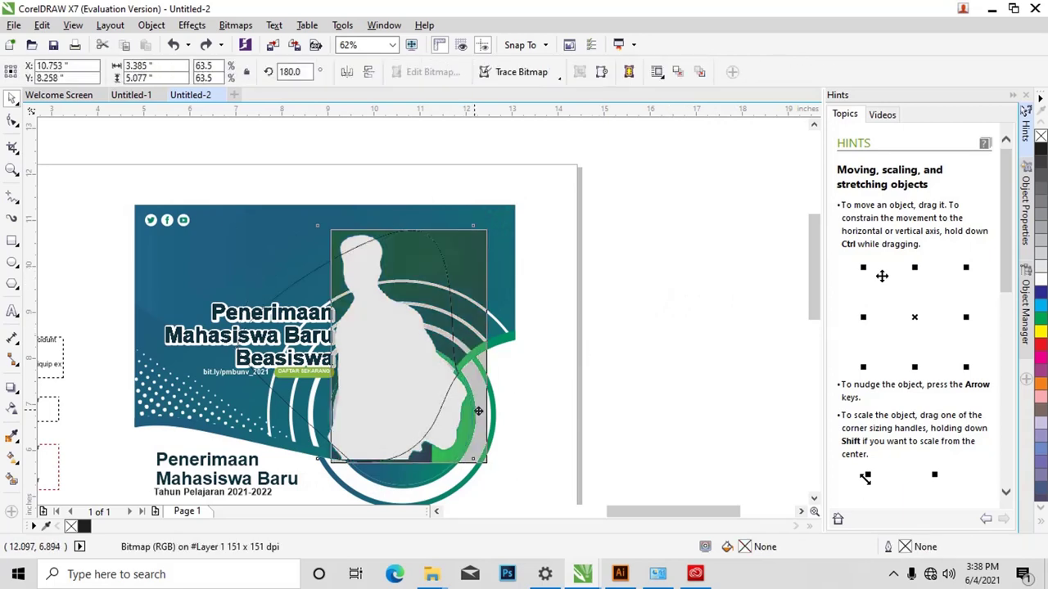
Step: Try to PowerClip the silhouette inside the outlined curve
left_click_drag(478, 411, 480, 412)
right_click(454, 415)
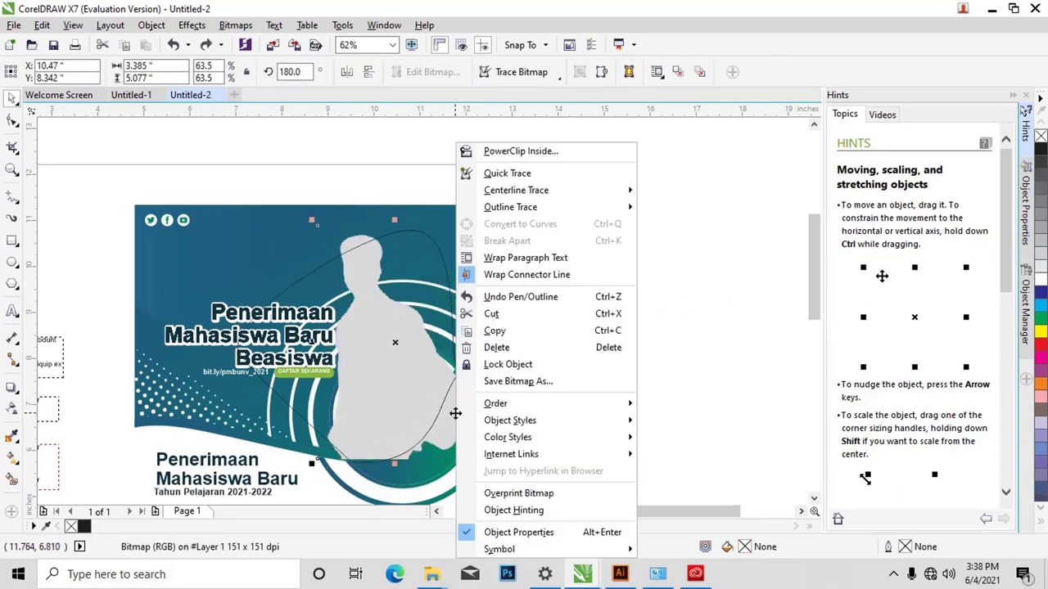
left_click(524, 172)
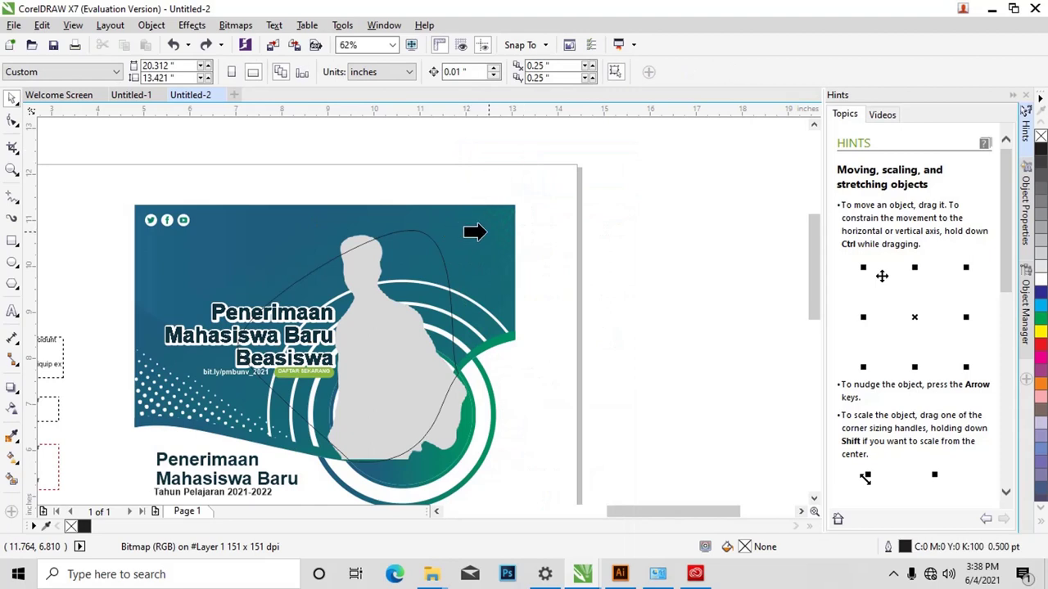
left_click(438, 247)
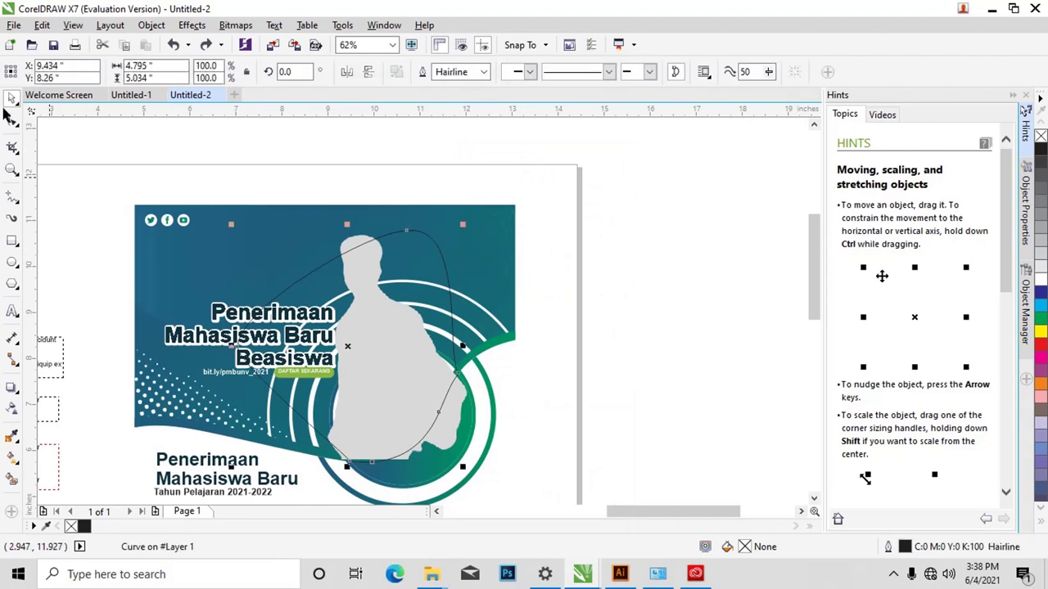
Step: Move the outlined curve's top node up and left so it clears the silhouette's head, and select the silhouette
left_click(12, 121)
left_click(409, 233)
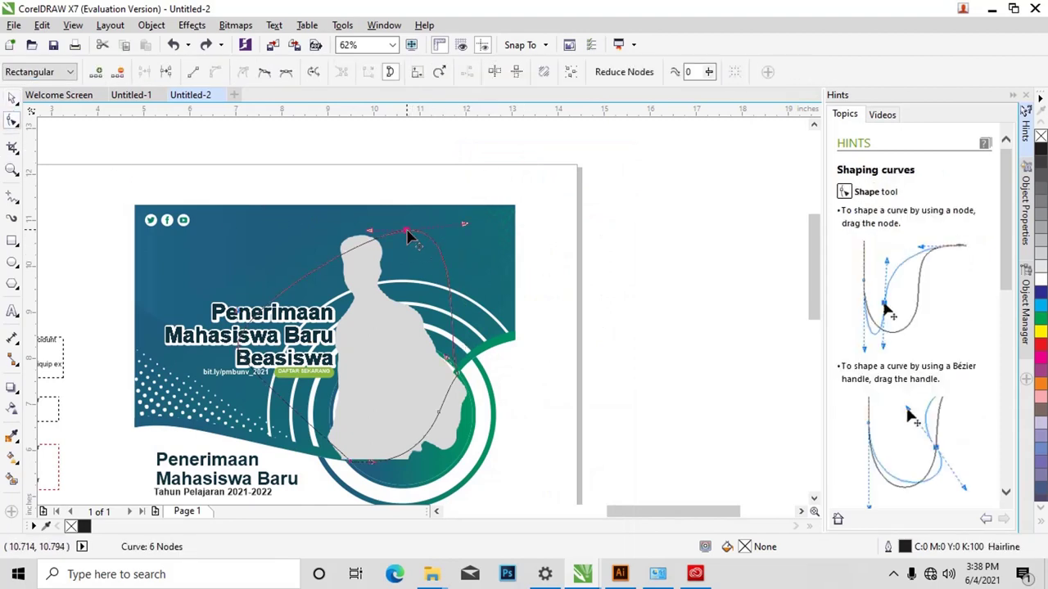
left_click_drag(409, 234, 393, 215)
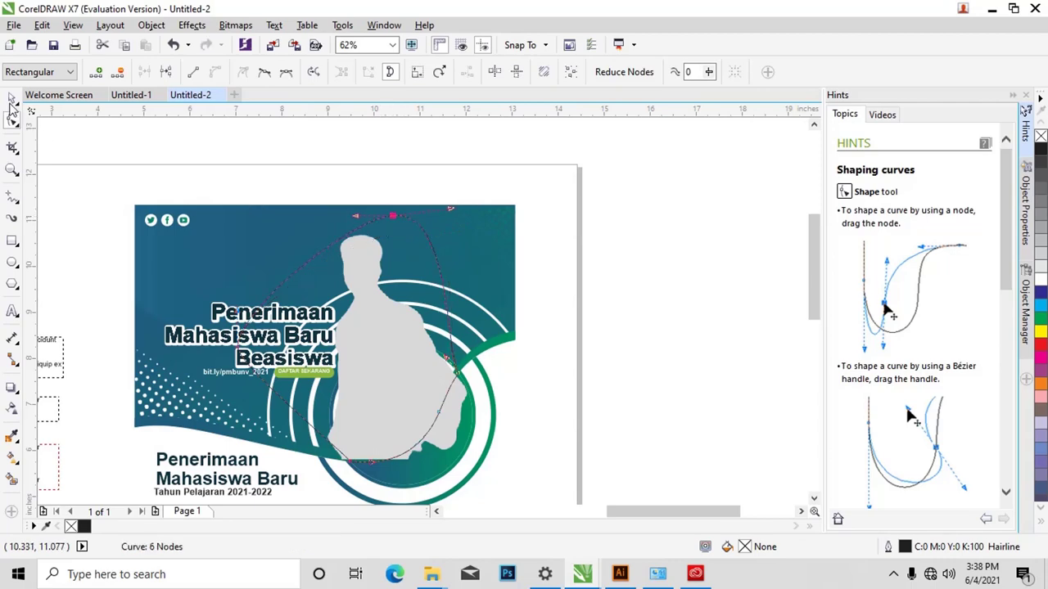
left_click(10, 98)
left_click(460, 407)
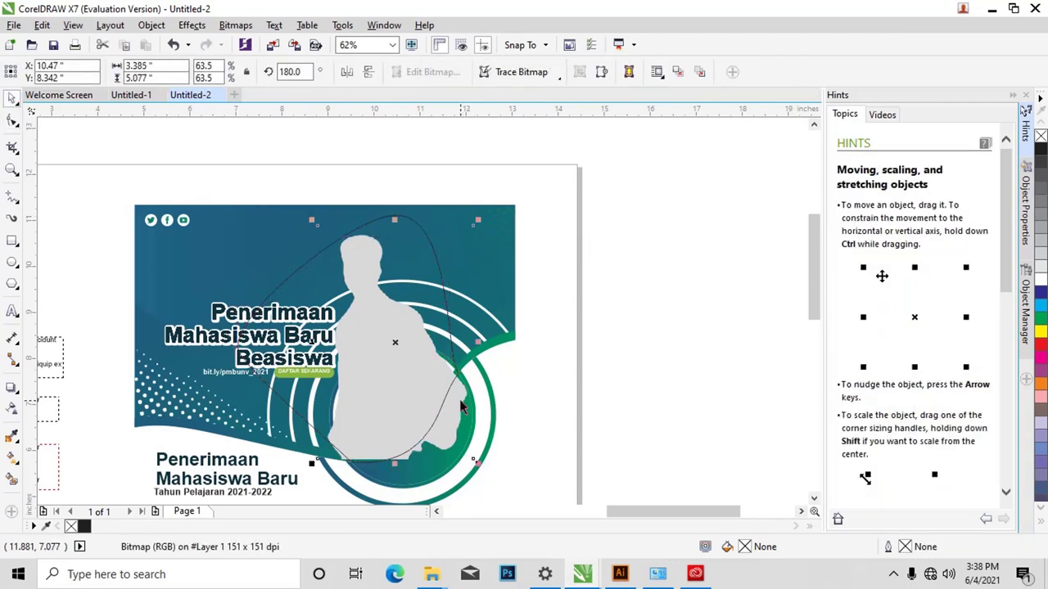
Step: PowerClip the silhouette inside the outlined curve and remove the curve's outline
right_click(460, 407)
left_click(496, 152)
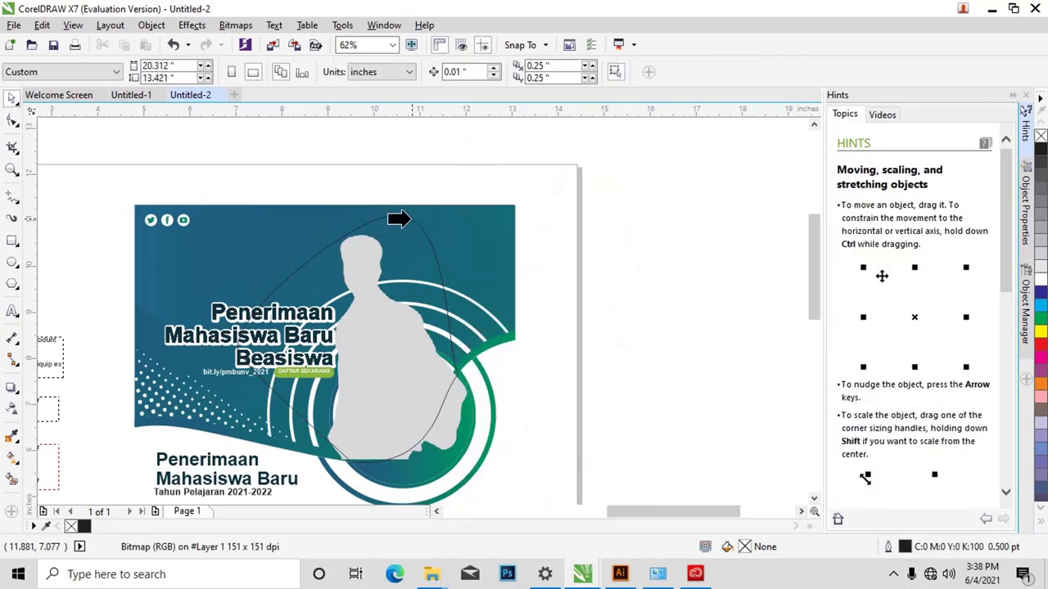
left_click(410, 220)
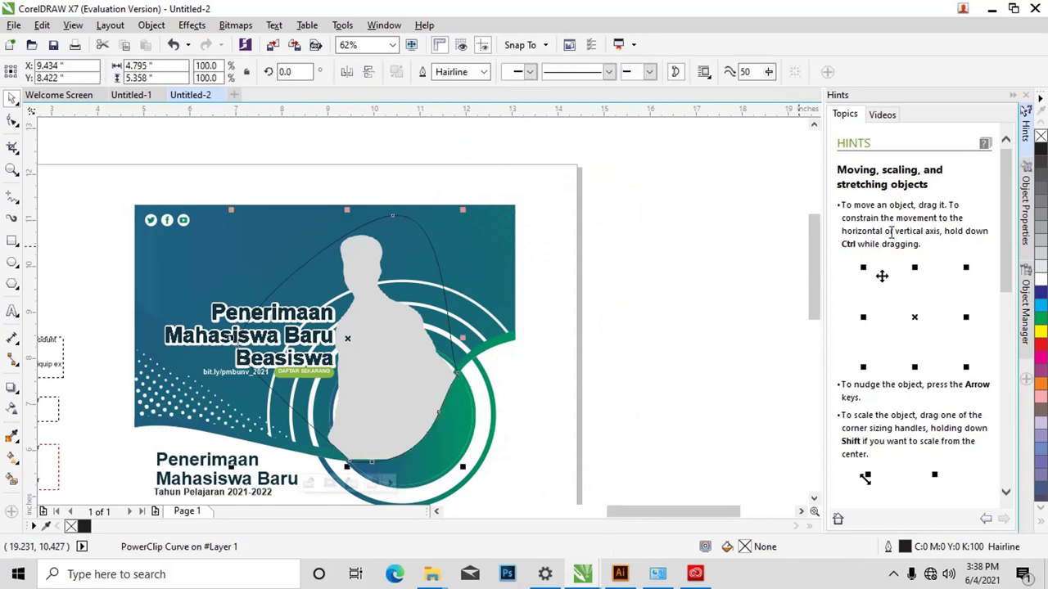
right_click(1039, 137)
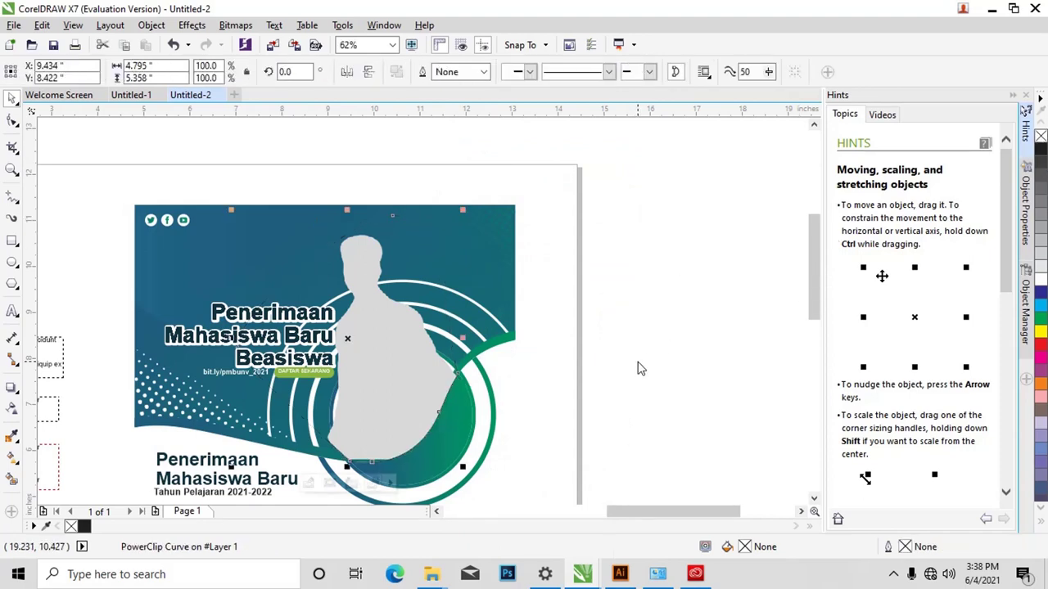
Step: Nudge the clipped silhouette up and slightly left to X 9.414" and Y 8.572" so it fits the ring
key("Up")
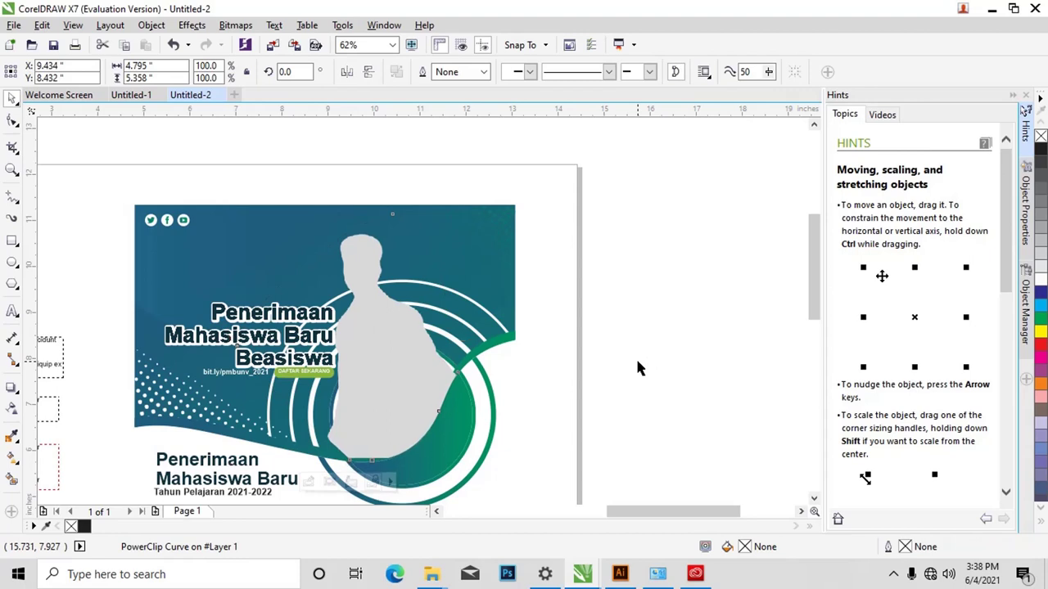
key("Up")
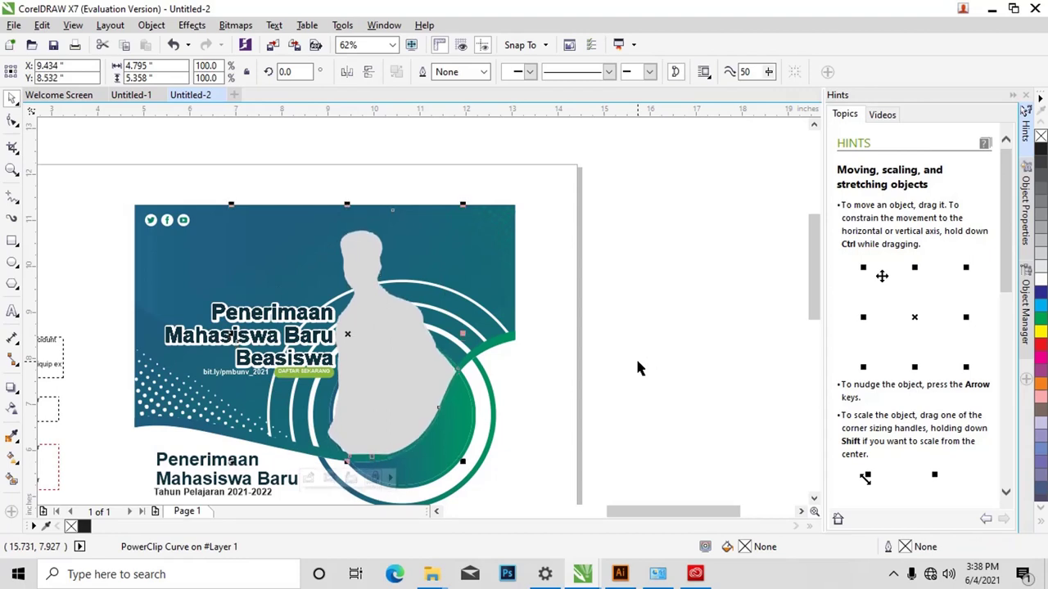
key("Up")
key("Up")
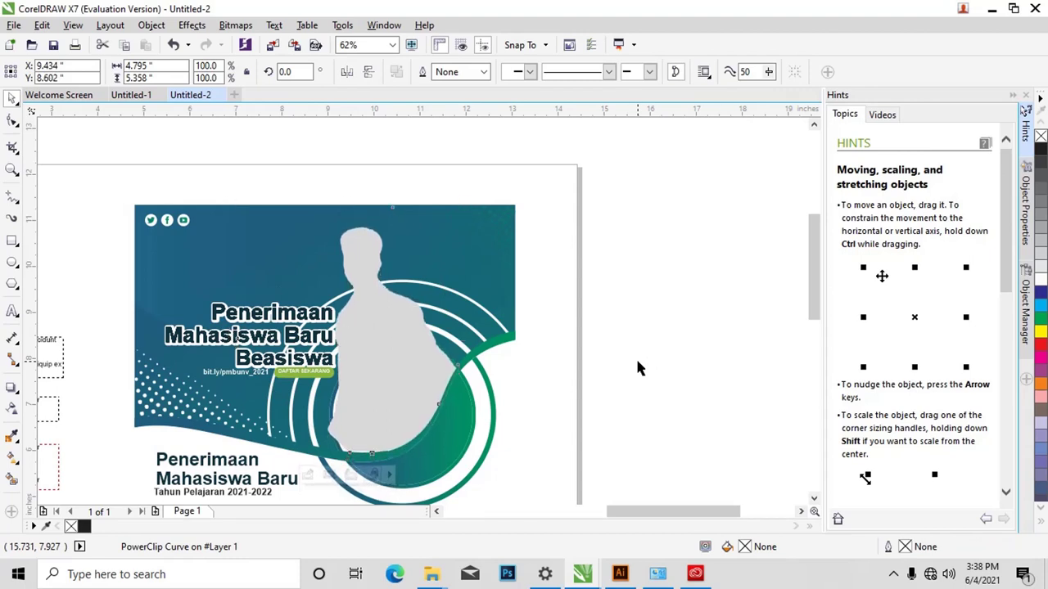
key("Left")
key("Left")
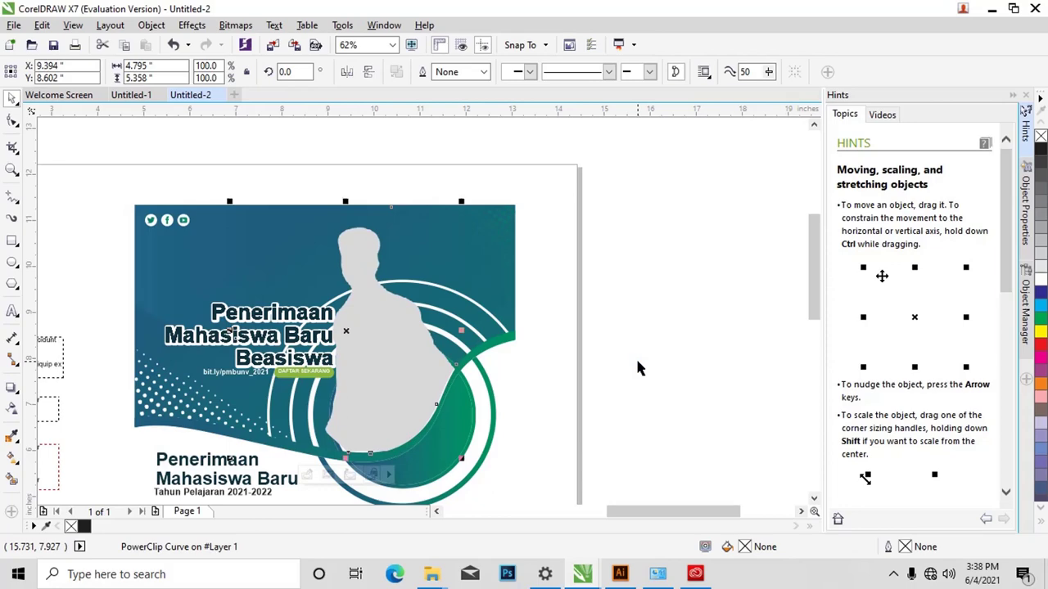
scroll(388, 425, "up", 3)
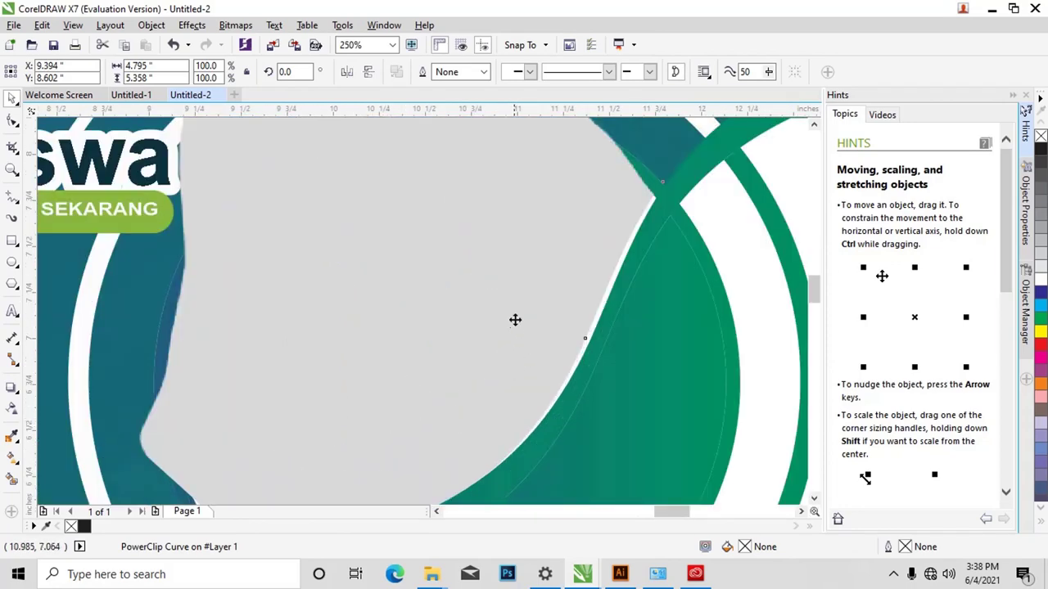
key("Down")
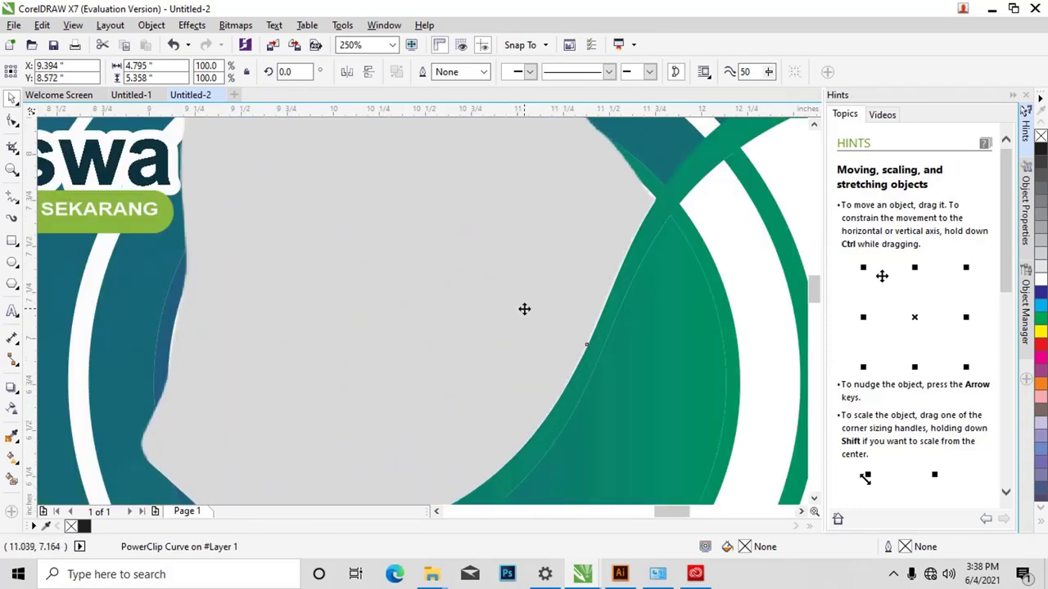
key("Right")
Step: Put a black hairline outline back on the silhouette's clipping curve and deselect it
scroll(505, 307, "down", 3)
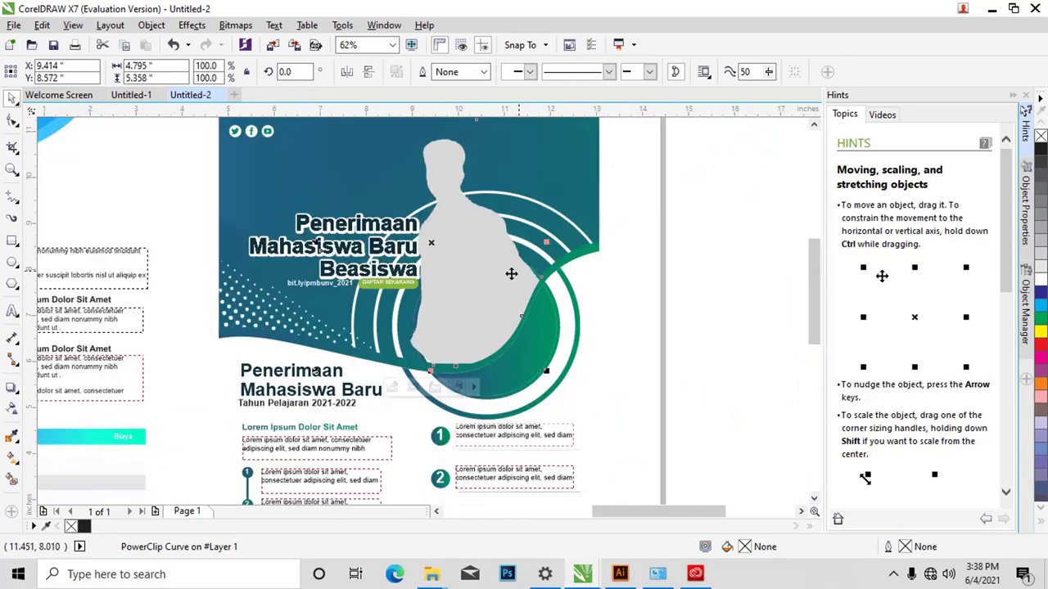
left_click_drag(522, 317, 491, 234)
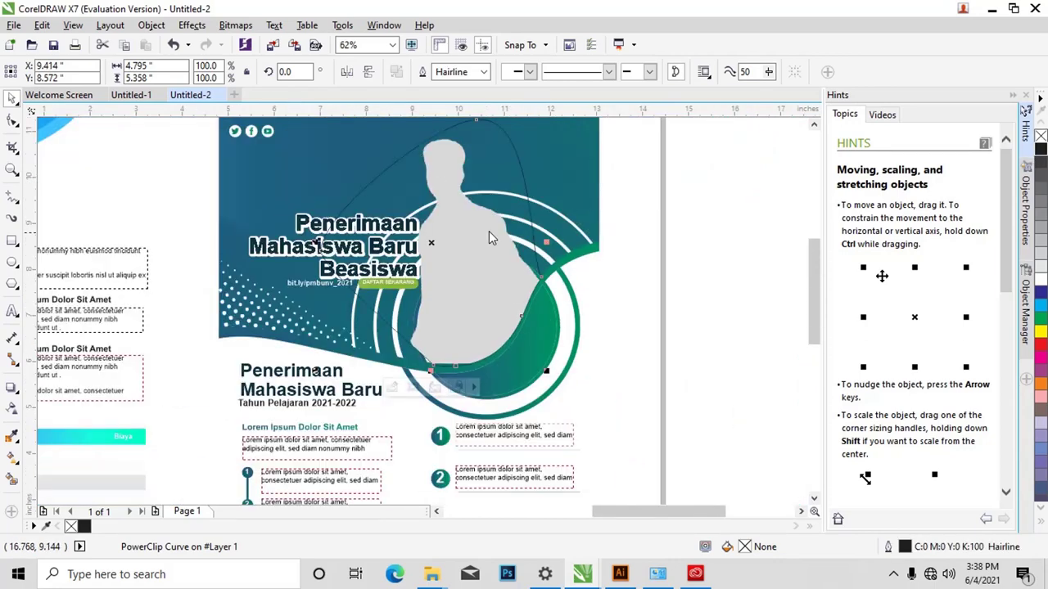
left_click(692, 210)
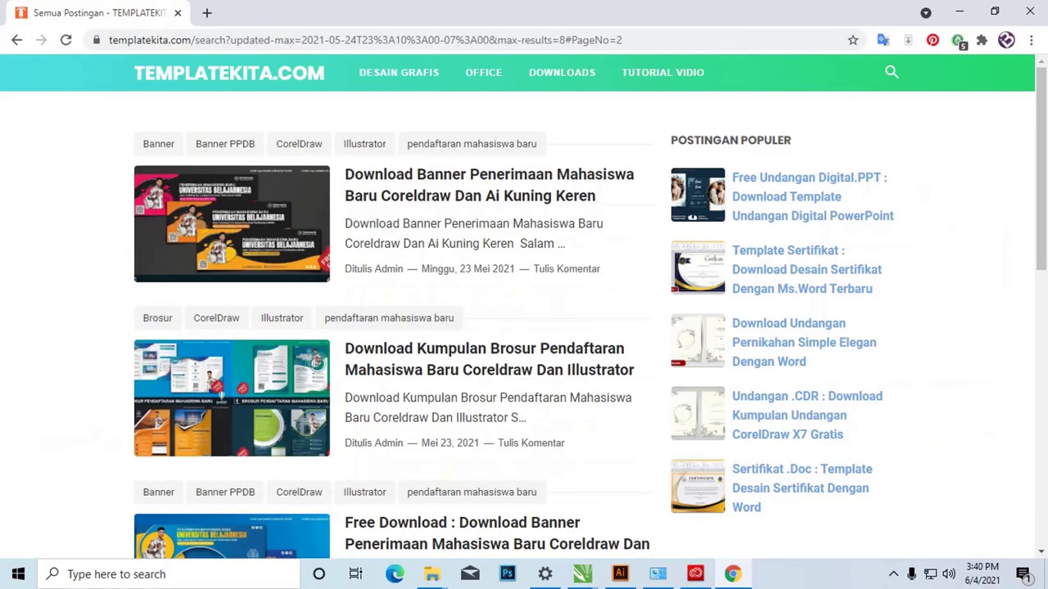
Step: In Chrome on templatekita.com, filter posts by the label pendaftaran mahasiswa baru and open Download Kumpulan Brosur Pendaftaran Mahasiswa Baru Coreldraw Dan Illustrator
scroll(416, 163, "down", 4)
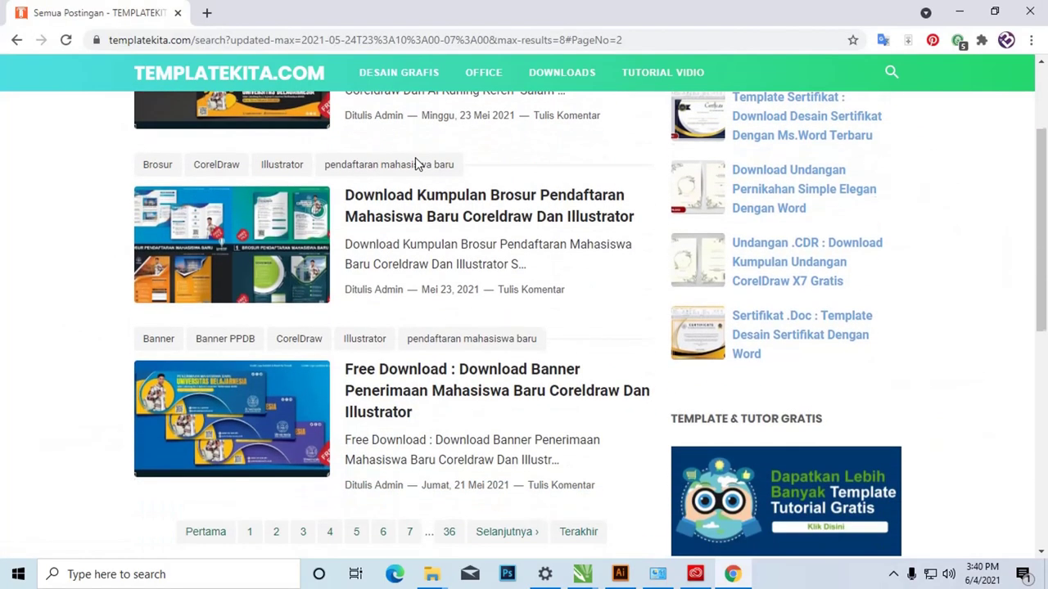
scroll(453, 221, "up", 2)
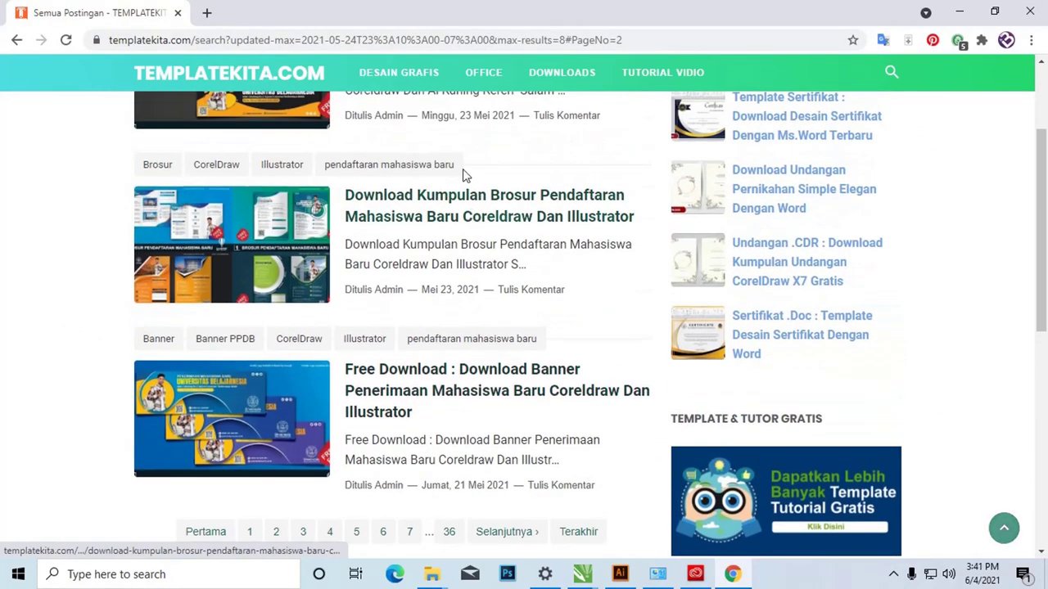
scroll(517, 254, "up", 2)
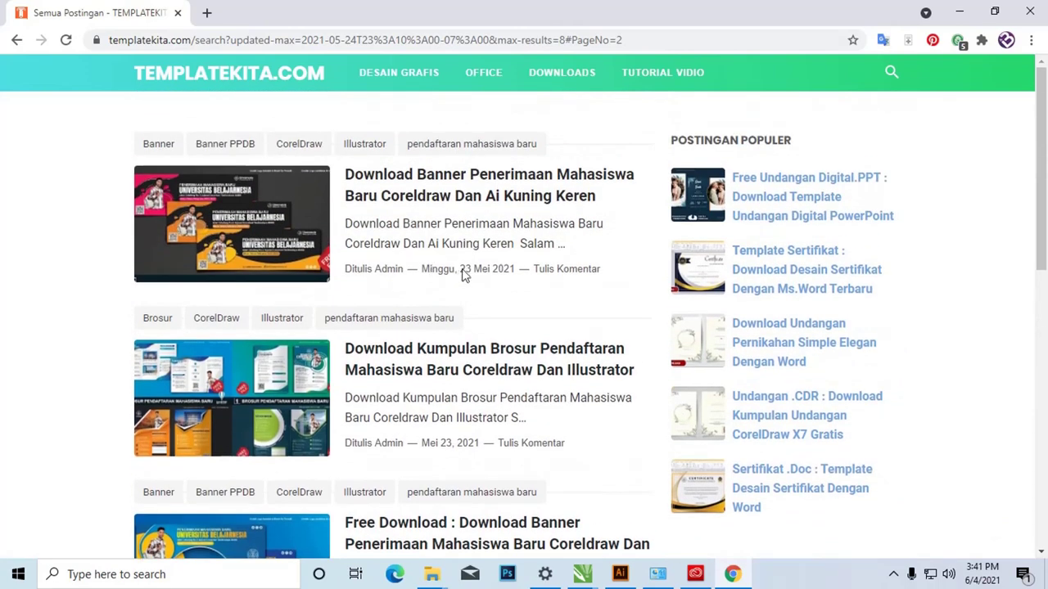
scroll(462, 276, "down", 2)
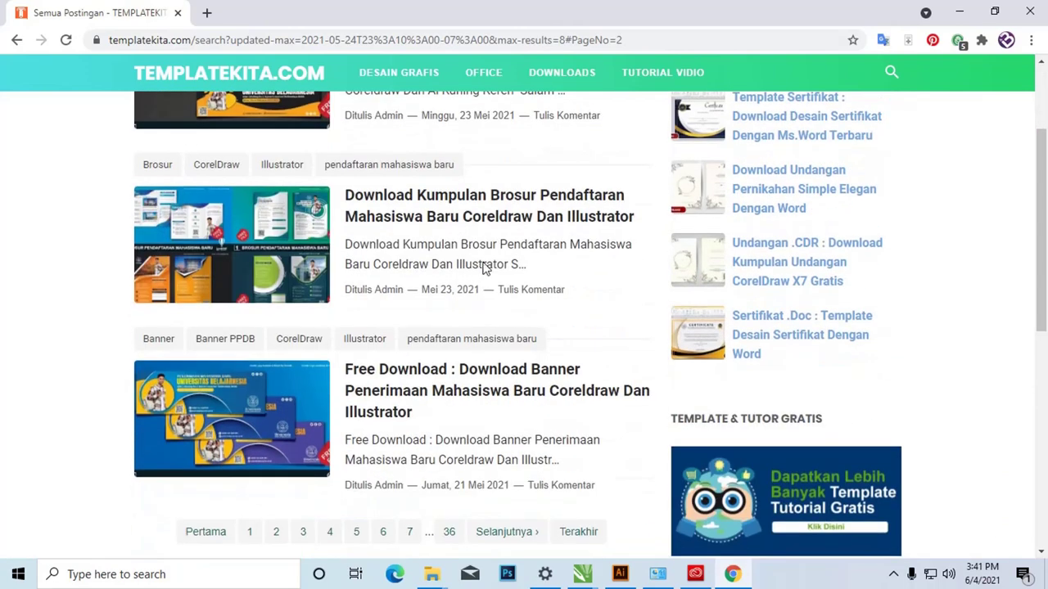
left_click(331, 166)
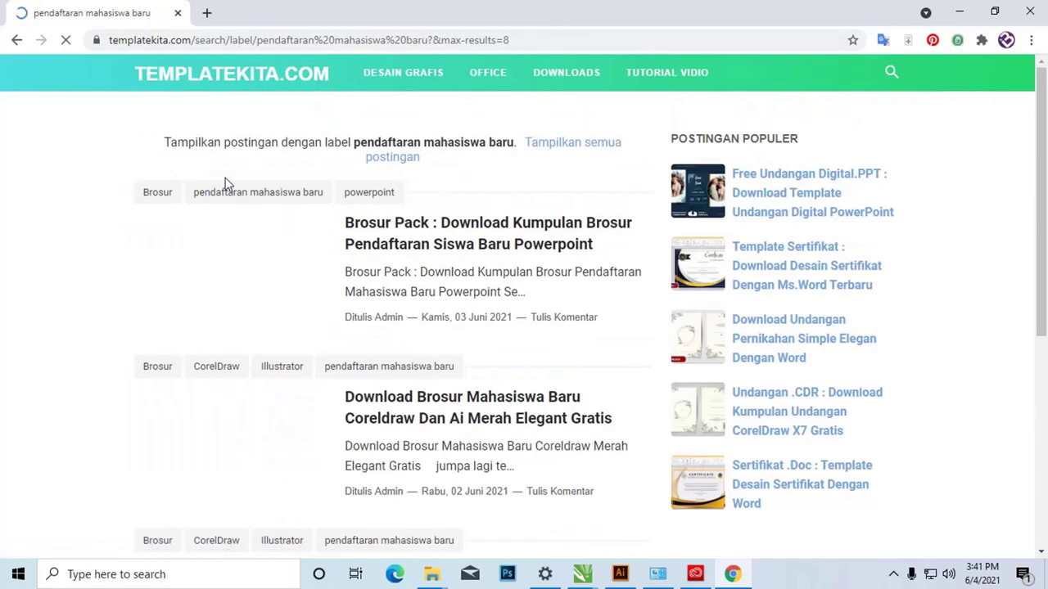
scroll(344, 216, "down", 10)
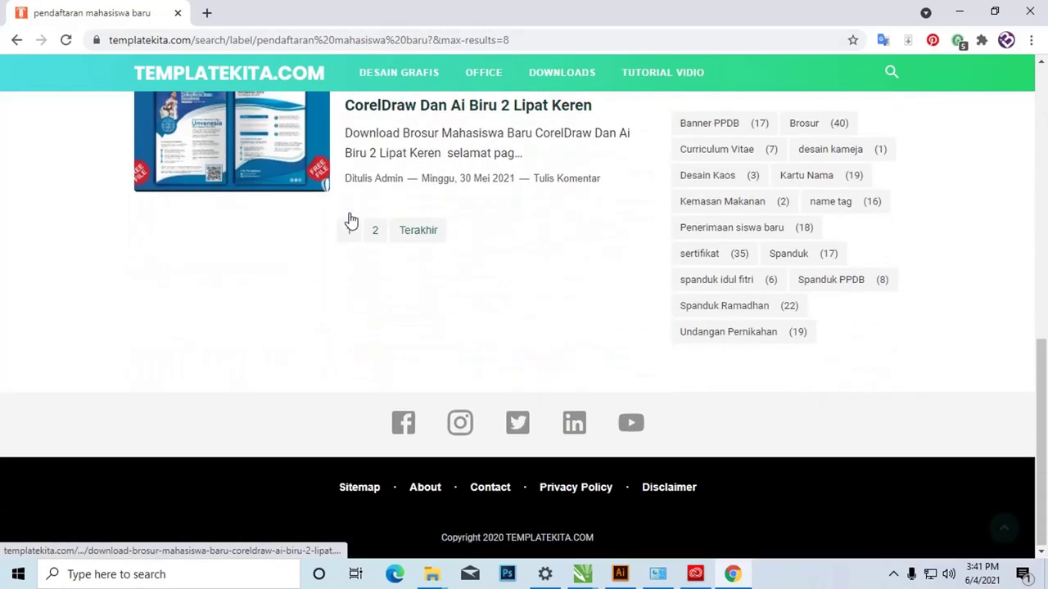
left_click(351, 222)
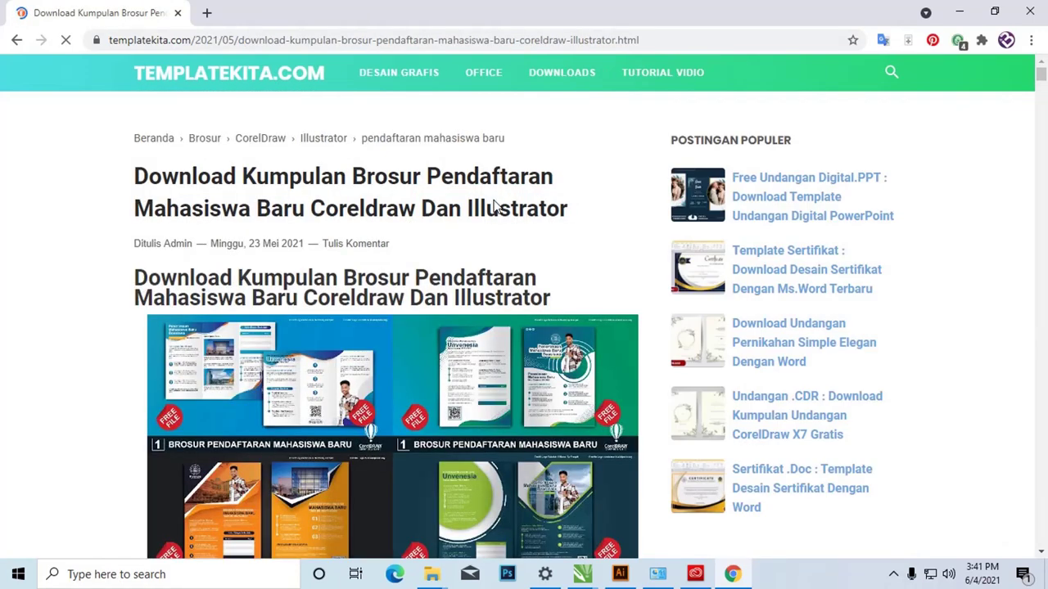
Step: Look through the article's explanations and sample brochures down to the section Download Brosur Pendaftaran Mahasiswa Baru Ke-1
scroll(403, 281, "down", 2)
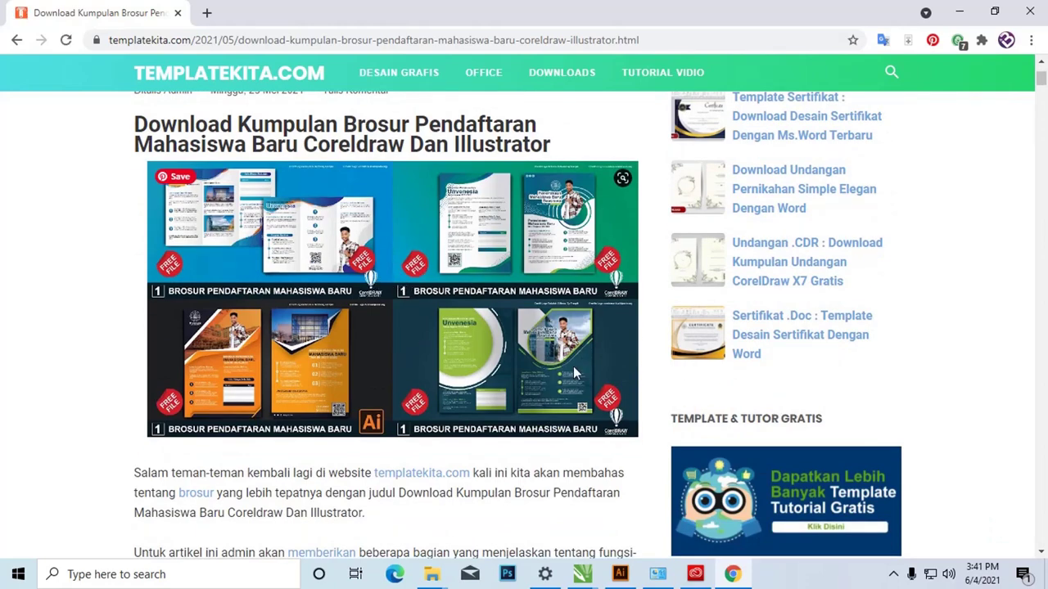
scroll(375, 342, "down", 15)
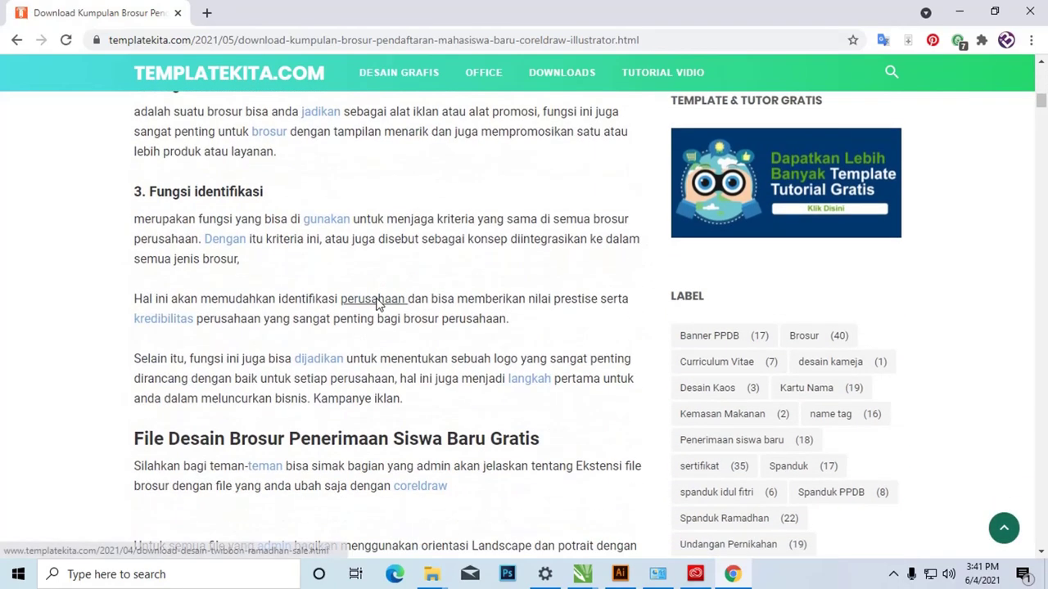
scroll(379, 293, "down", 11)
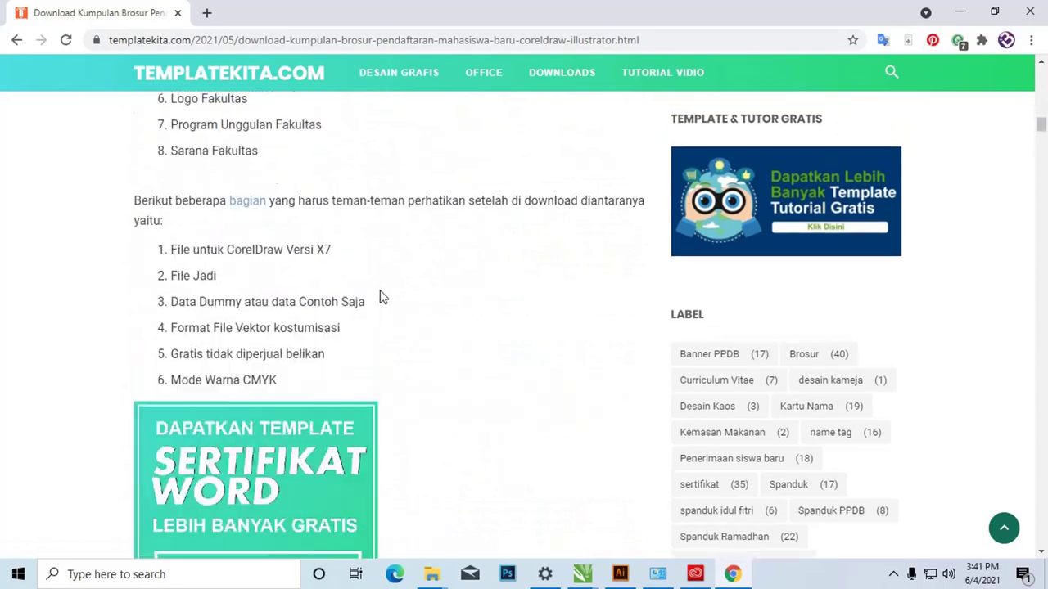
scroll(382, 293, "down", 15)
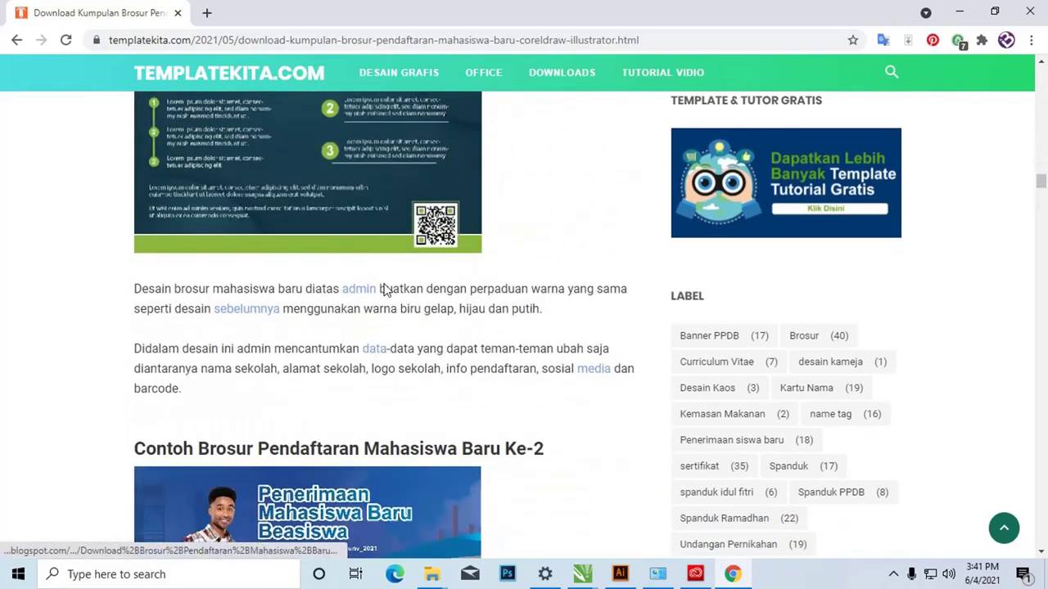
scroll(389, 292, "down", 8)
scroll(390, 290, "up", 3)
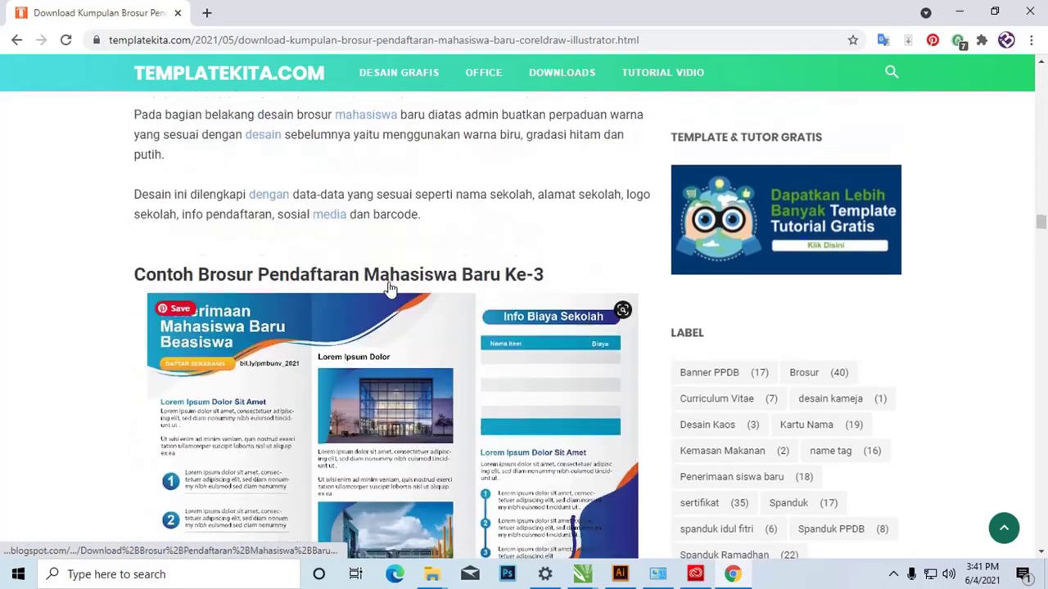
scroll(392, 289, "down", 10)
scroll(392, 289, "up", 10)
scroll(391, 286, "down", 5)
scroll(395, 276, "up", 5)
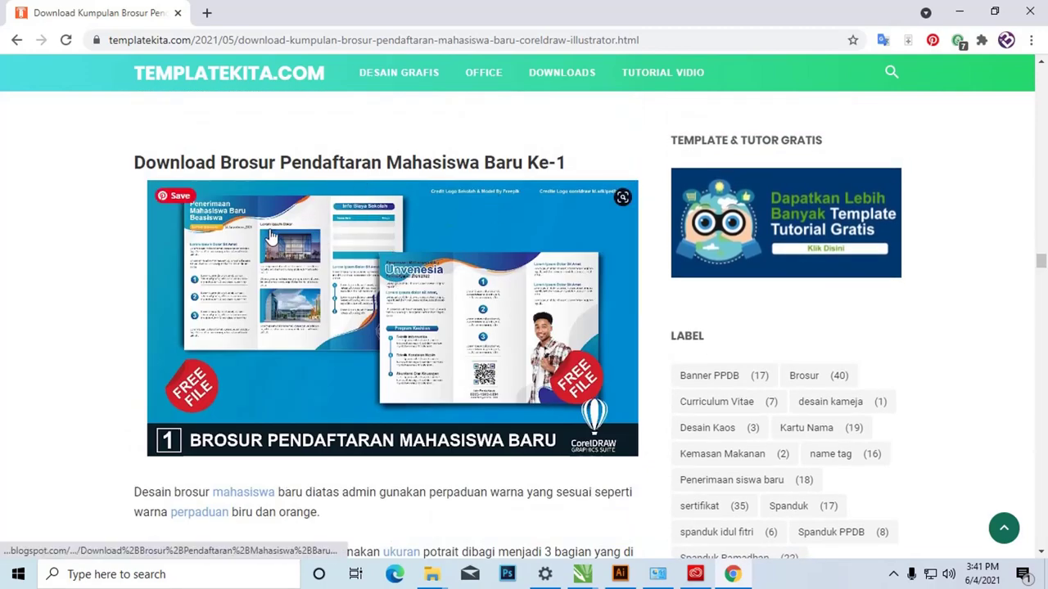
Step: Examine the previews, file formats and download links of the brochure sections from Ke-1 to Ke-8
scroll(270, 242, "down", 5)
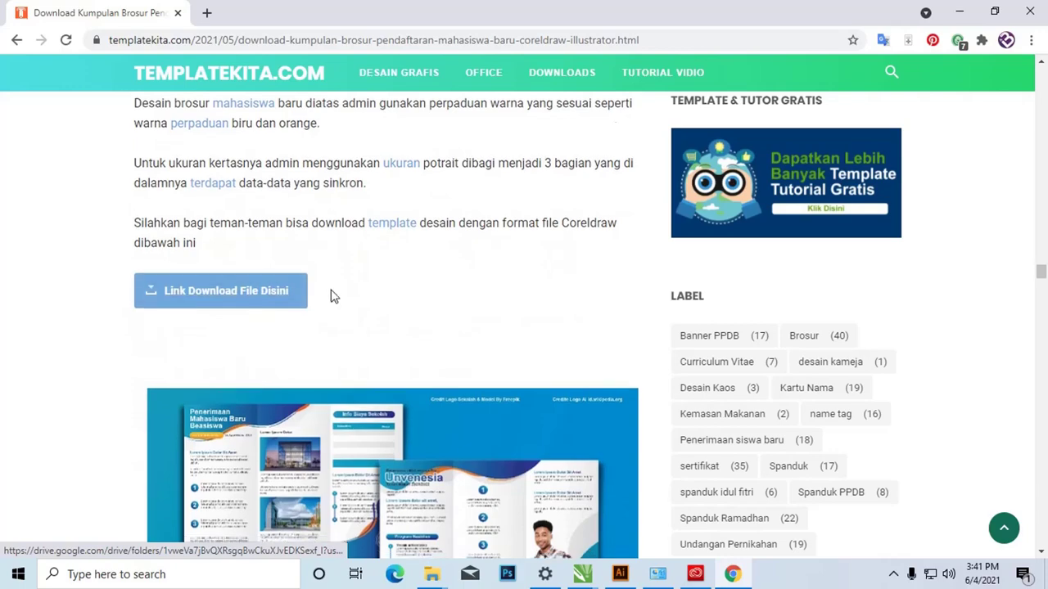
scroll(330, 295, "down", 9)
scroll(336, 254, "down", 12)
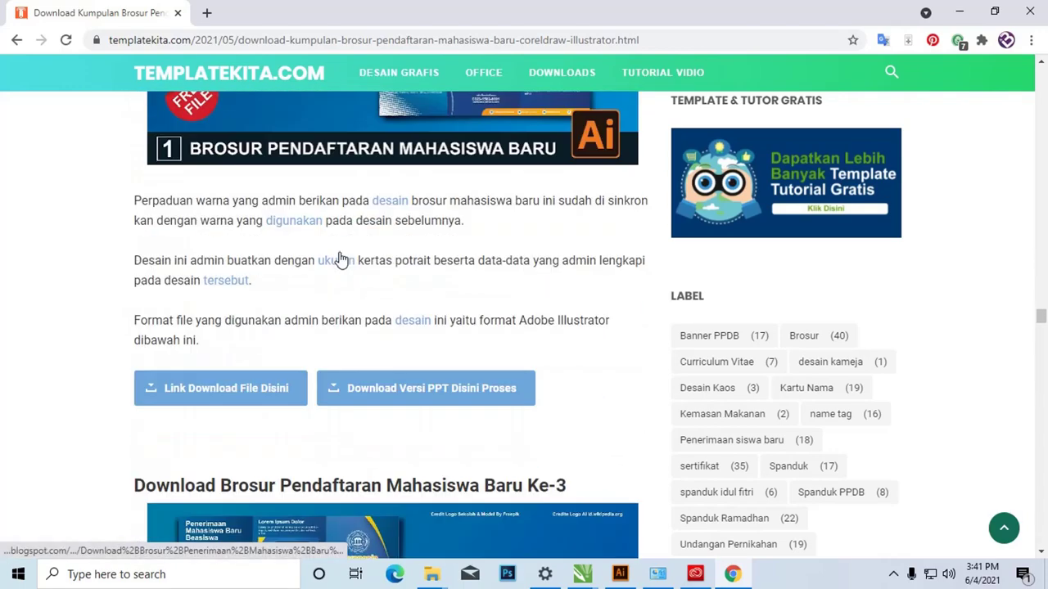
scroll(341, 260, "down", 12)
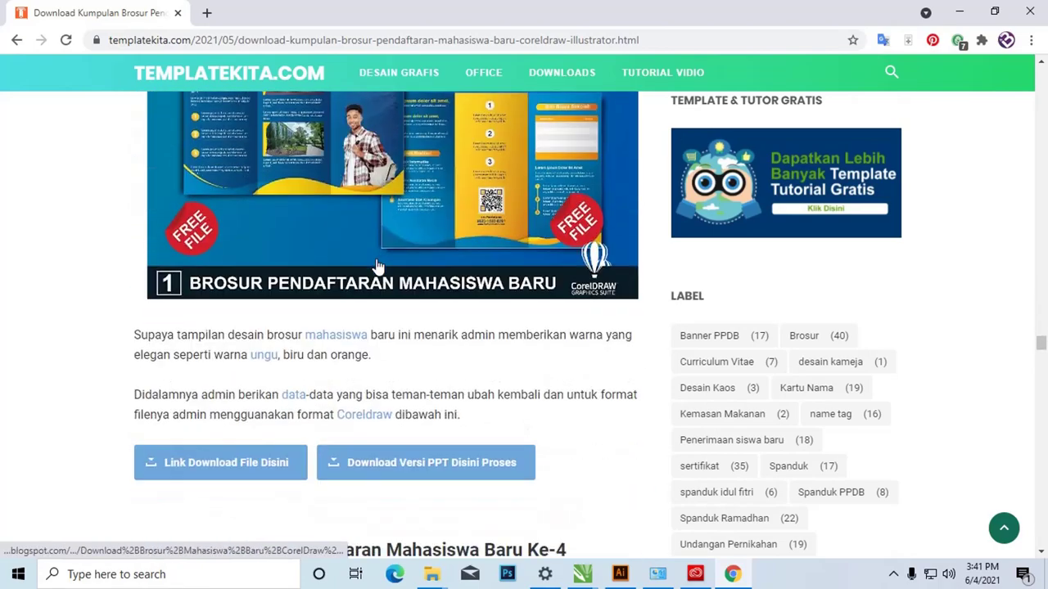
scroll(377, 267, "down", 12)
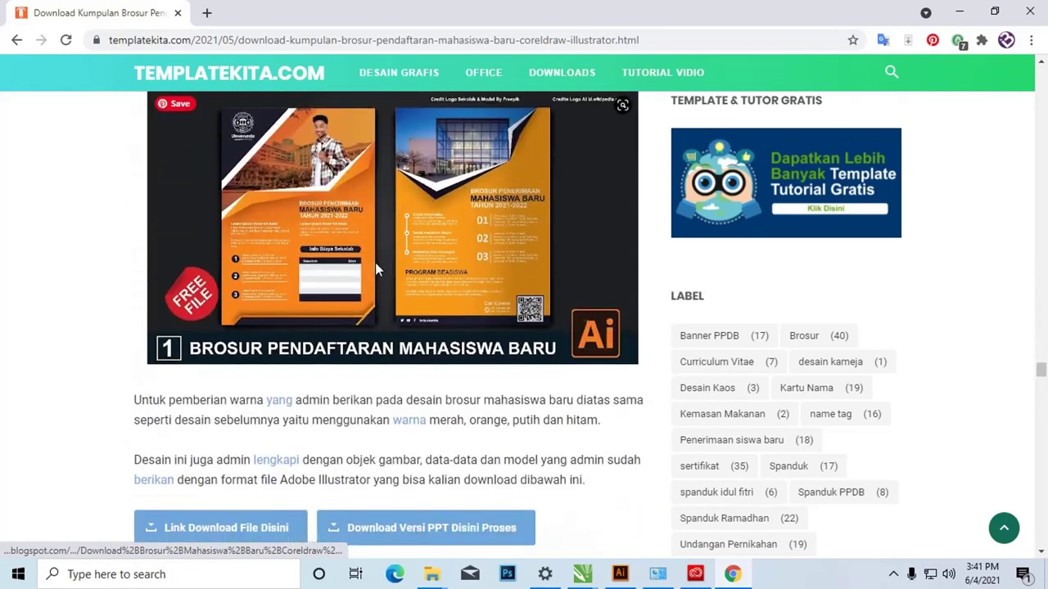
scroll(375, 267, "down", 10)
scroll(375, 267, "down", 5)
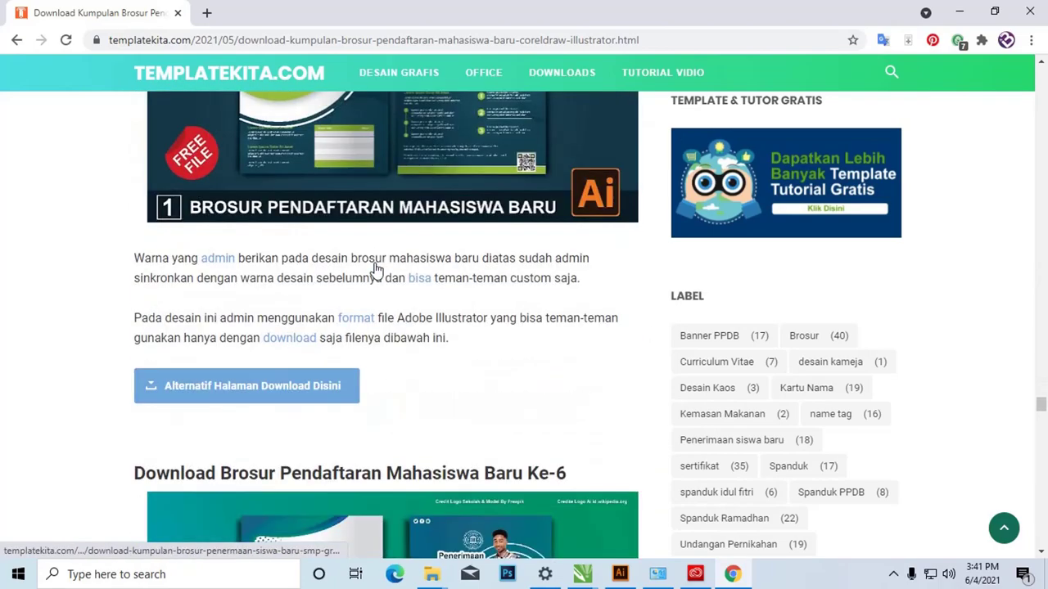
scroll(375, 270, "down", 5)
scroll(375, 273, "down", 5)
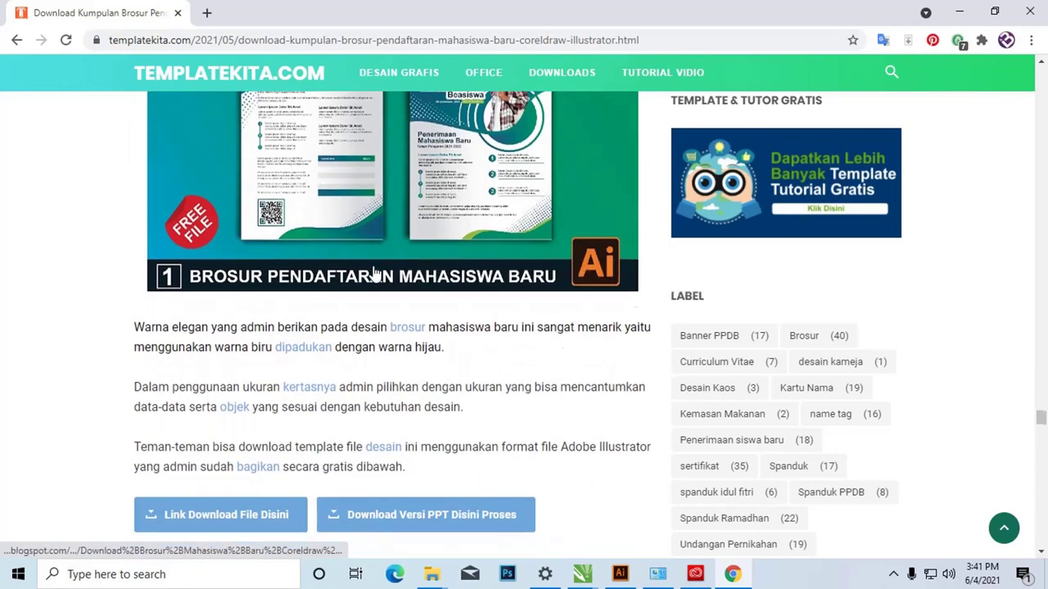
scroll(375, 275, "down", 4)
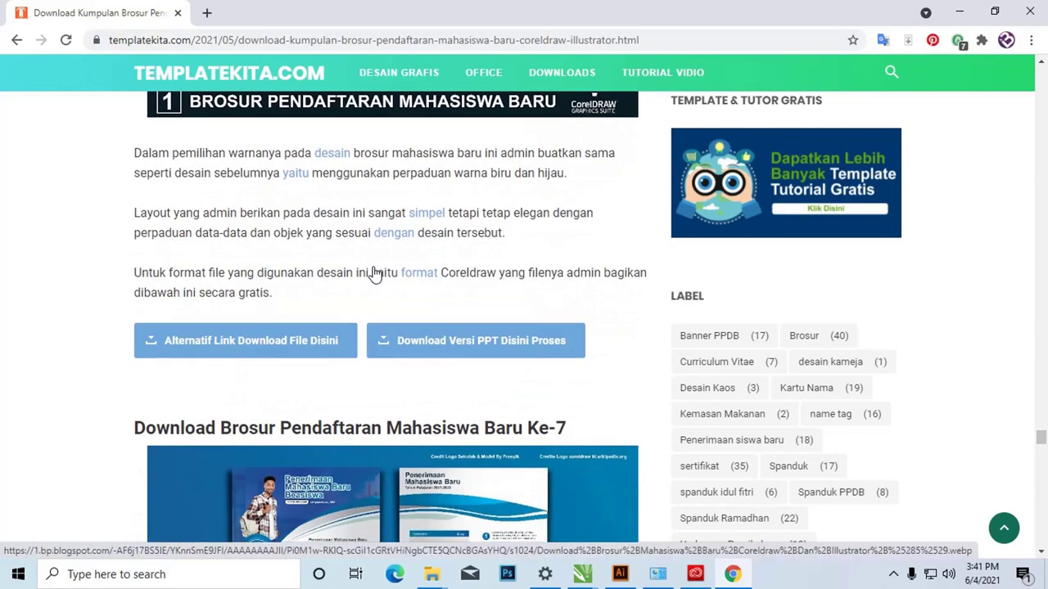
scroll(375, 276, "down", 5)
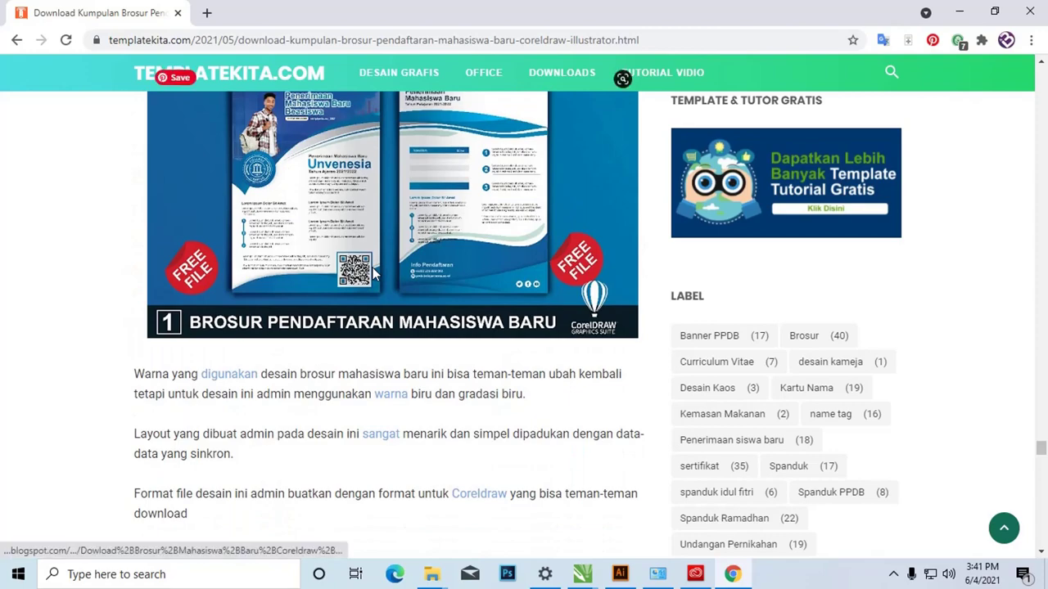
scroll(375, 275, "down", 13)
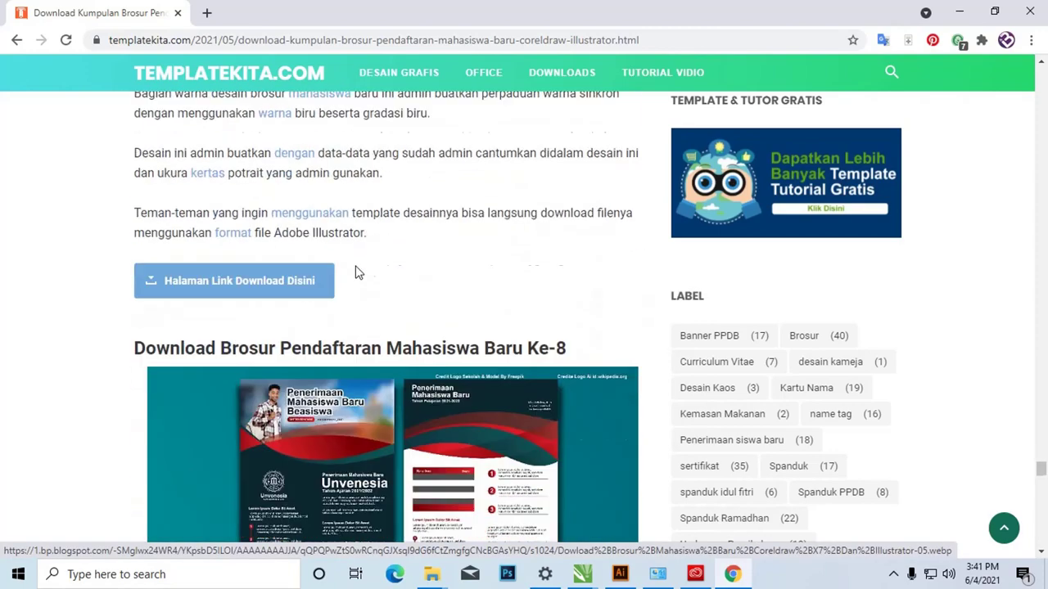